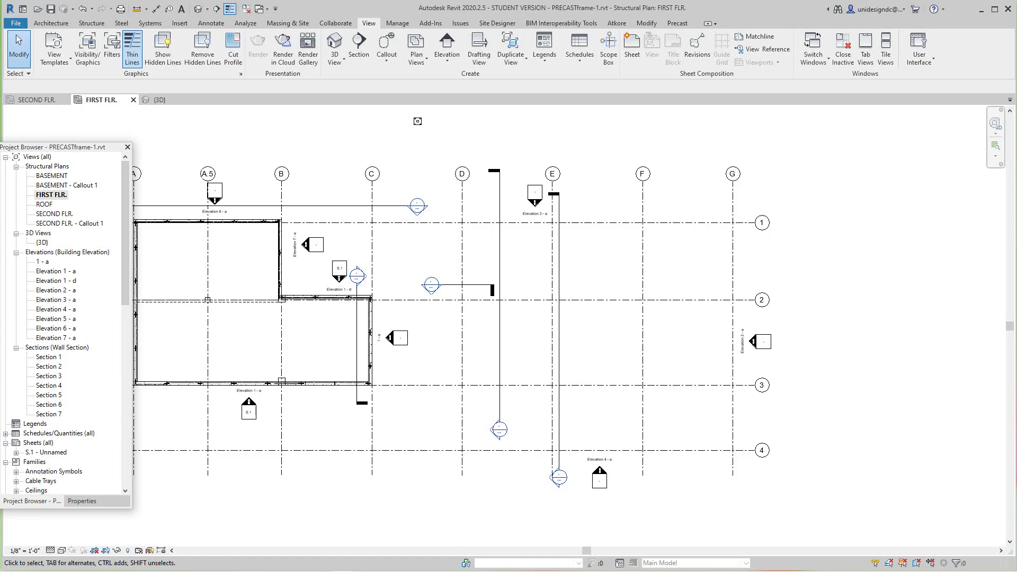
- Examine the empty column grid beside the existing building on the FIRST FLR. plan
scroll(494, 272, up, 3)
middle_drag(493, 271, 524, 275)
scroll(520, 272, down, 1)
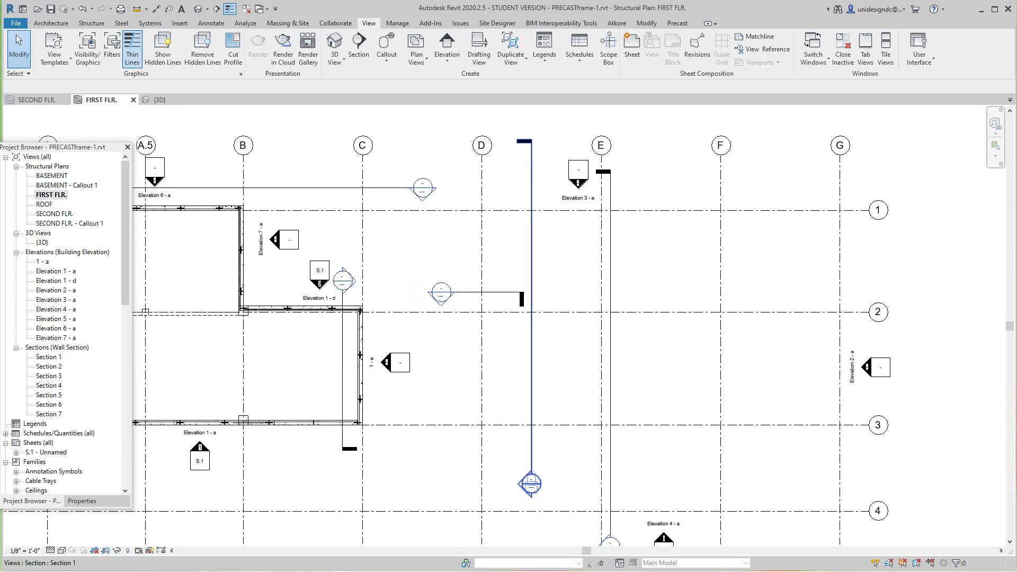
scroll(552, 311, down, 1)
middle_drag(557, 328, 569, 317)
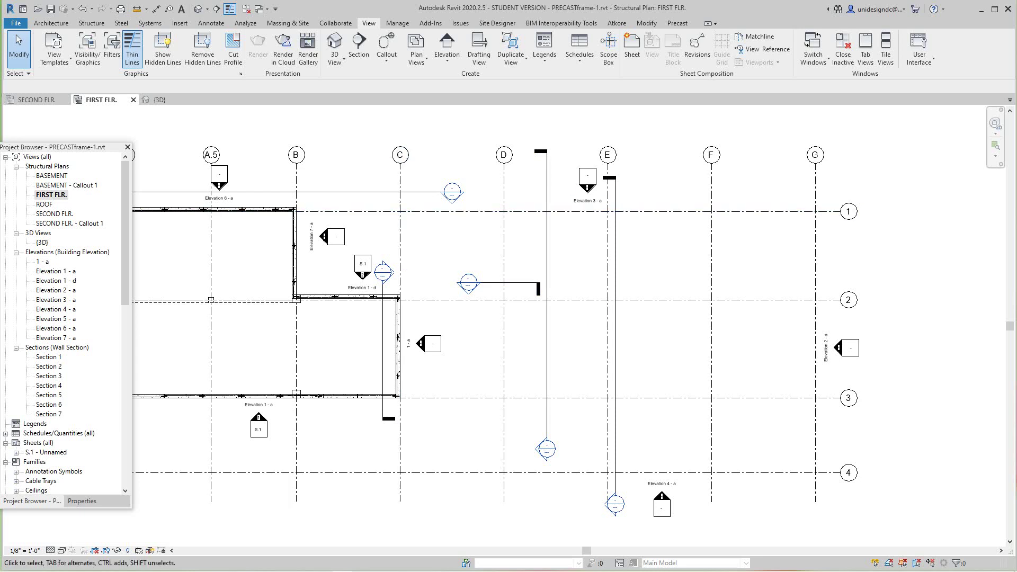
mouse_move(569, 318)
middle_down()
mouse_move(569, 305)
mouse_move(573, 314)
middle_up()
scroll(739, 343, up, 1)
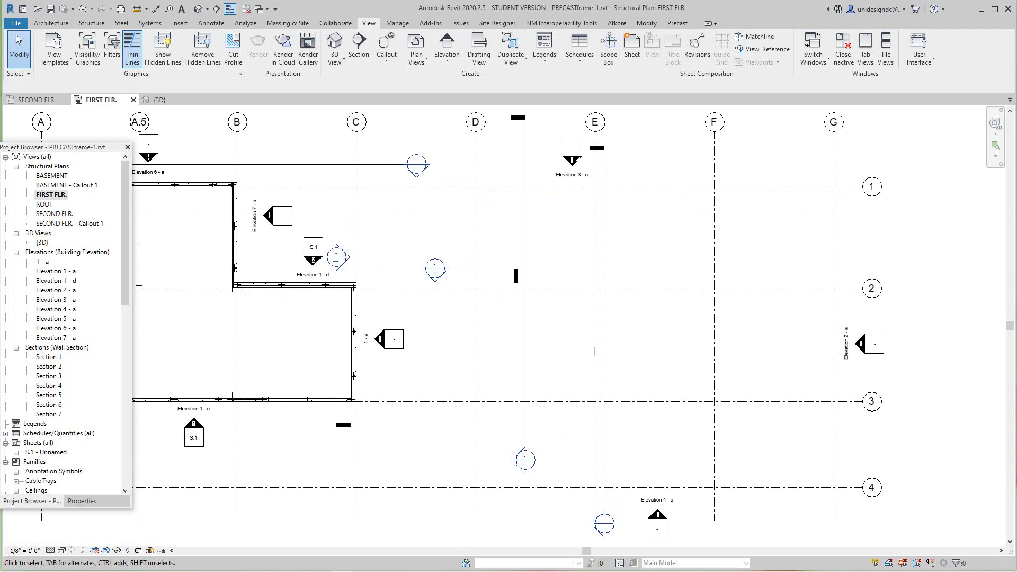
scroll(721, 342, down, 1)
middle_click(721, 343)
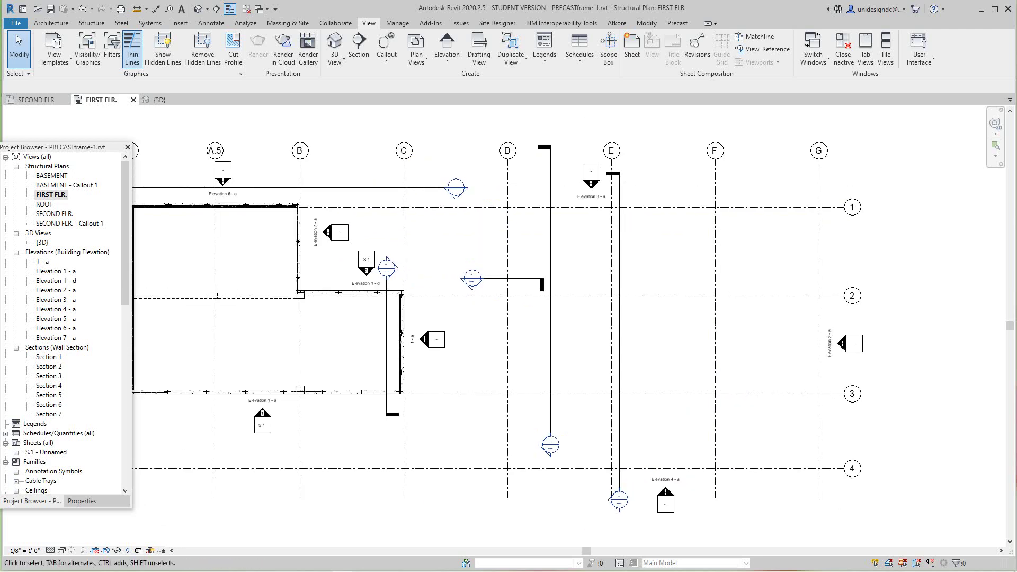
middle_drag(721, 342, 700, 330)
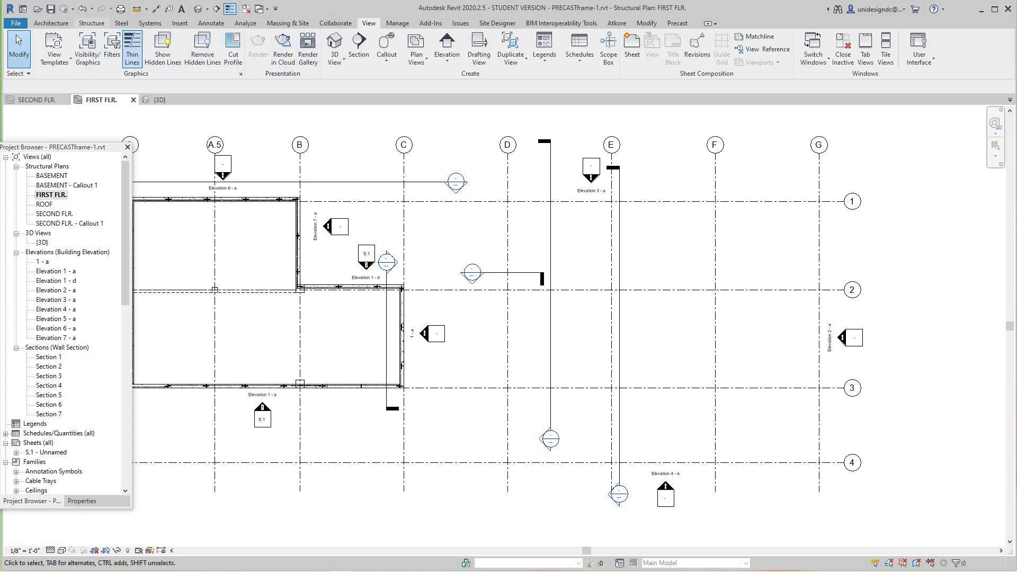
- Place Precast-Square Column 24 x24 structural columns at the intersections of grids C to G with grids 1 to 3
click(91, 23)
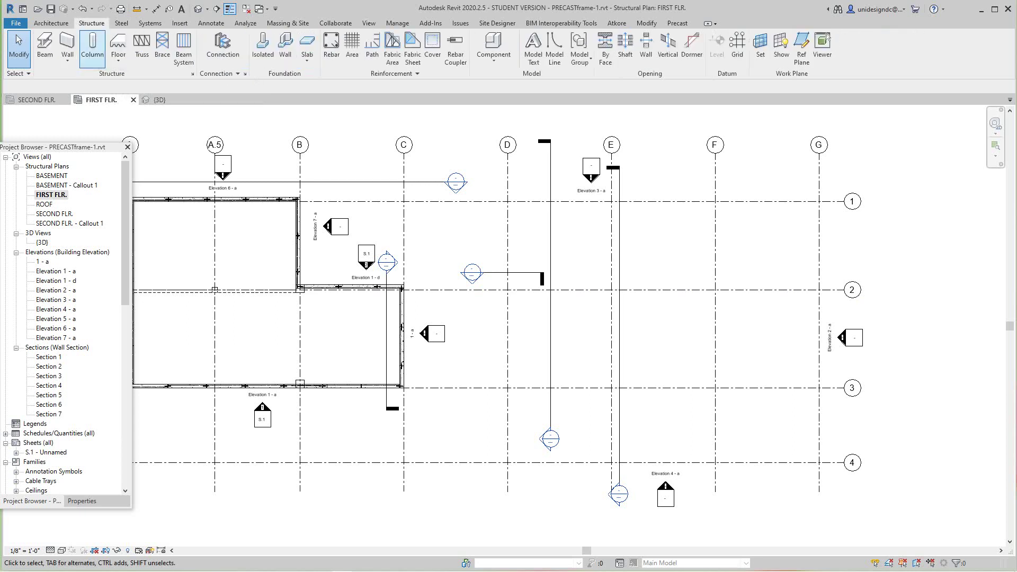
click(93, 50)
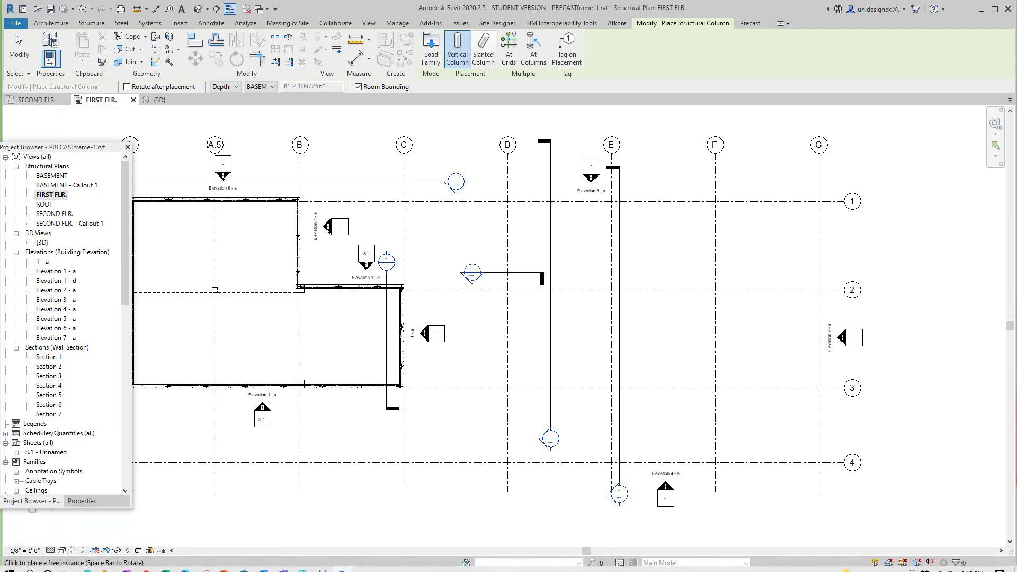
click(81, 501)
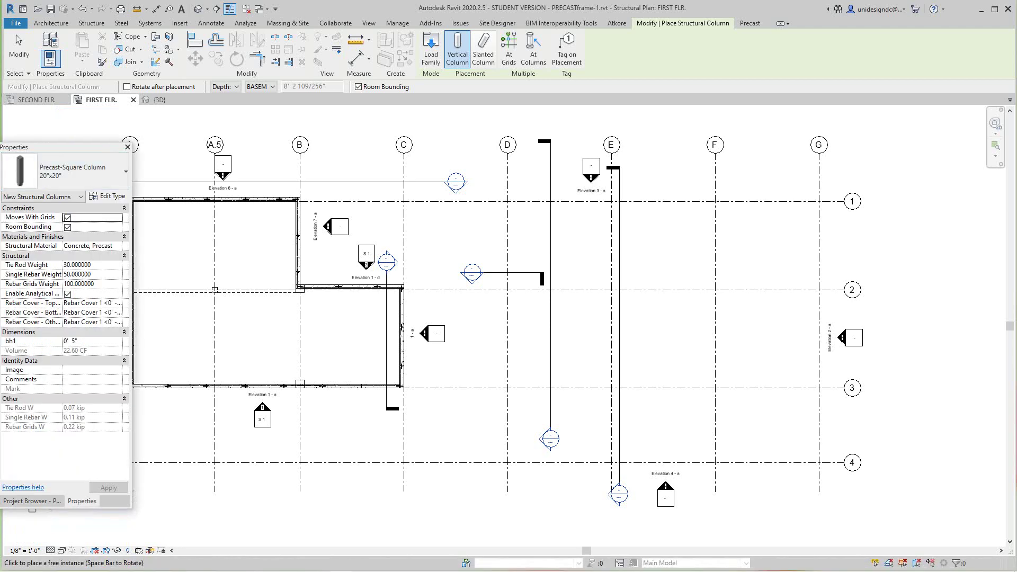
click(80, 170)
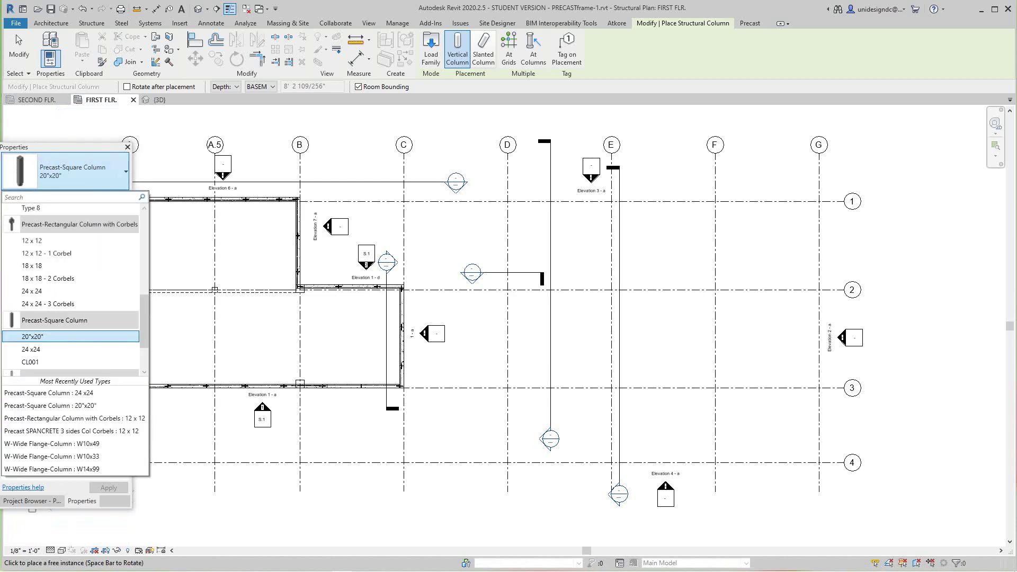
click(32, 349)
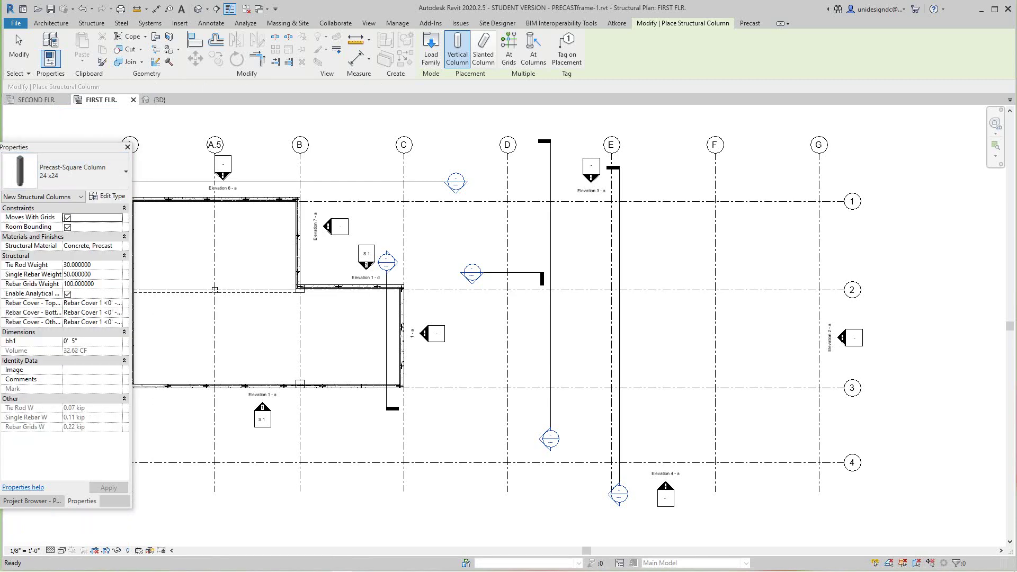
scroll(307, 311, down, 3)
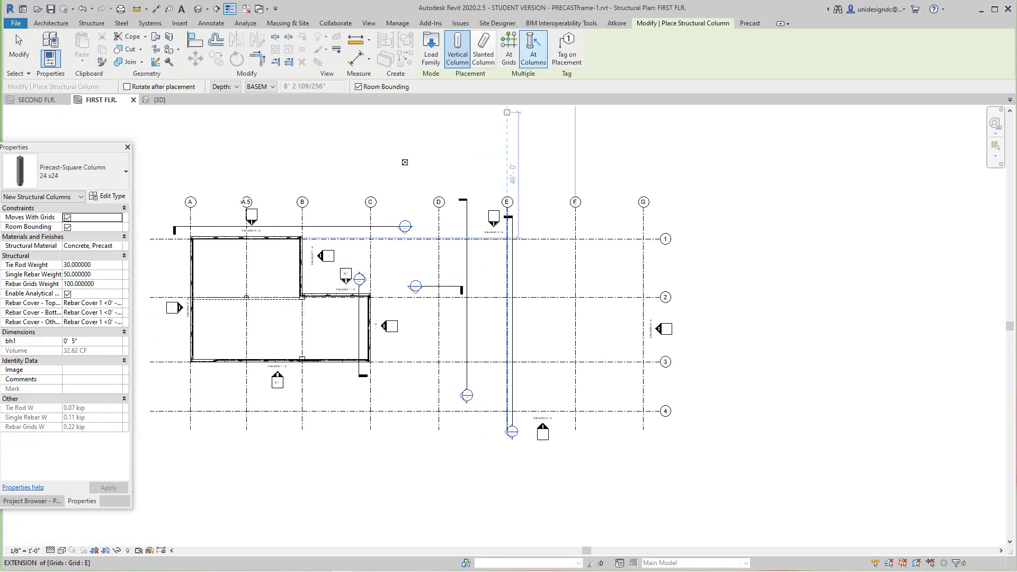
click(508, 53)
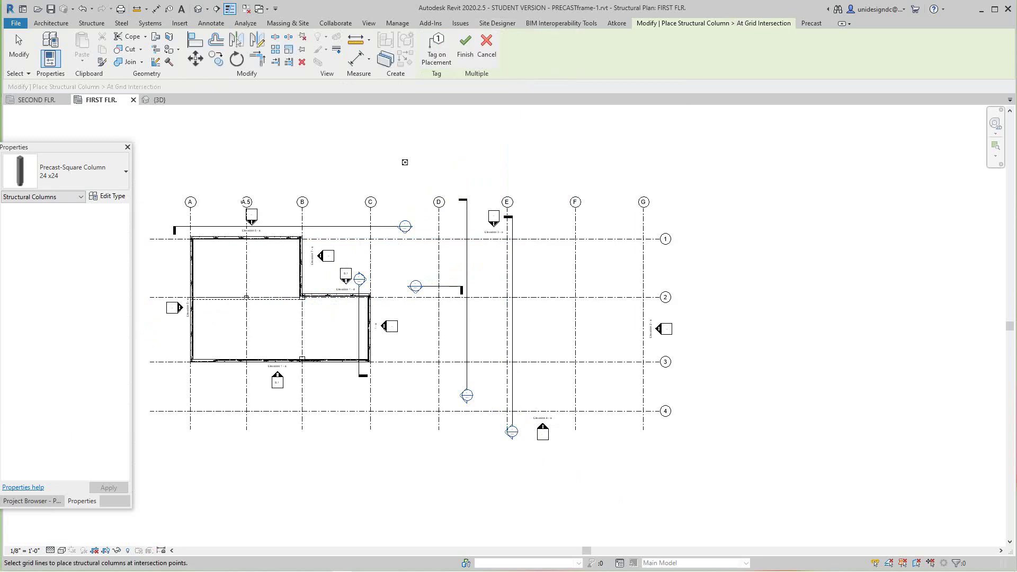
drag(679, 177, 361, 404)
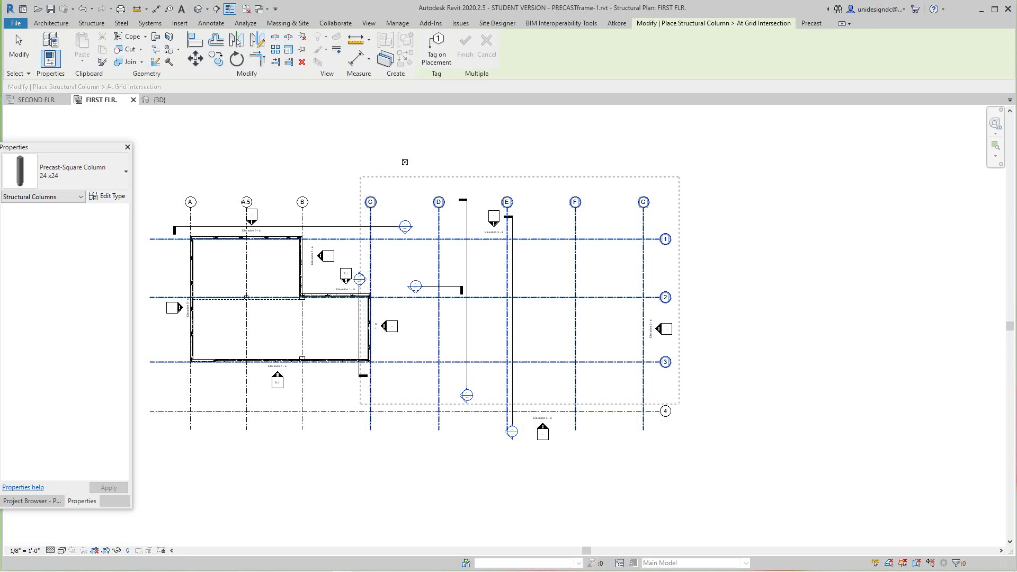
drag(360, 404, 359, 404)
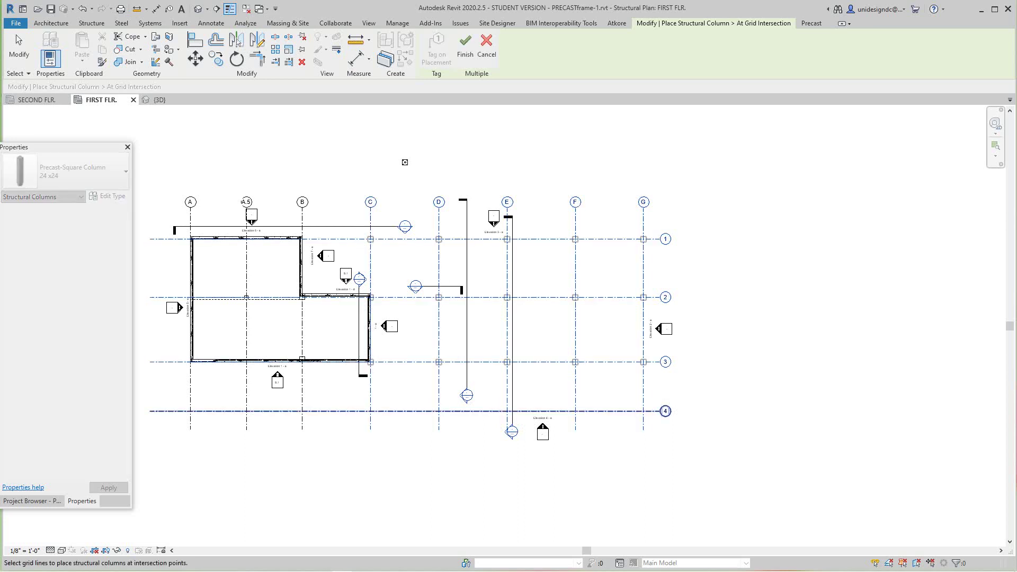
click(465, 48)
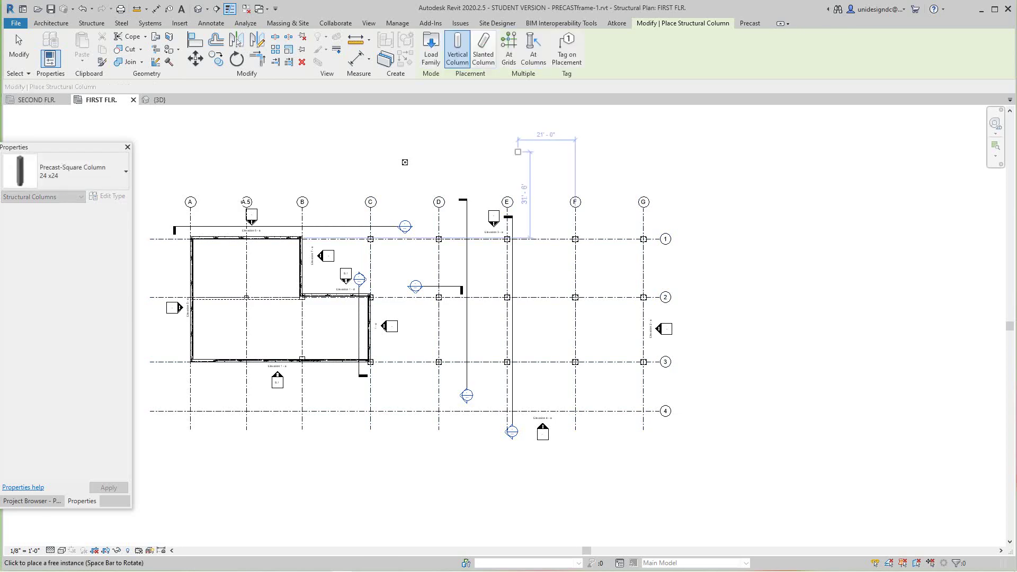
key(Escape)
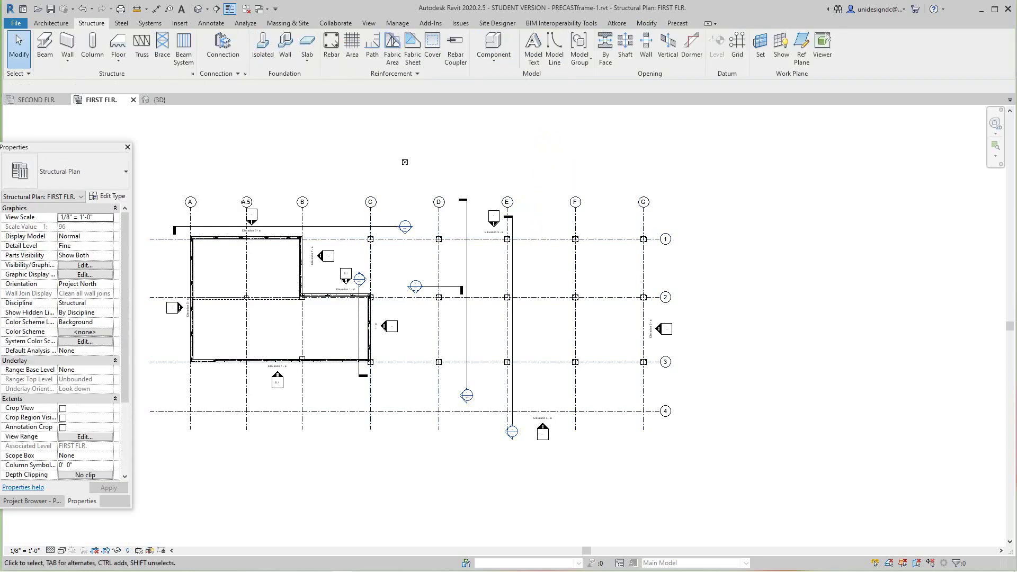
- Place Footing-Rectangular 72" x 48" x 18" isolated foundations at the intersections of grids C to G with grids 1 to 3
scroll(405, 162, up, 3)
scroll(399, 186, down, 3)
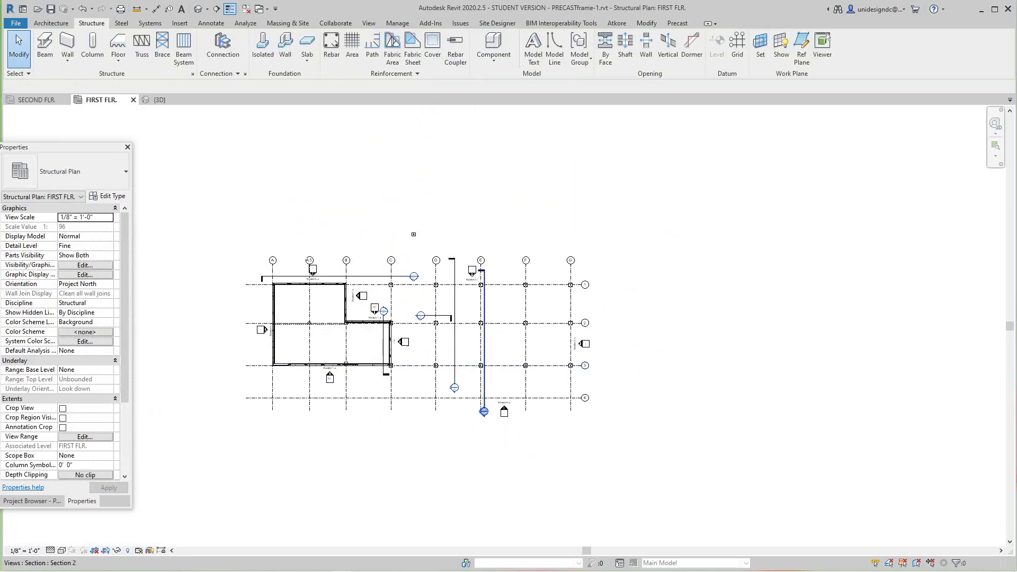
scroll(389, 191, up, 5)
scroll(356, 123, up, 2)
scroll(360, 130, down, 4)
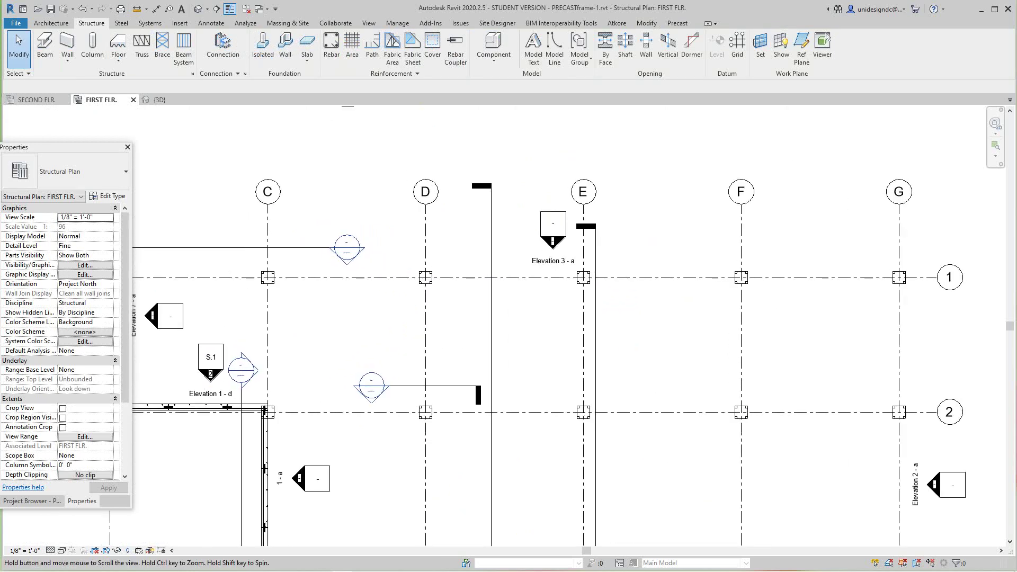
scroll(390, 183, down, 1)
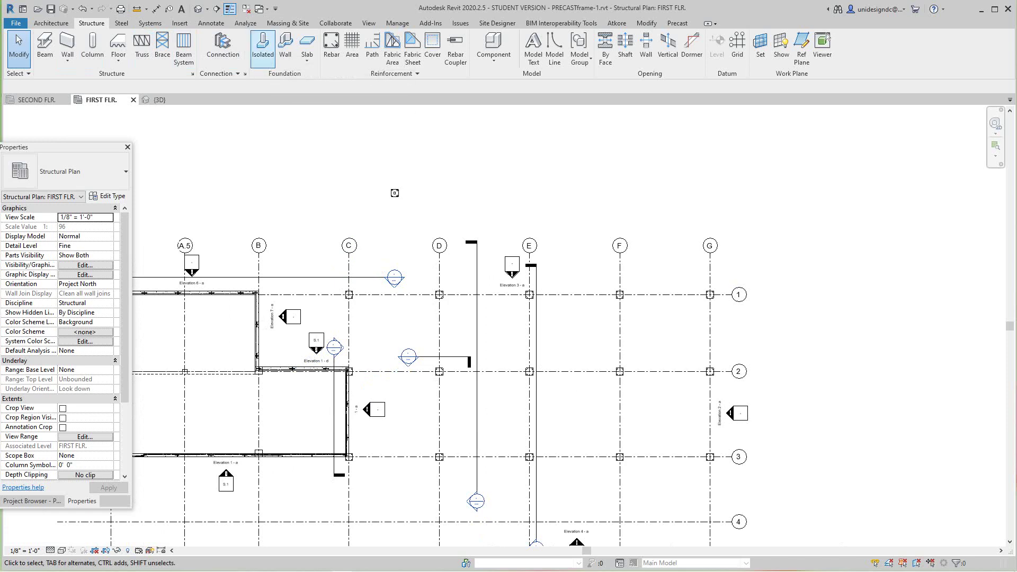
scroll(395, 193, down, 1)
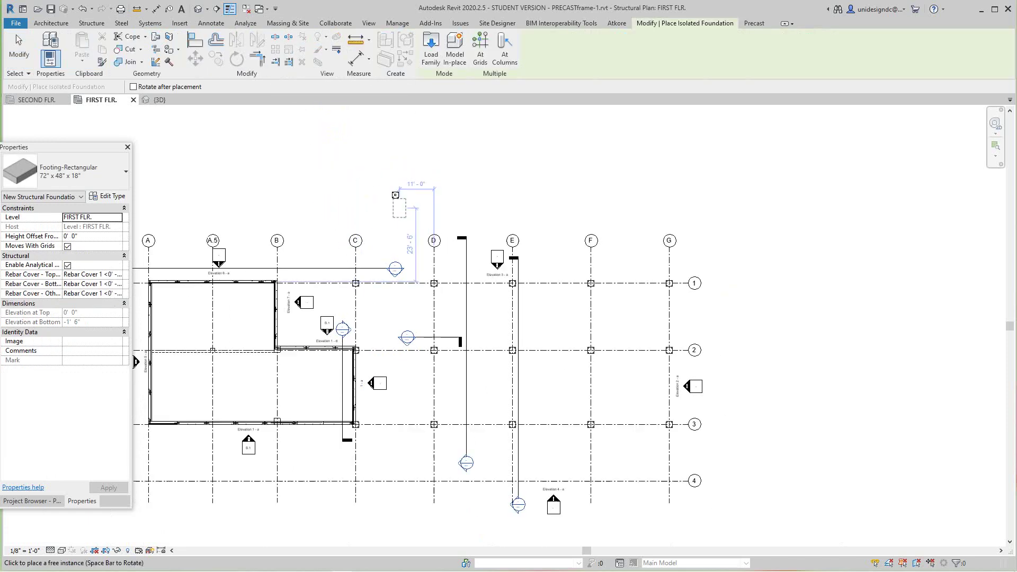
scroll(403, 204, down, 2)
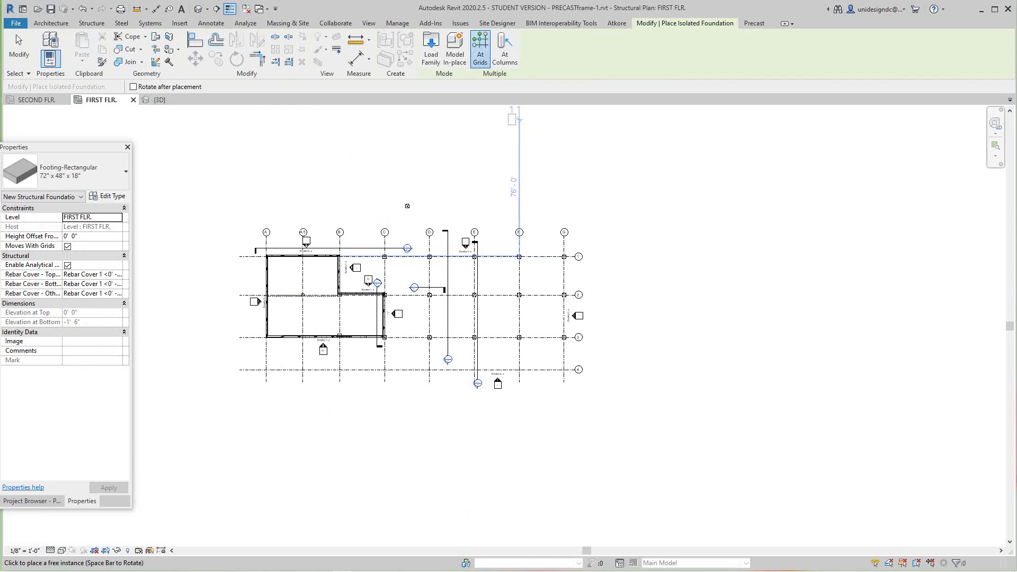
click(480, 50)
scroll(566, 267, up, 3)
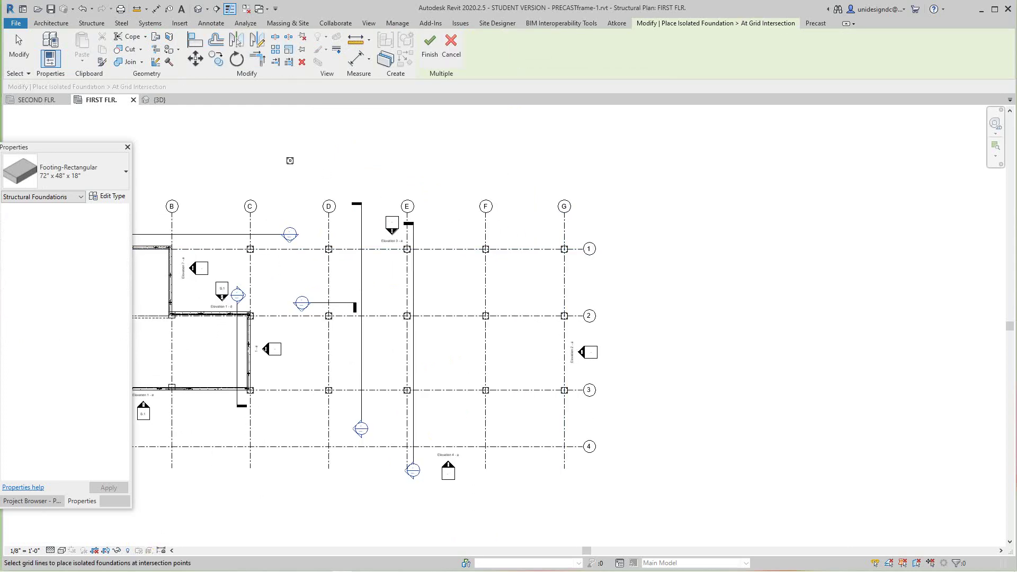
scroll(358, 173, down, 1)
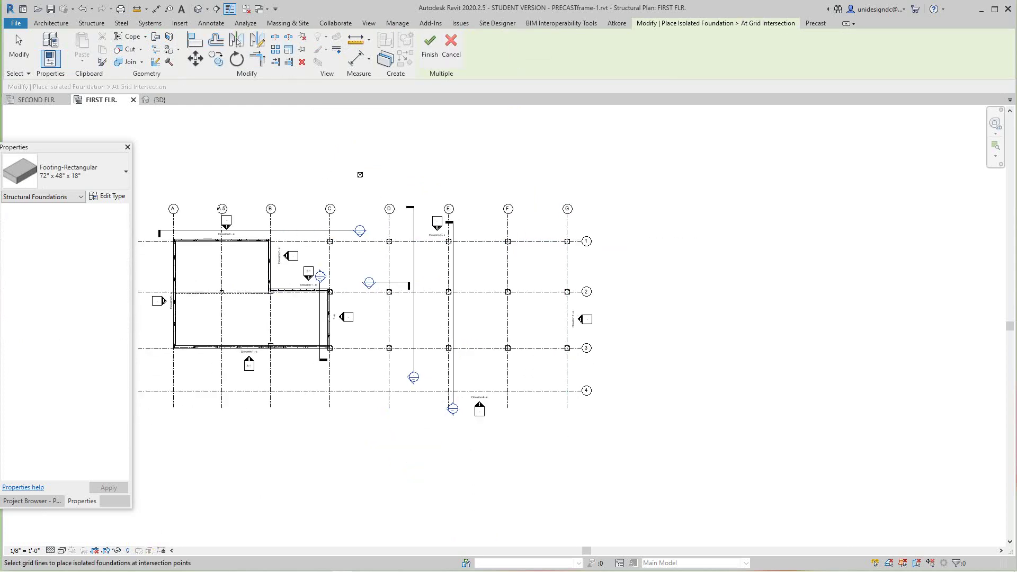
drag(586, 217, 325, 366)
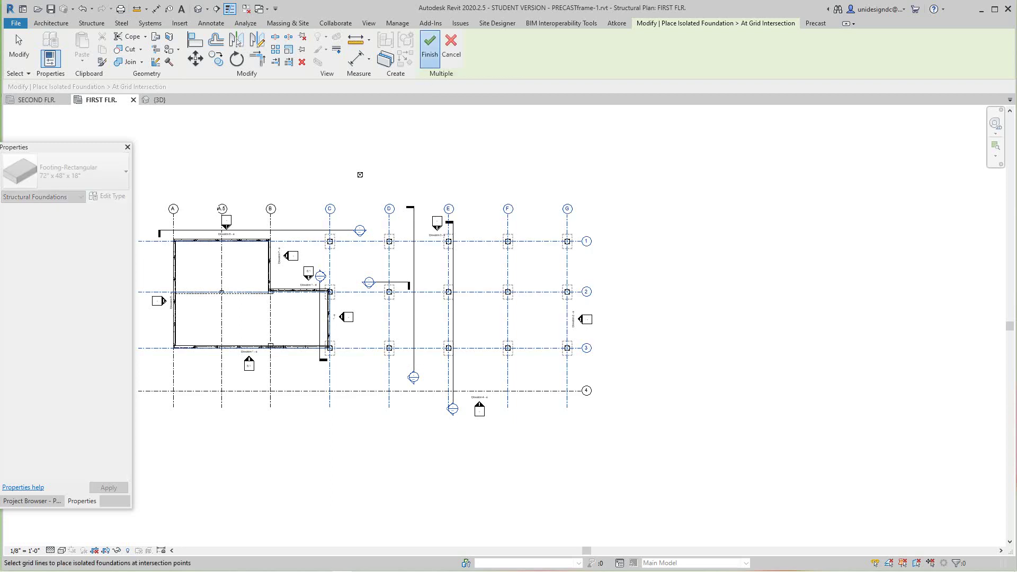
click(429, 50)
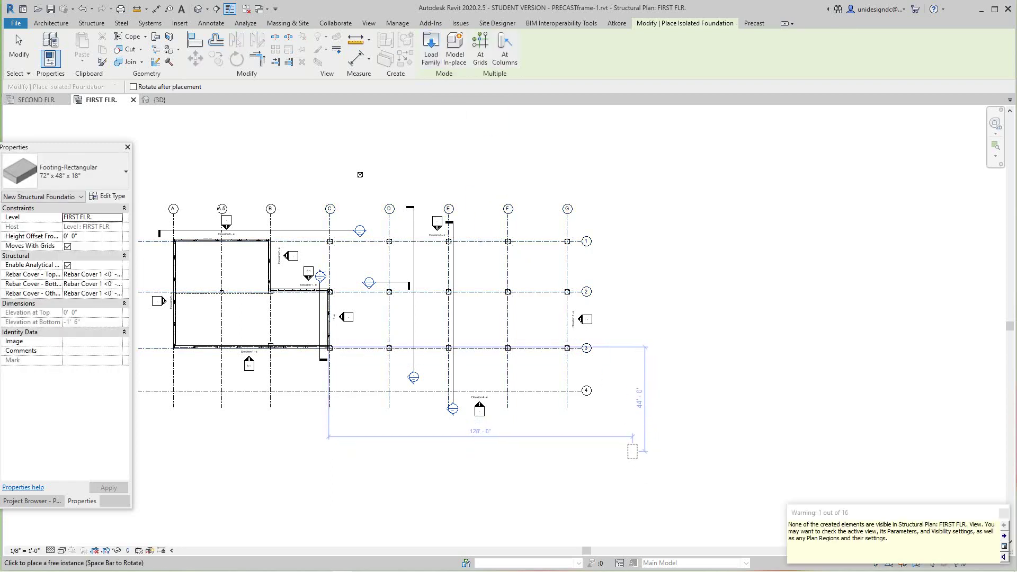
right_click(633, 452)
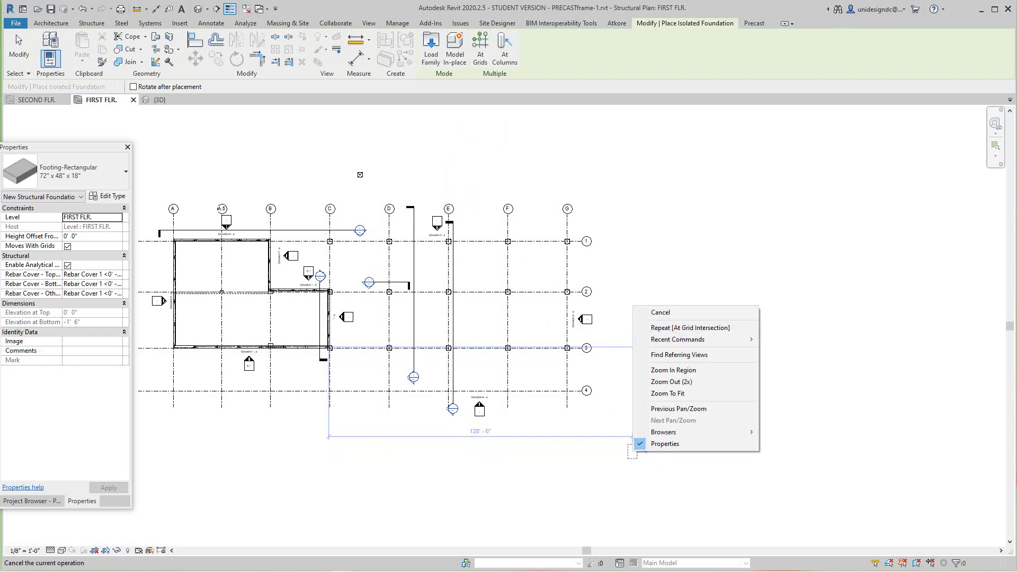
click(660, 313)
- Open the BASEMENT structural plan and examine the isolated footings under the columns on grids C to G
scroll(464, 341, up, 5)
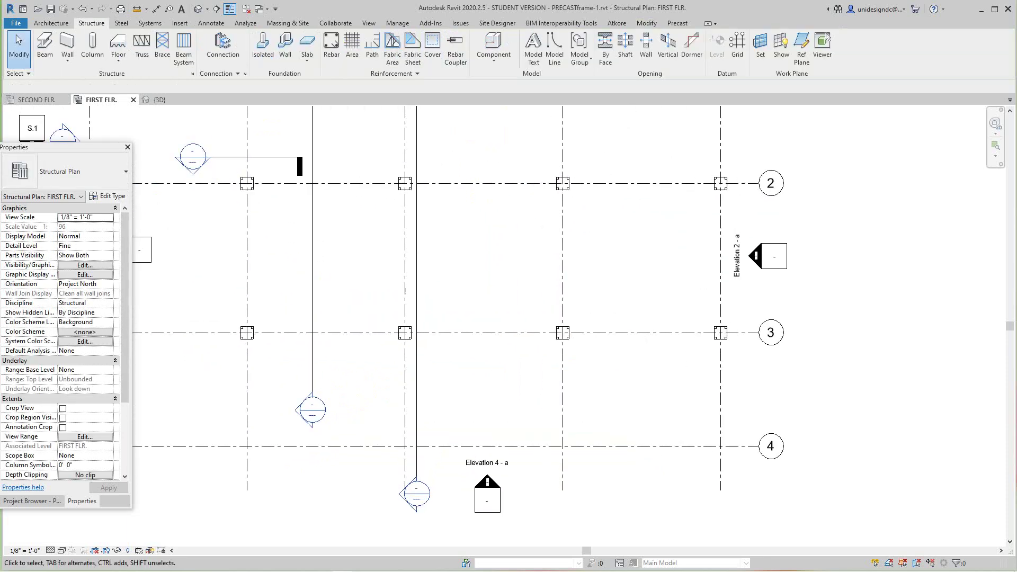
middle_drag(479, 366, 560, 400)
scroll(559, 400, down, 3)
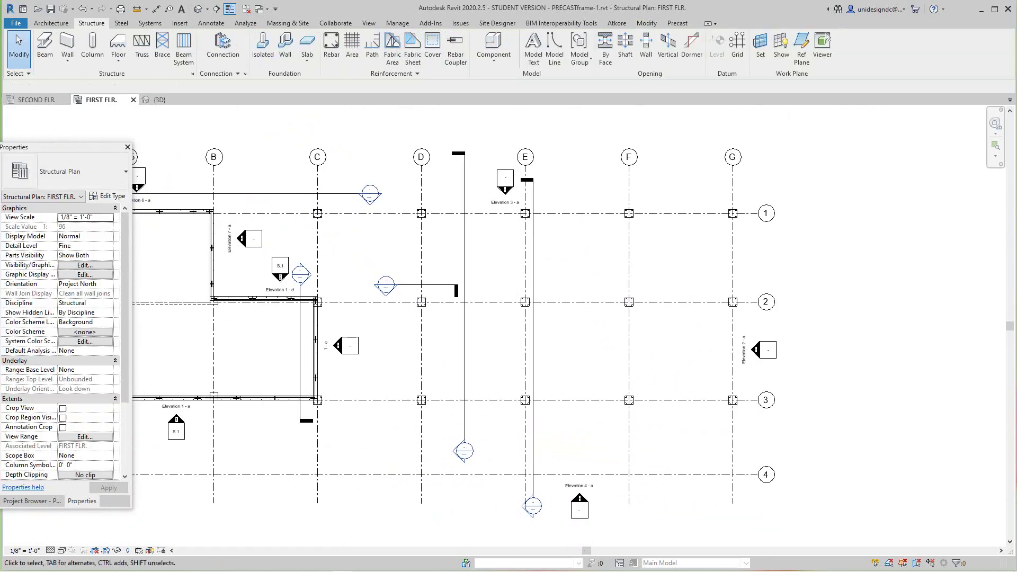
middle_drag(415, 170, 470, 155)
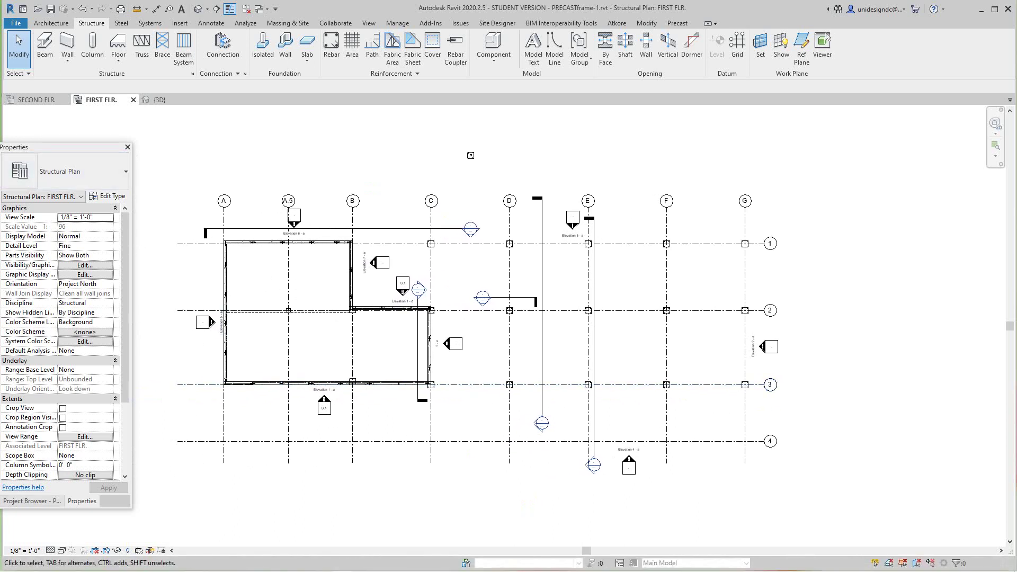
click(32, 501)
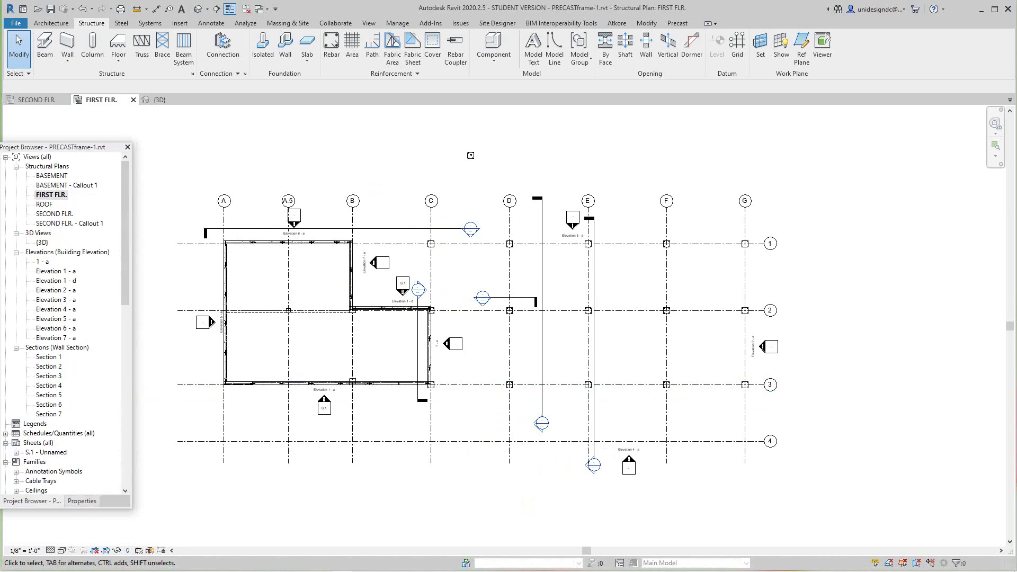
click(81, 501)
click(32, 501)
double_click(52, 176)
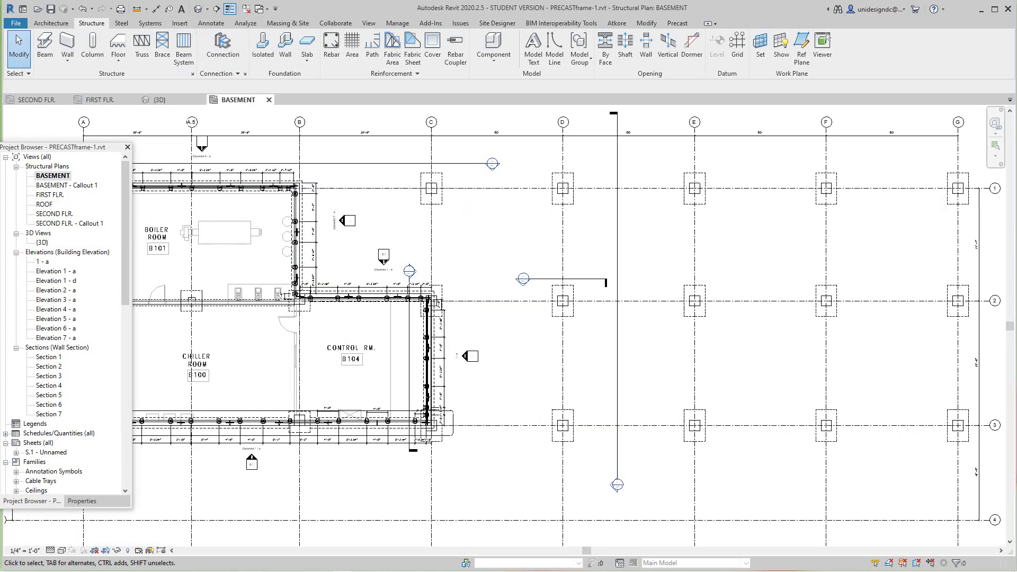
scroll(556, 315, down, 2)
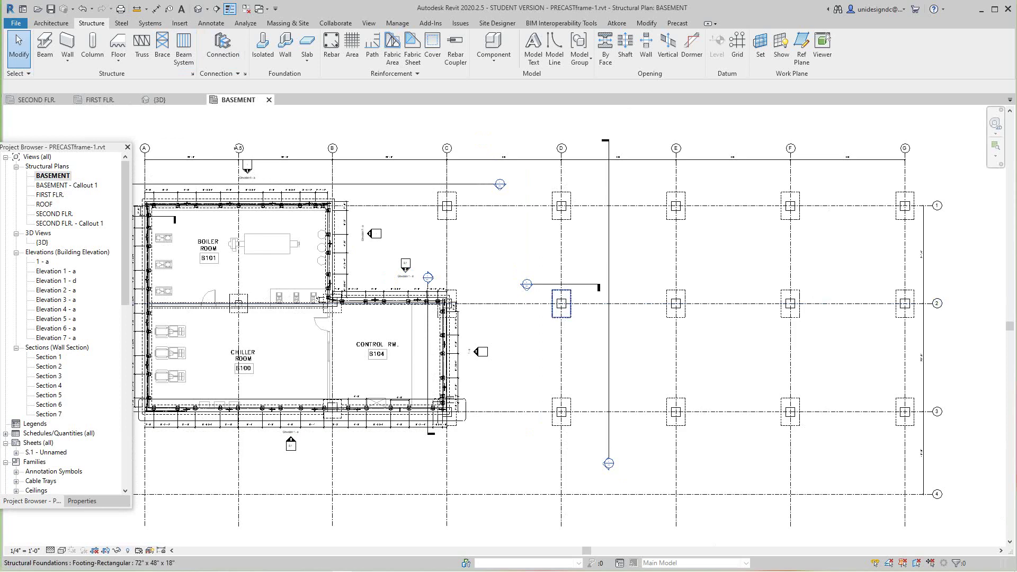
scroll(559, 301, up, 3)
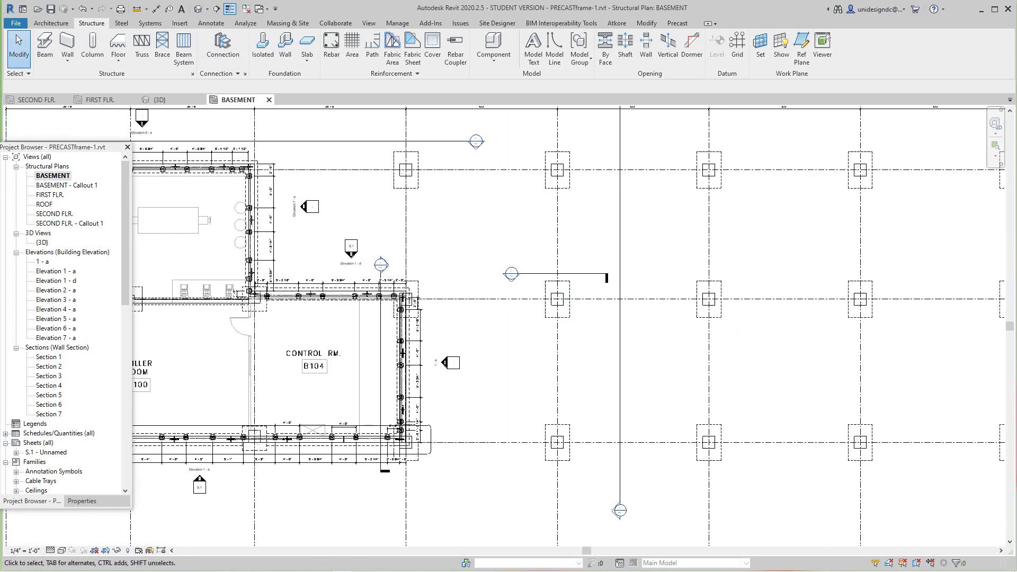
- Return to the FIRST FLR. structural plan and view the columns along grids C to E
double_click(51, 195)
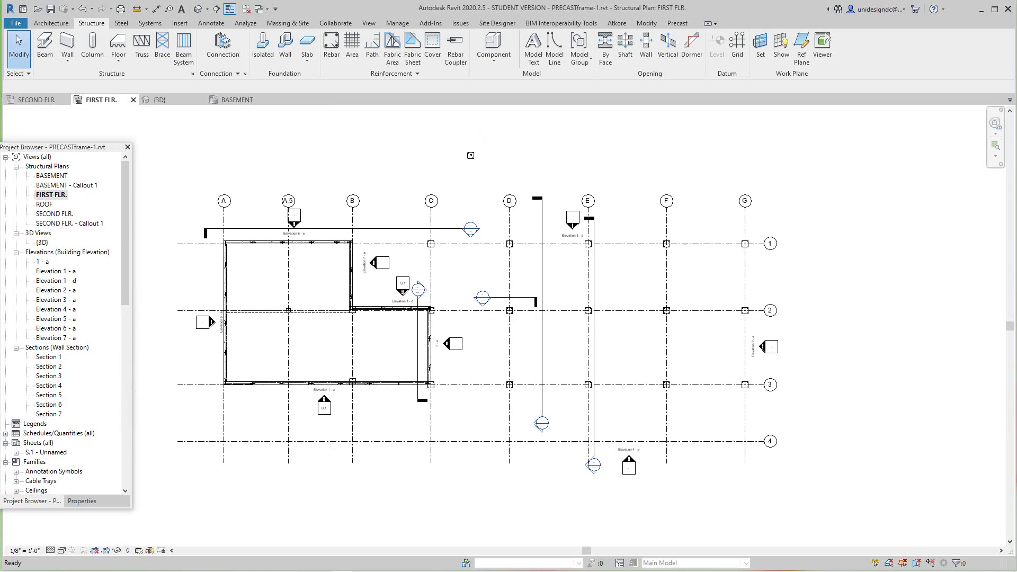
scroll(429, 175, up, 2)
scroll(432, 255, up, 2)
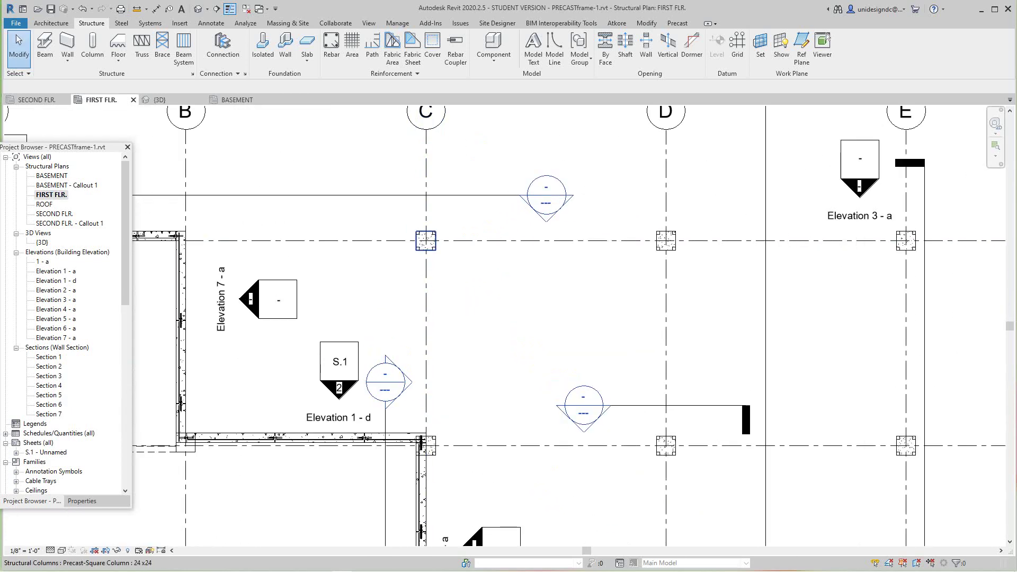
- Open the 3D view and examine the new precast columns and isolated footings below the roof framing
scroll(426, 241, up, 1)
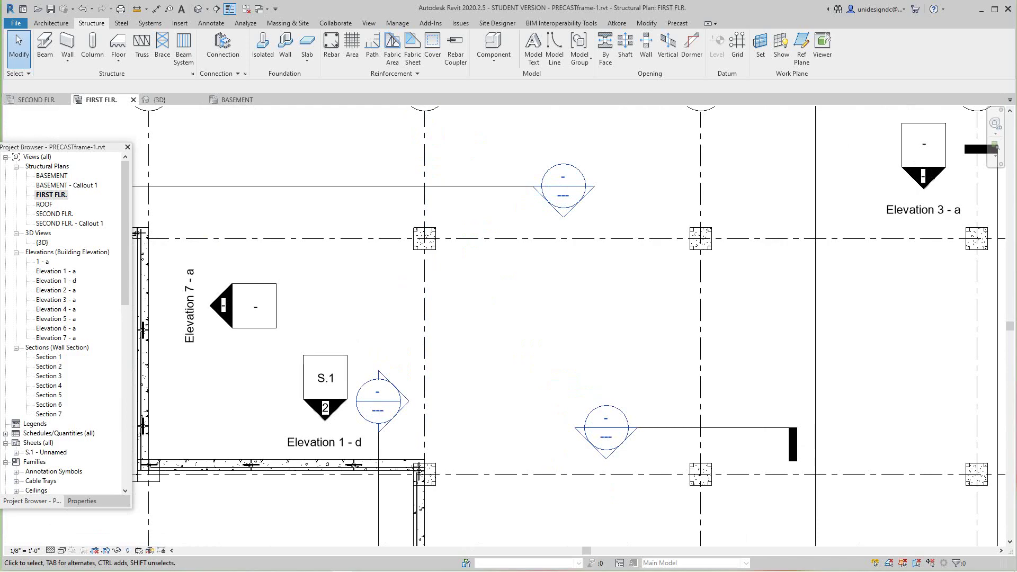
scroll(426, 241, down, 3)
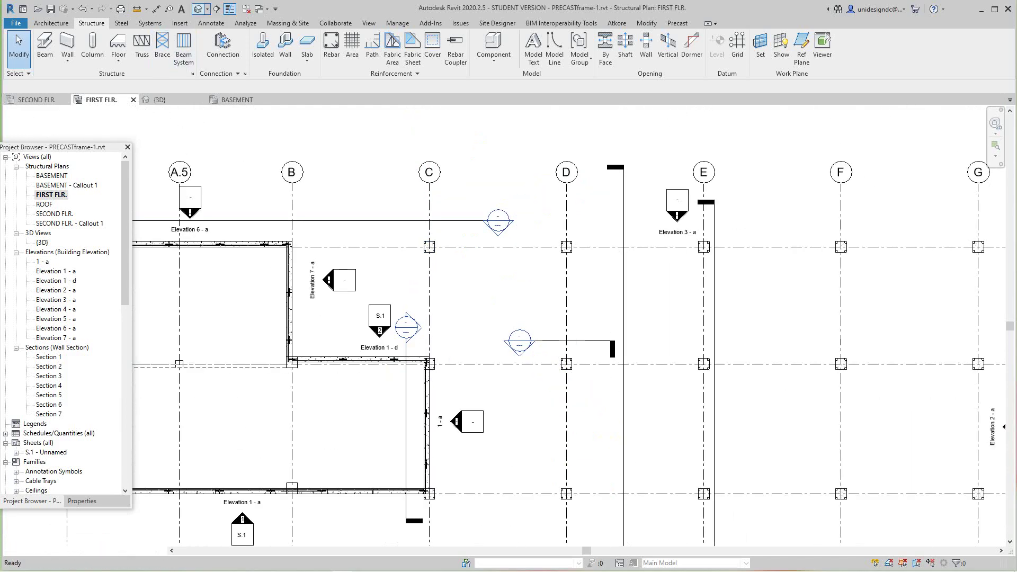
click(199, 9)
scroll(397, 504, up, 4)
scroll(397, 503, down, 1)
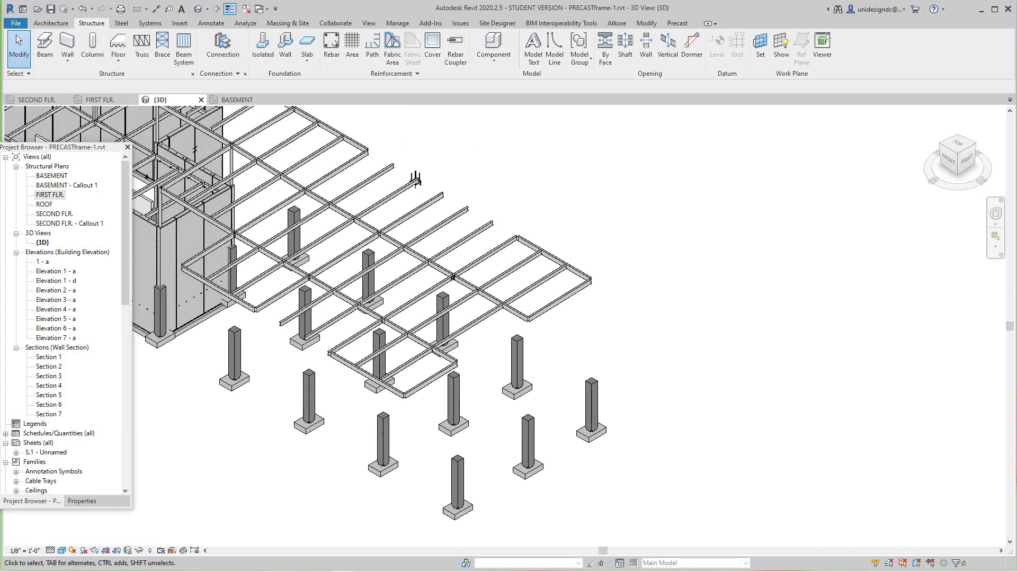
middle_drag(396, 504, 422, 493)
middle_drag(440, 171, 441, 172)
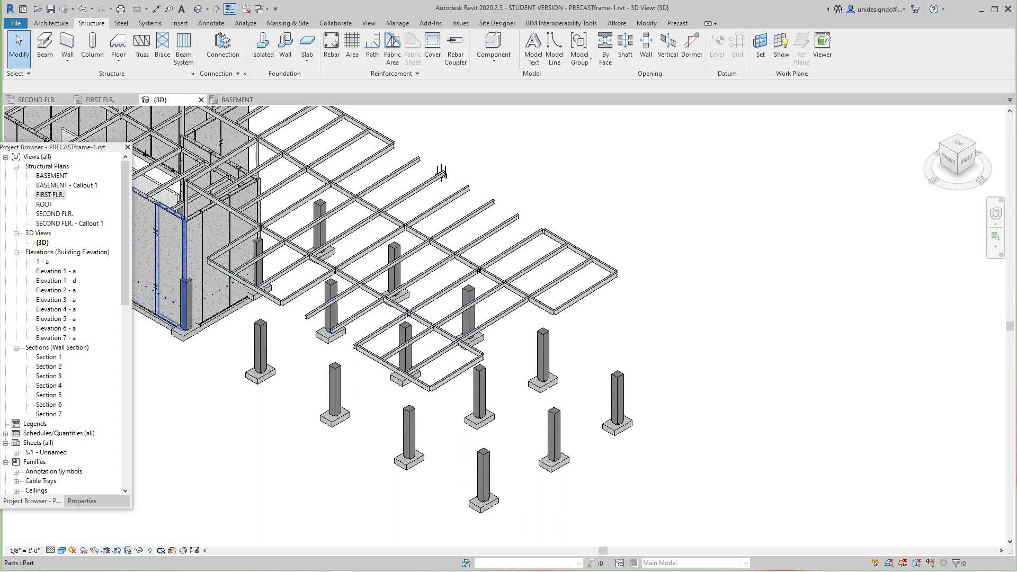
scroll(355, 363, down, 1)
scroll(430, 196, up, 2)
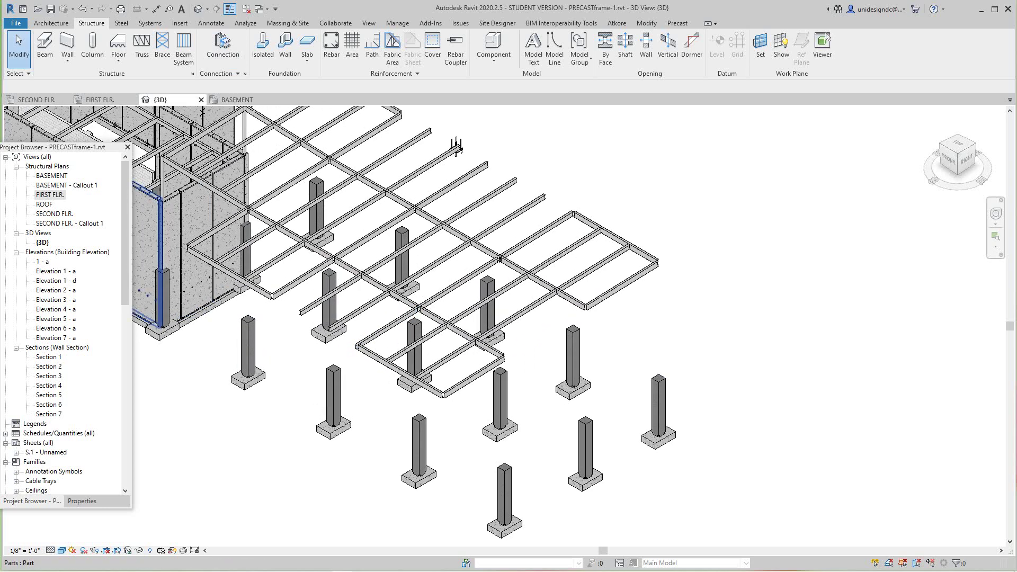
- Return to the FIRST FLR. structural plan and open Section 1 from its section marker between grids D and E
double_click(50, 194)
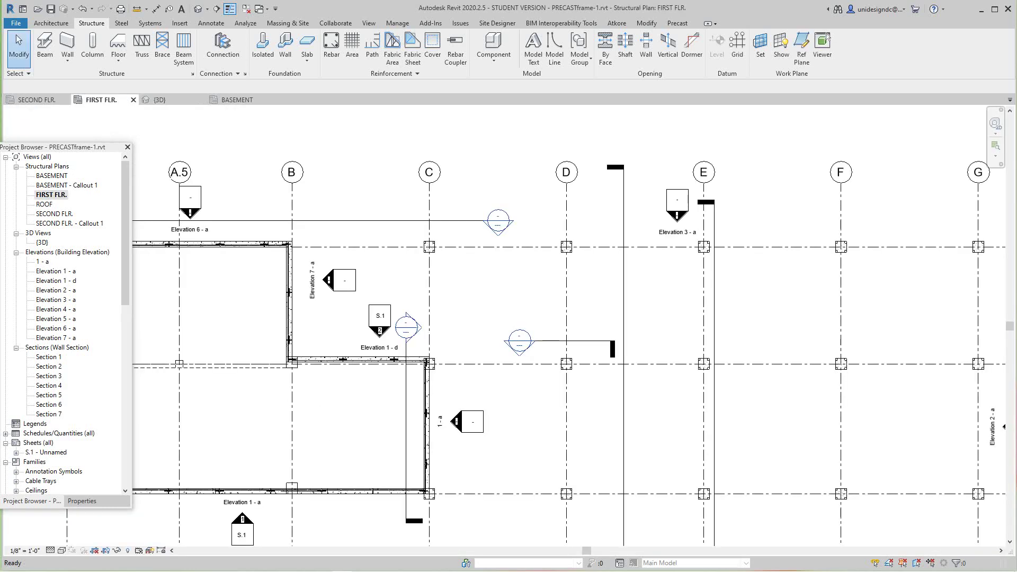
middle_drag(642, 364, 643, 364)
scroll(665, 298, up, 4)
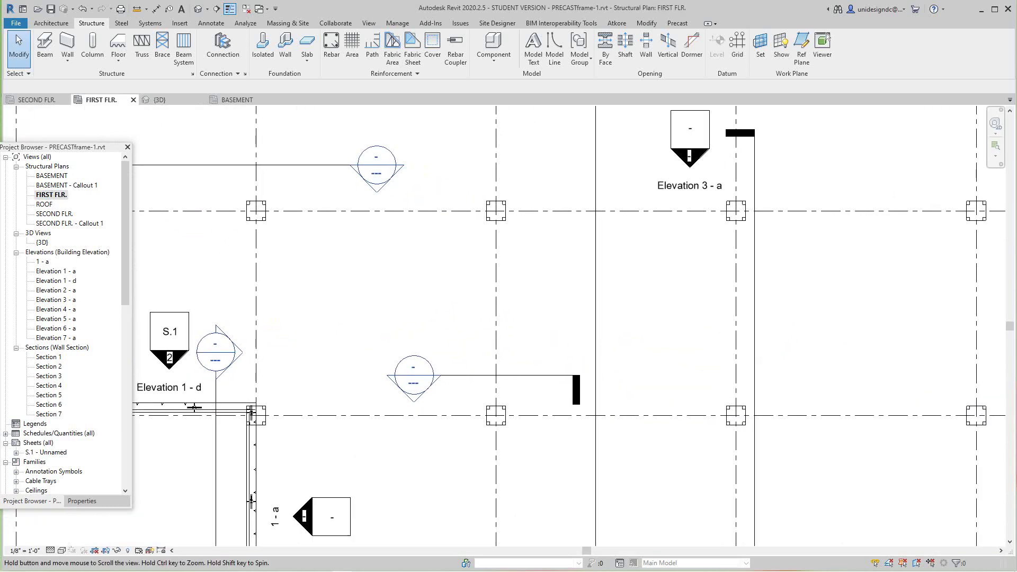
middle_drag(672, 299, 641, 294)
scroll(638, 295, down, 7)
middle_drag(523, 168, 505, 123)
scroll(588, 418, up, 5)
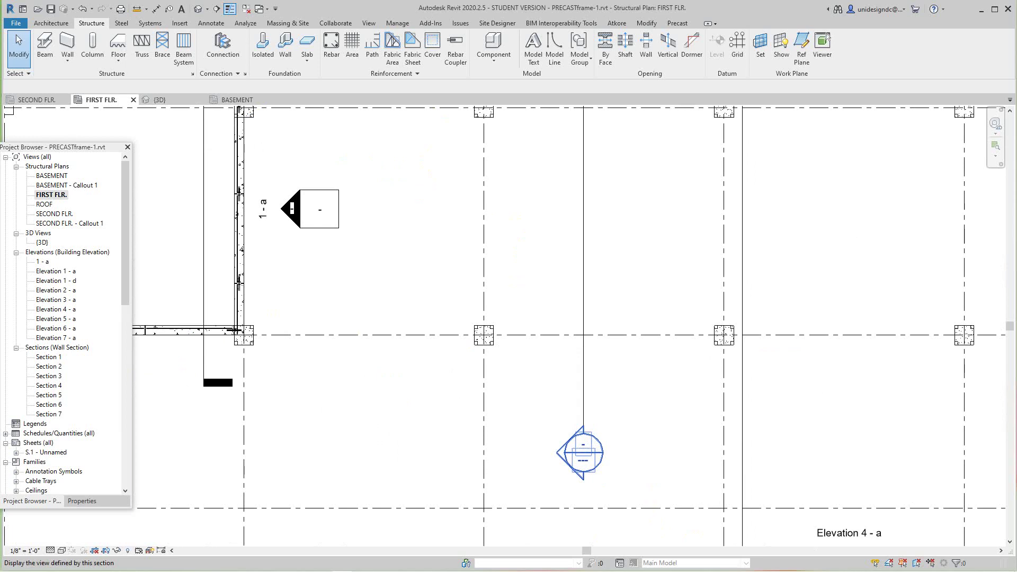
double_click(583, 452)
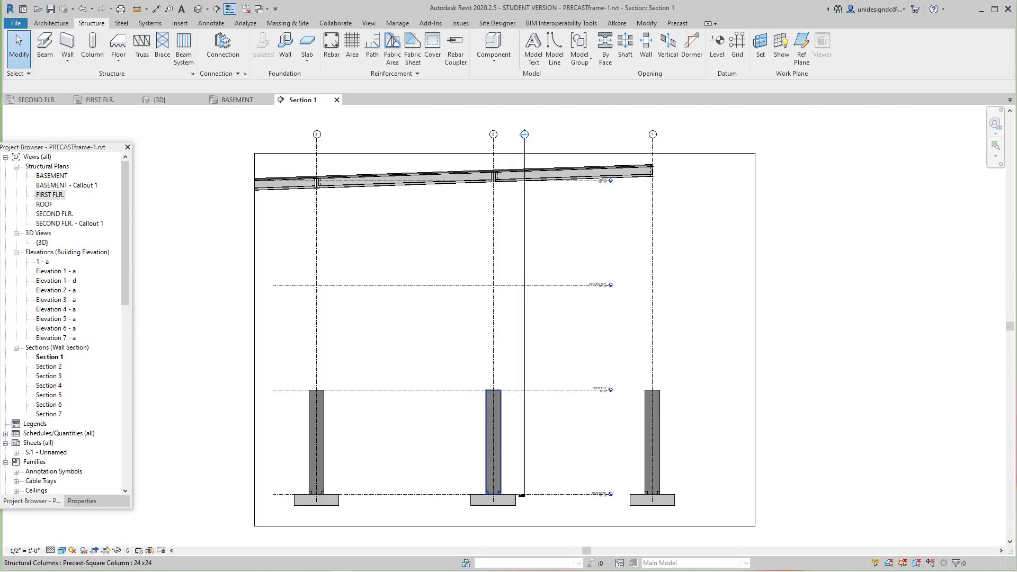
- Set the base offset of the column at grid D-3 to 0' 2" and accept moving its attached footing
scroll(493, 490, up, 2)
middle_drag(493, 490, 591, 391)
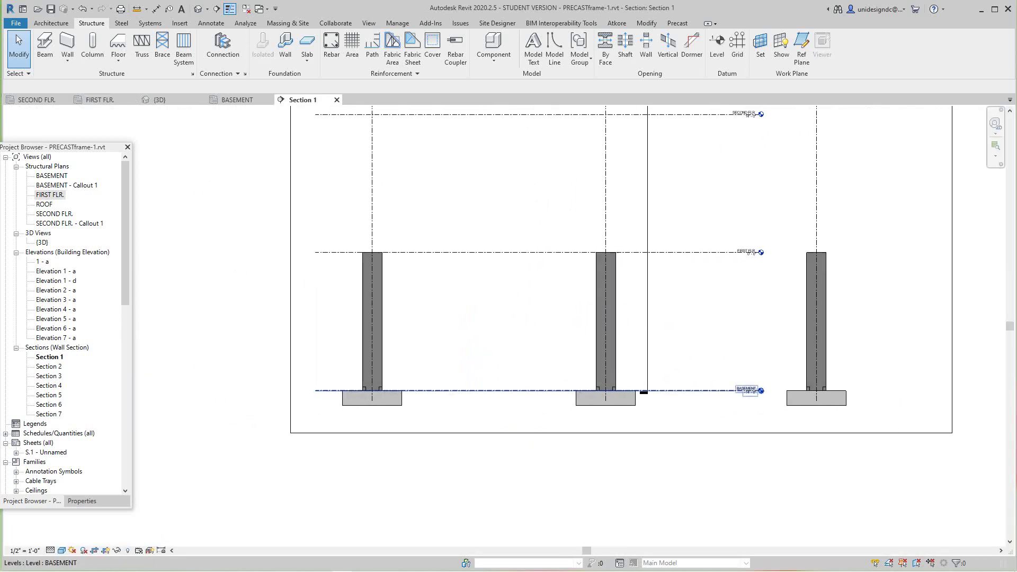
scroll(409, 377, up, 3)
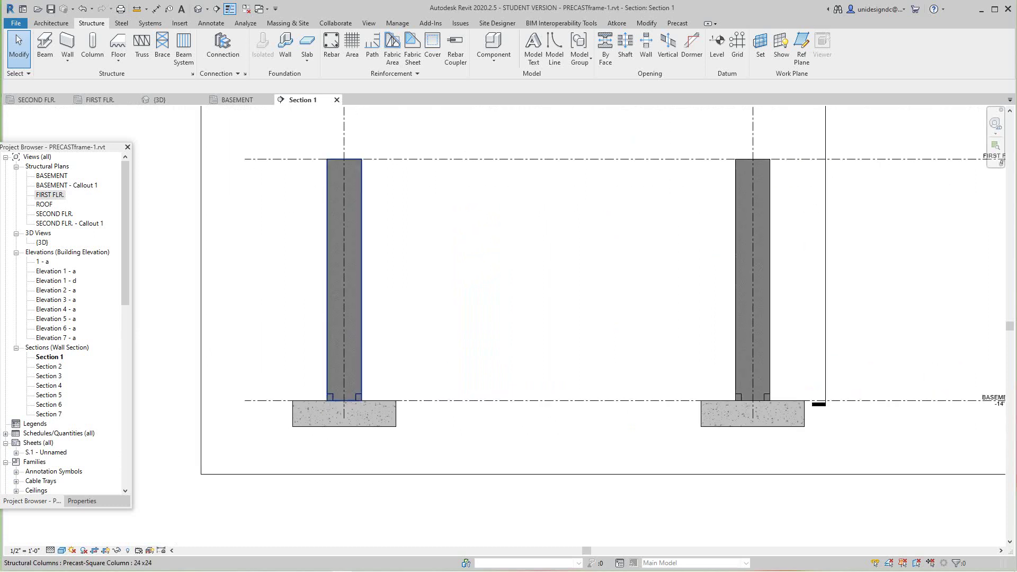
click(352, 339)
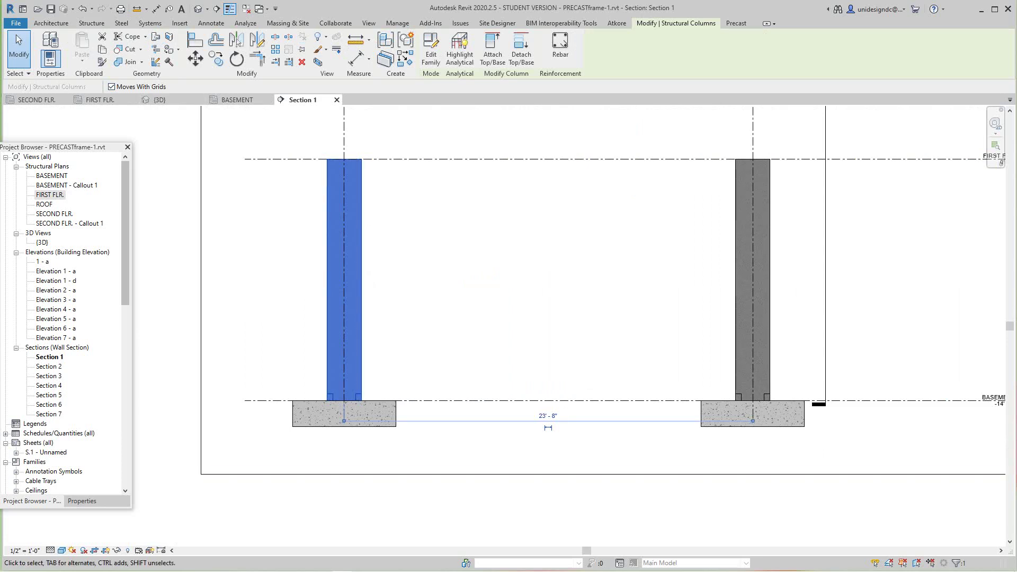
click(81, 500)
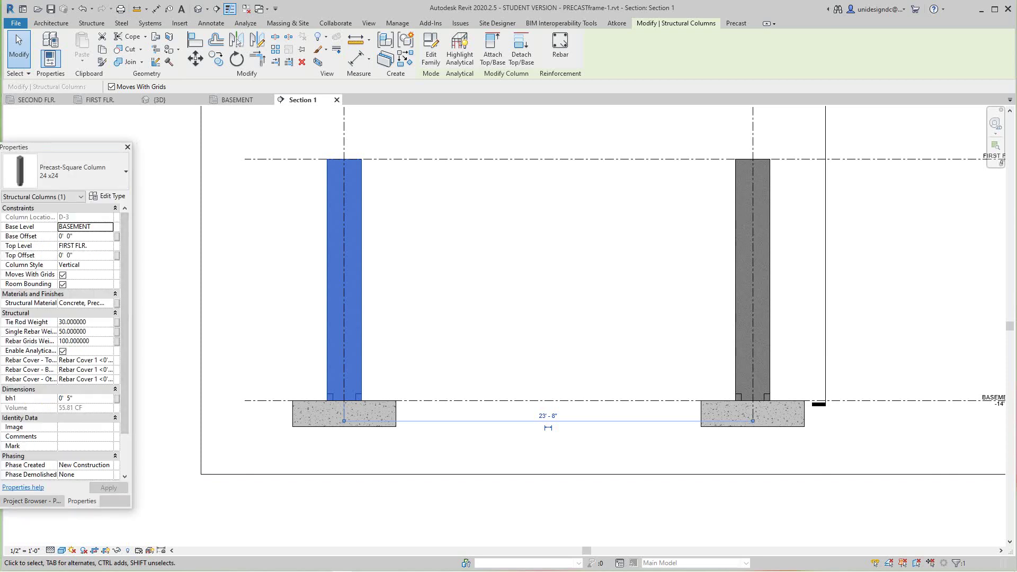
key(Tab)
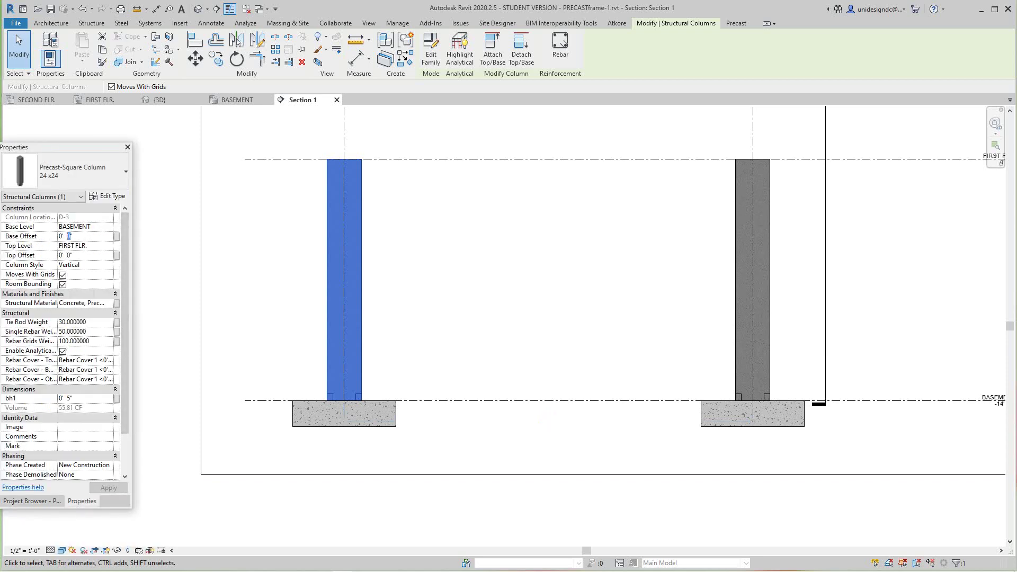
key(Return)
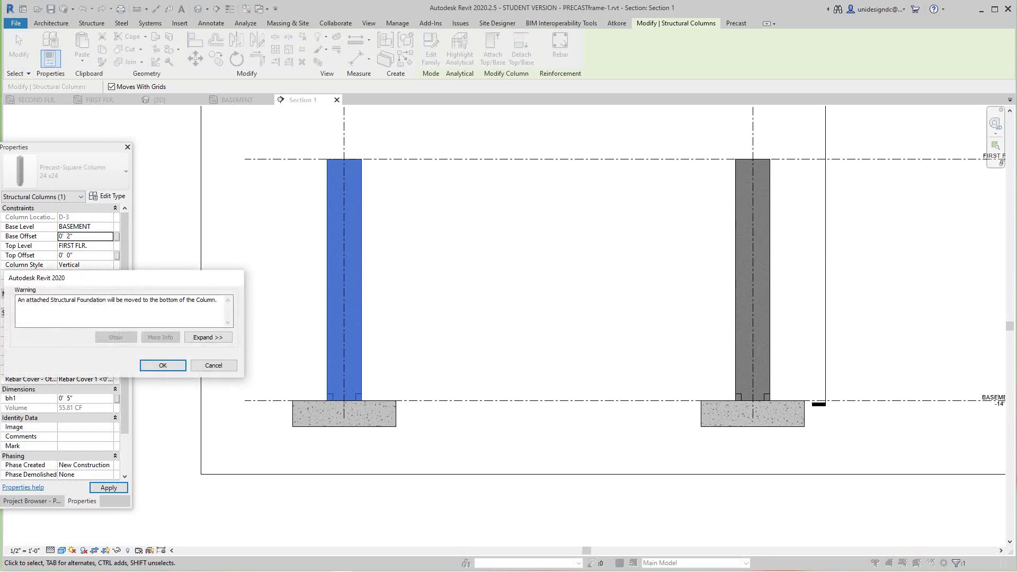
key(Return)
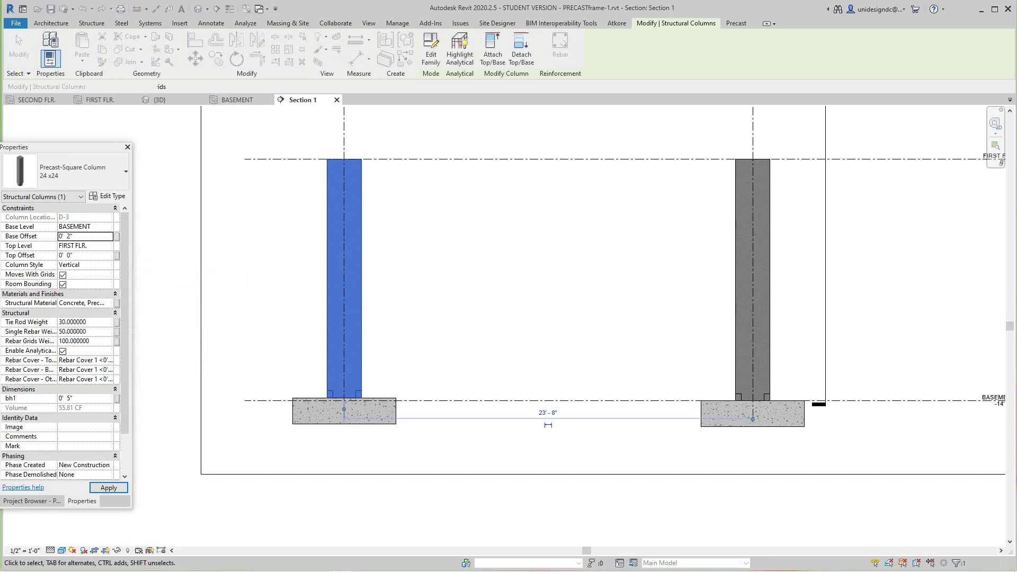
key(Escape)
click(344, 412)
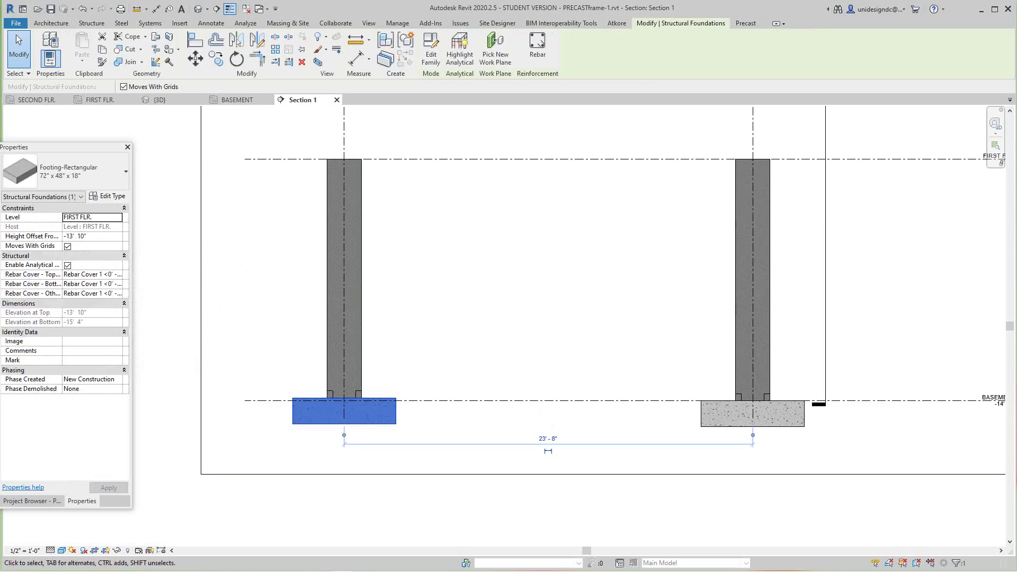
key(Escape)
- Try a top offset of 0' 2" on the column at grid D-3, and undo the change
click(342, 342)
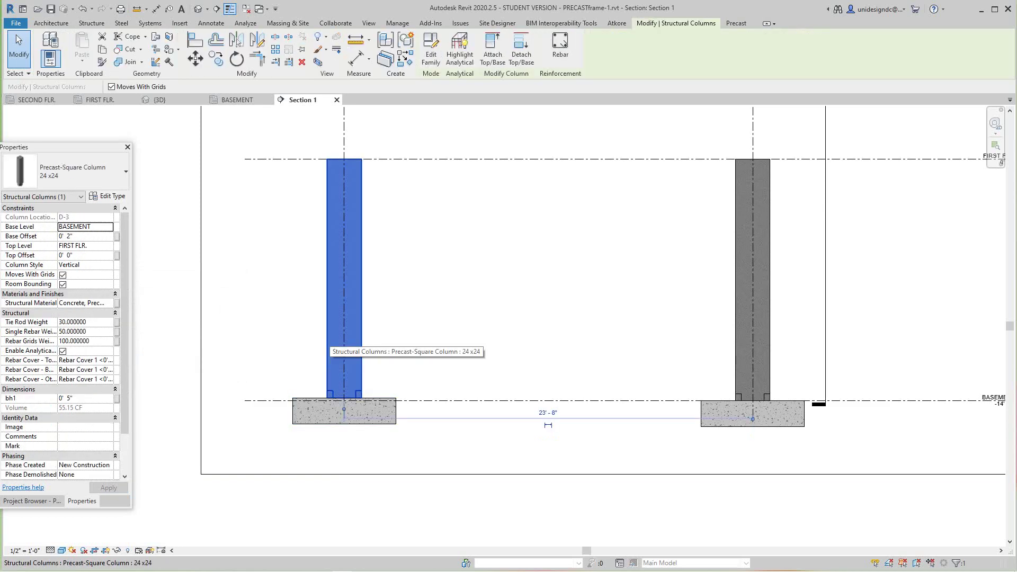
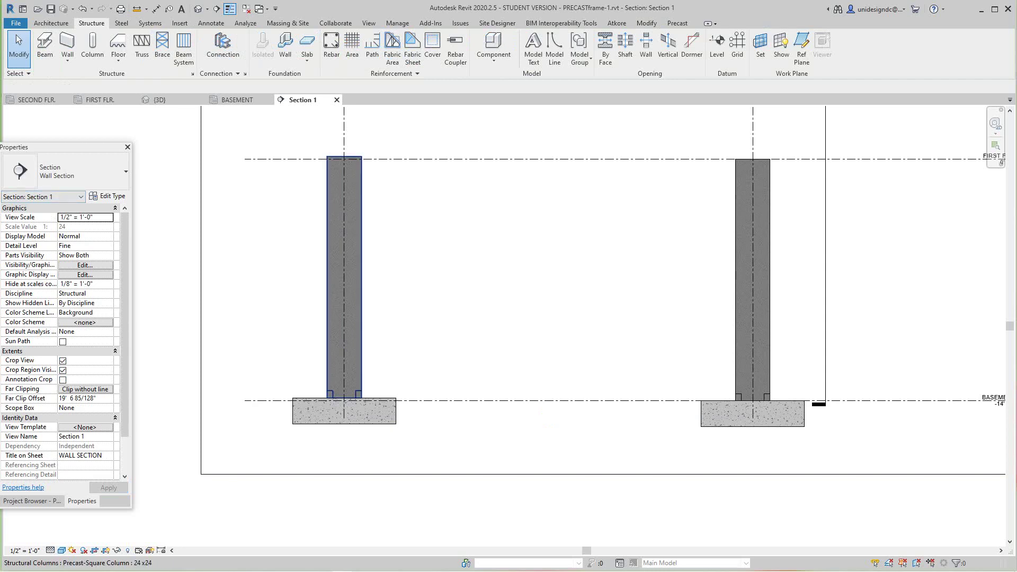
click(349, 288)
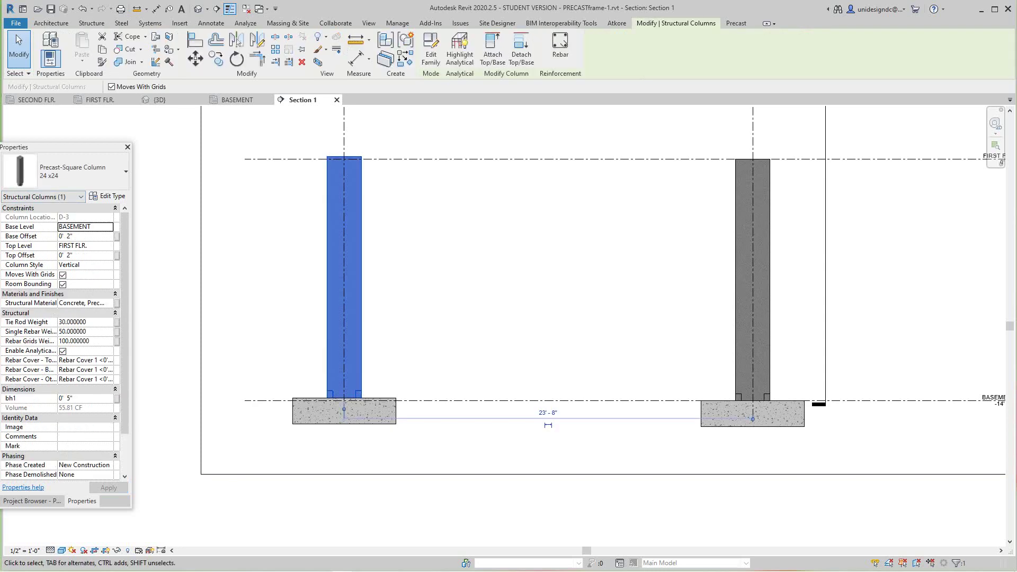
click(73, 236)
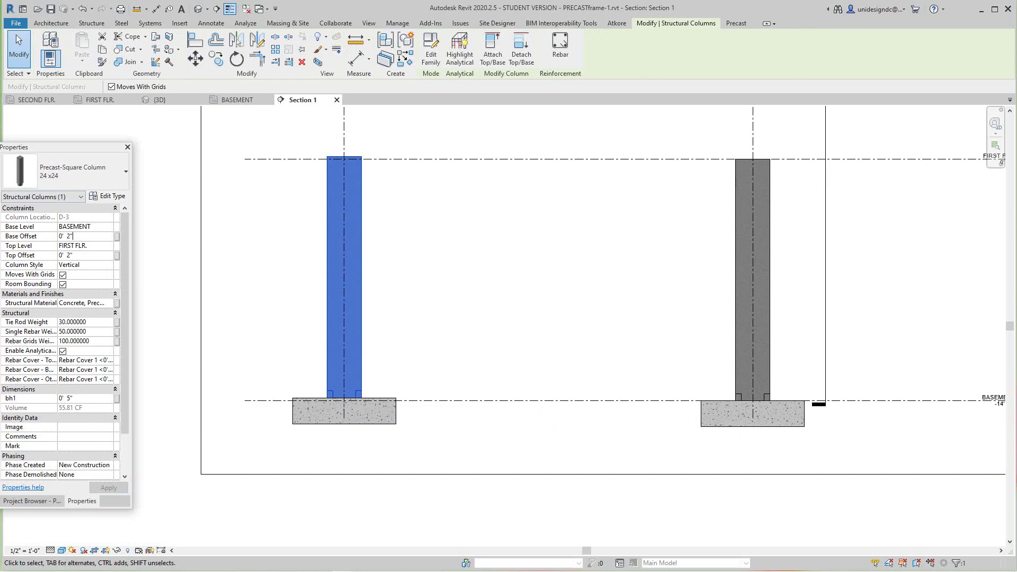
key(Return)
key(Escape)
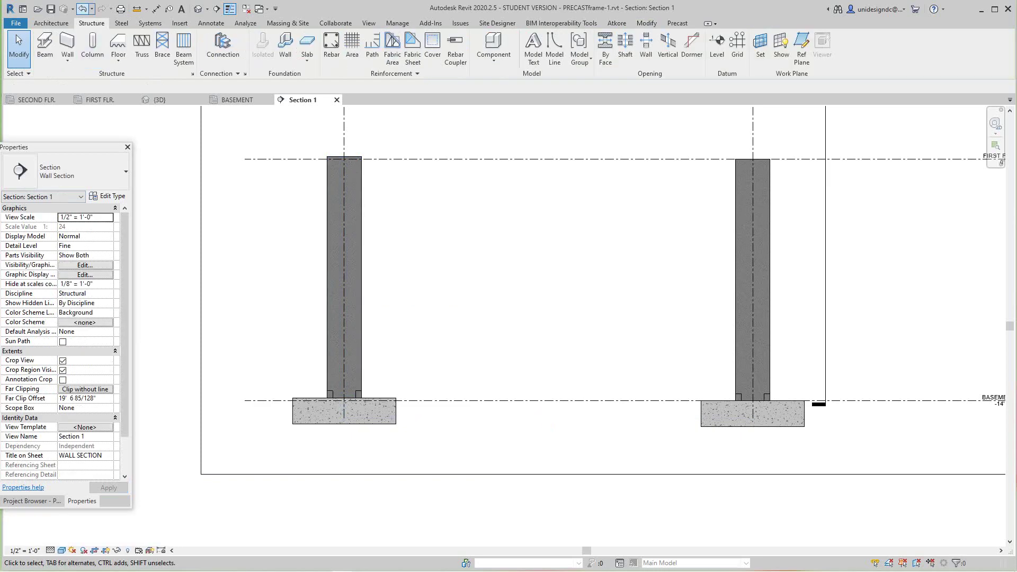
click(82, 9)
- Set the height offset from level of the footing under the D-3 column to -14' 0"
scroll(349, 401, up, 2)
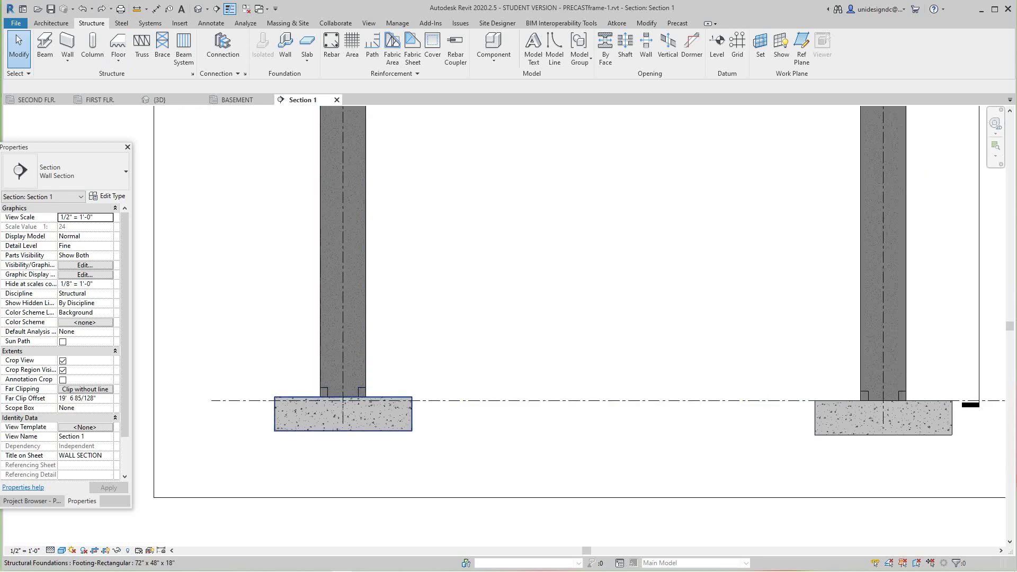
click(343, 413)
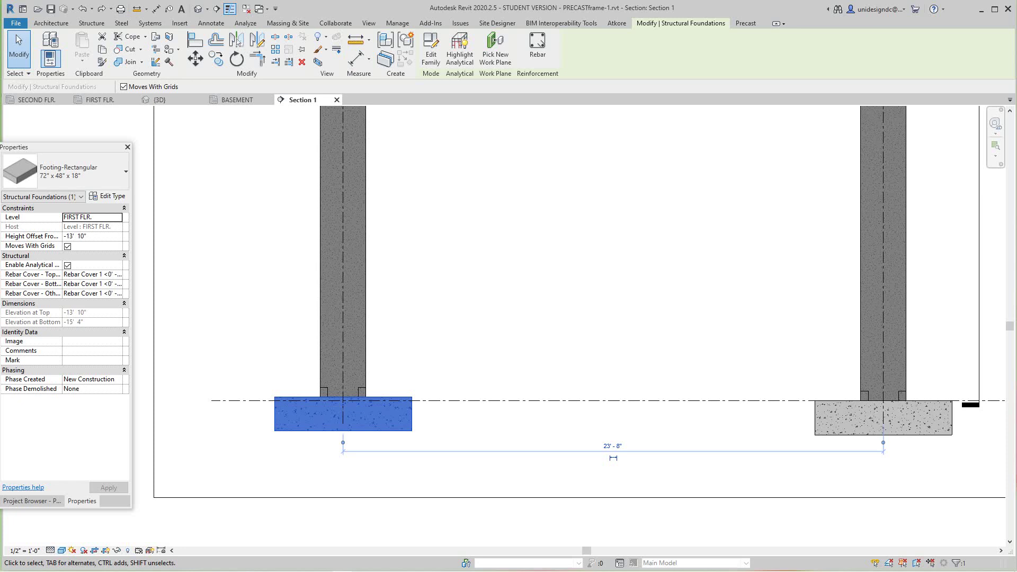
click(87, 236)
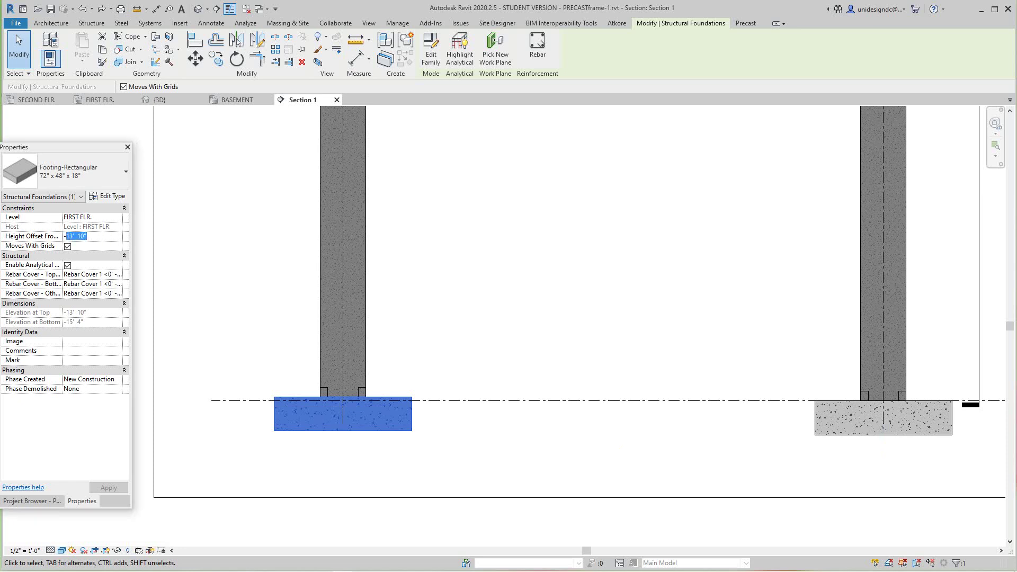
text(14)
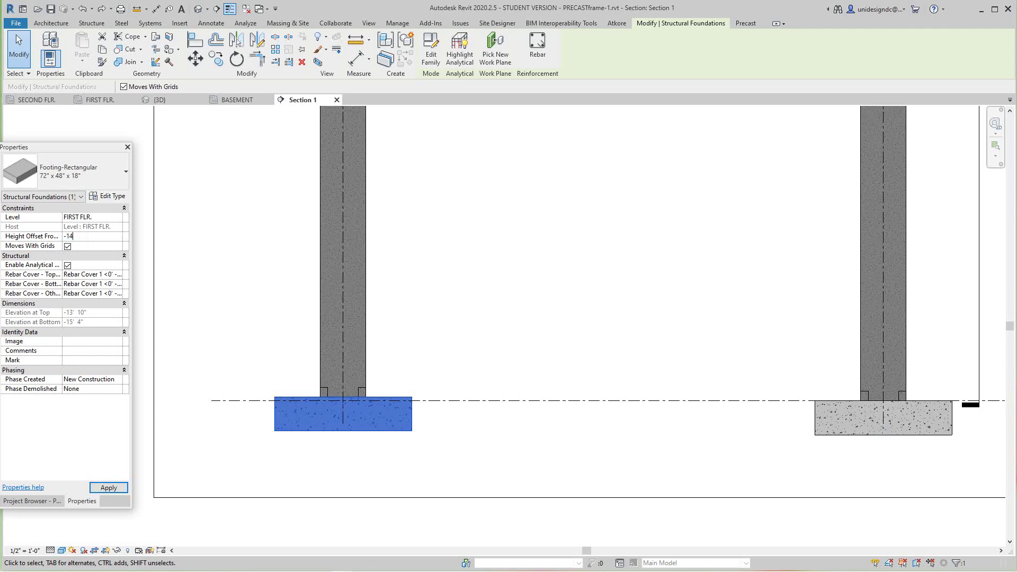
key(Return)
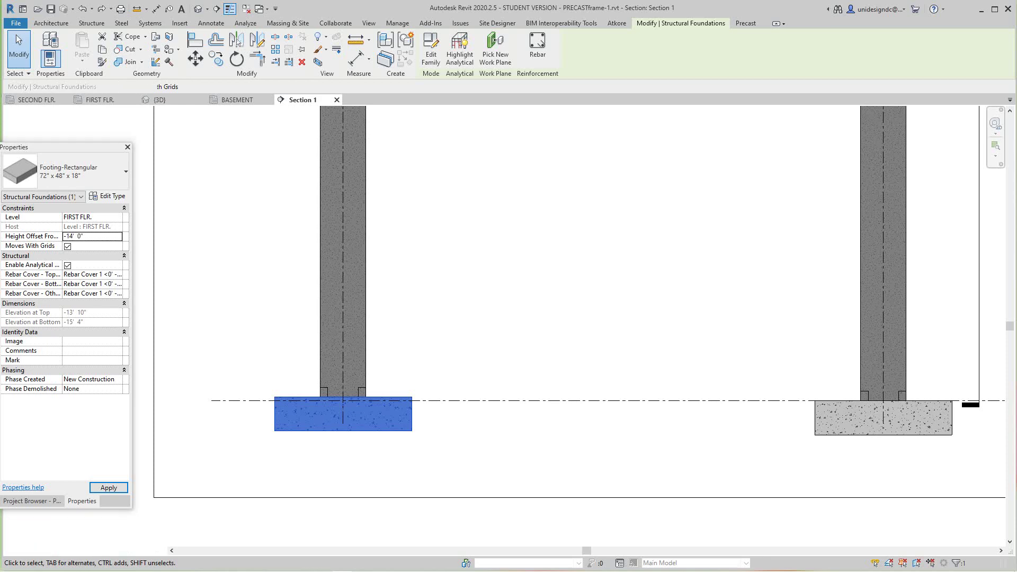
key(Escape)
- Examine the gap between column and footing at grid D-3 and compare it with the other column bases in Section 1
middle_drag(569, 296, 446, 283)
scroll(386, 382, down, 2)
middle_drag(408, 383, 253, 400)
scroll(262, 371, up, 5)
scroll(368, 405, down, 5)
scroll(575, 397, up, 1)
scroll(592, 408, down, 2)
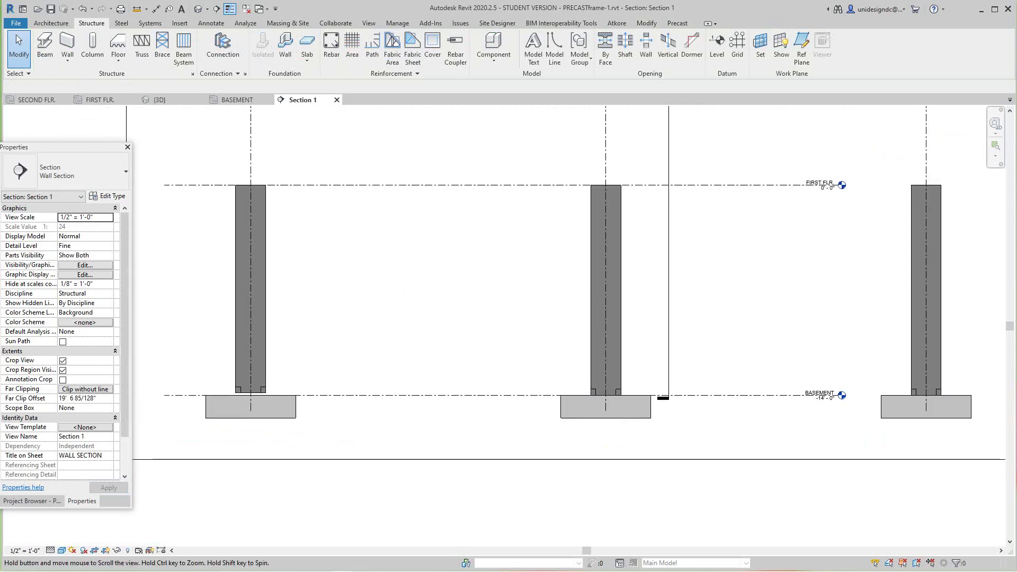
middle_drag(592, 409, 605, 400)
scroll(581, 394, up, 1)
scroll(552, 405, down, 2)
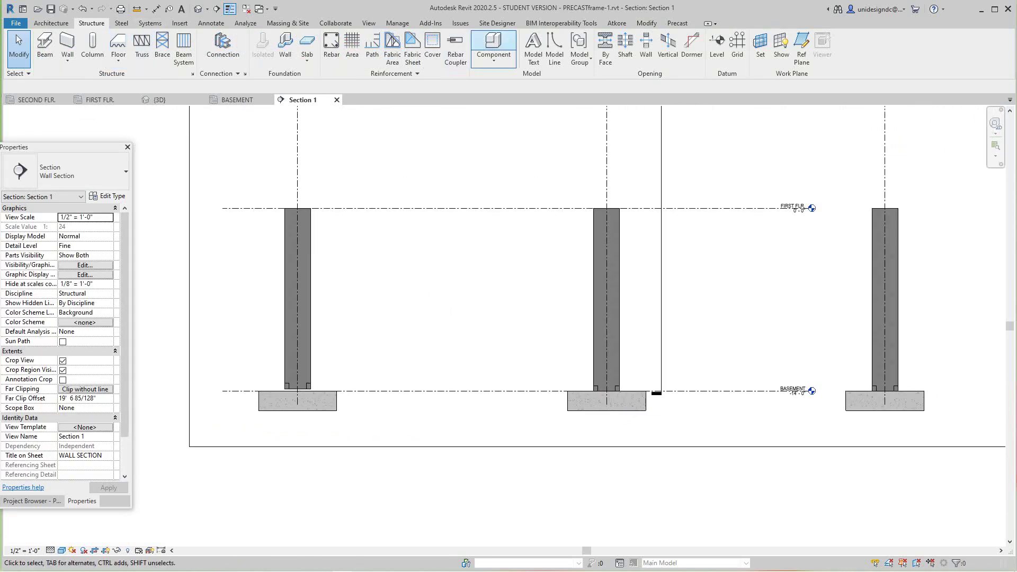
click(646, 23)
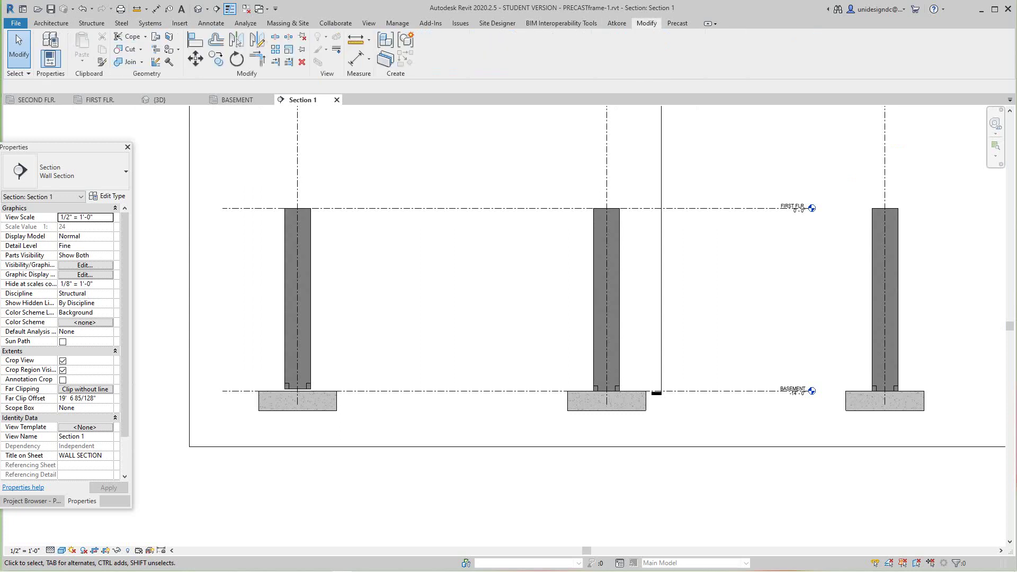
key(m)
key(a)
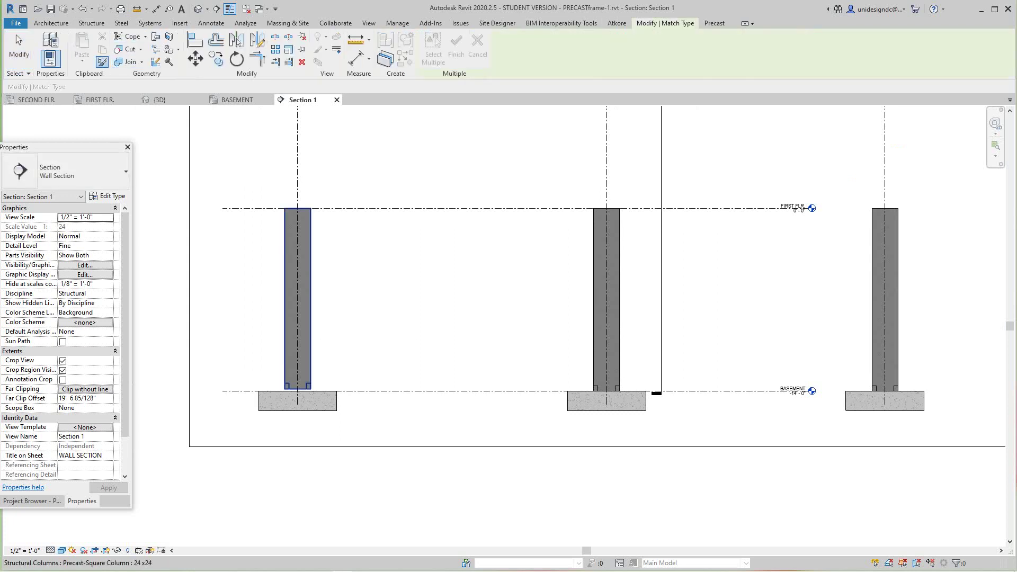
click(297, 297)
key(Escape)
key(Escape)
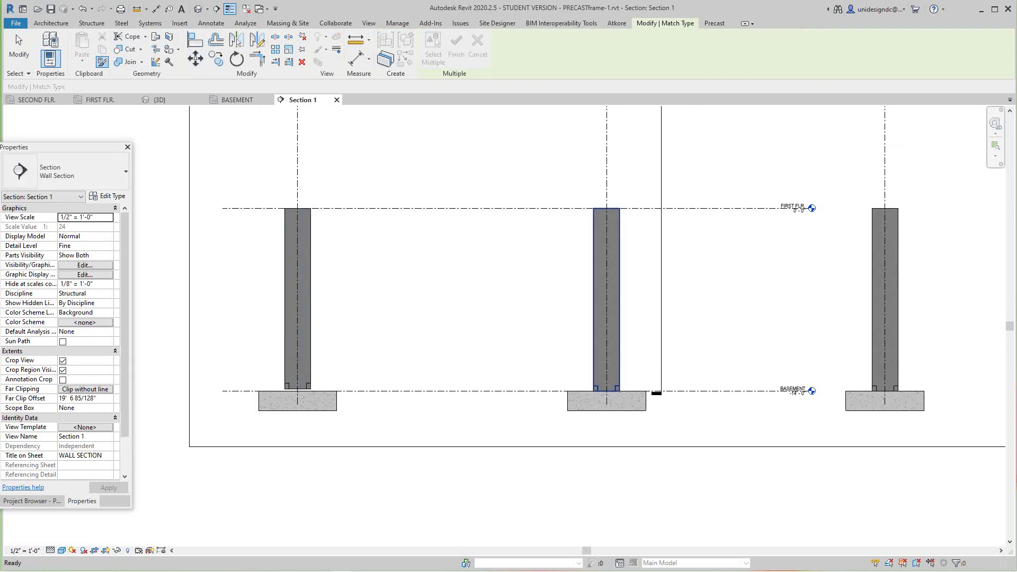
- Set the base offset of the column at grid D-2 to 0' 2" and accept moving its attached footing
scroll(595, 353, up, 2)
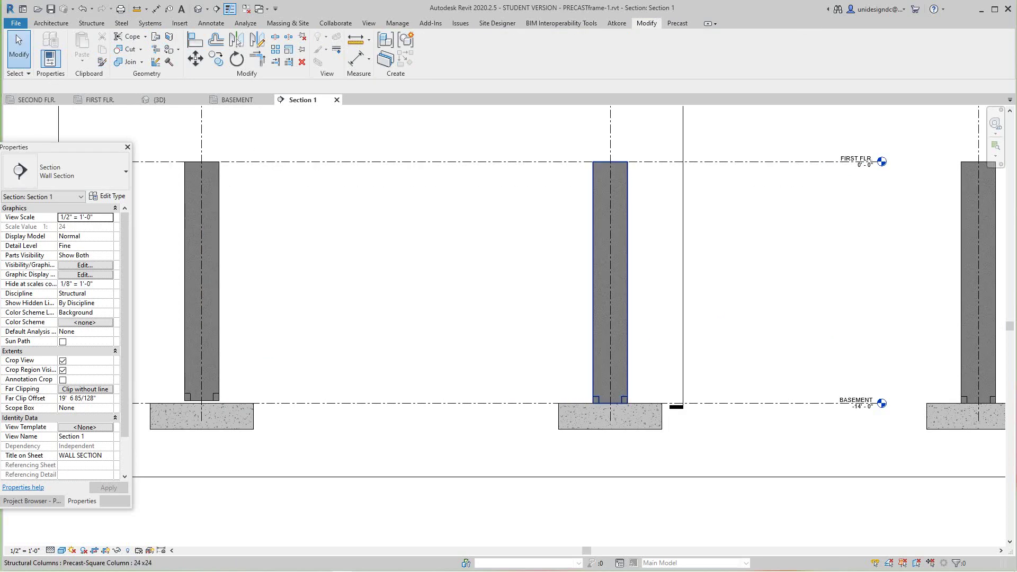
click(610, 371)
scroll(553, 347, down, 2)
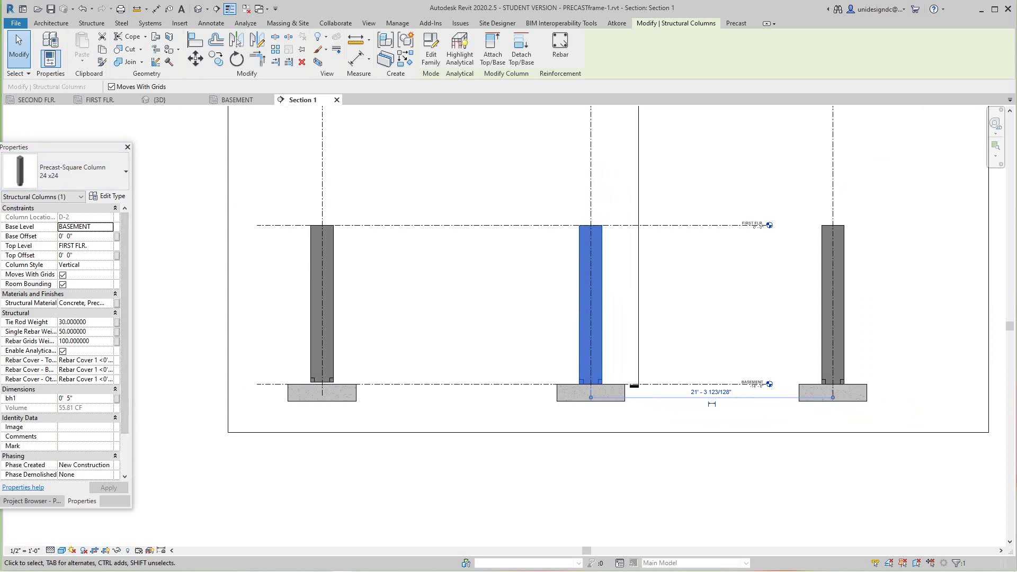
click(68, 236)
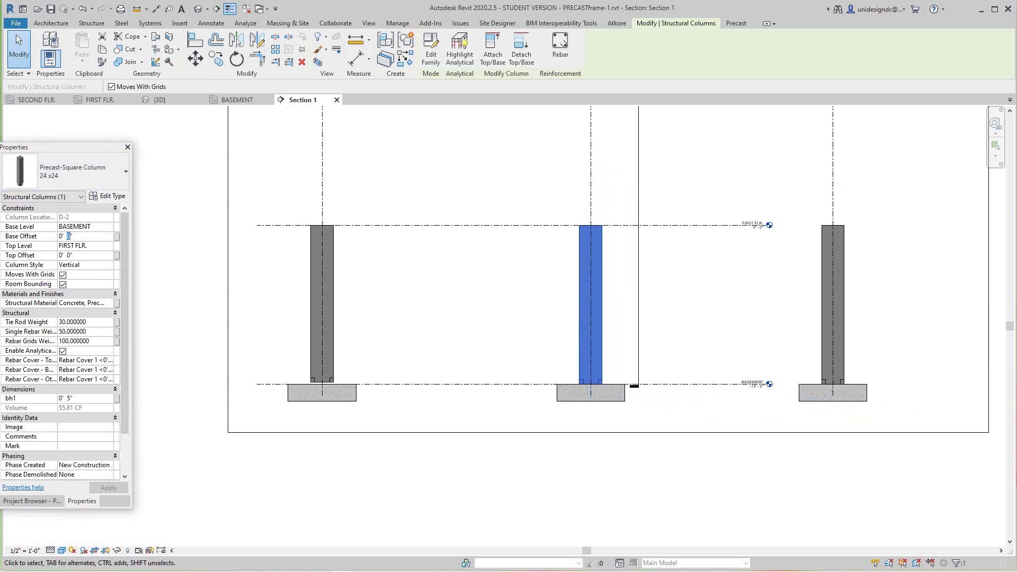
text(2)
key(Return)
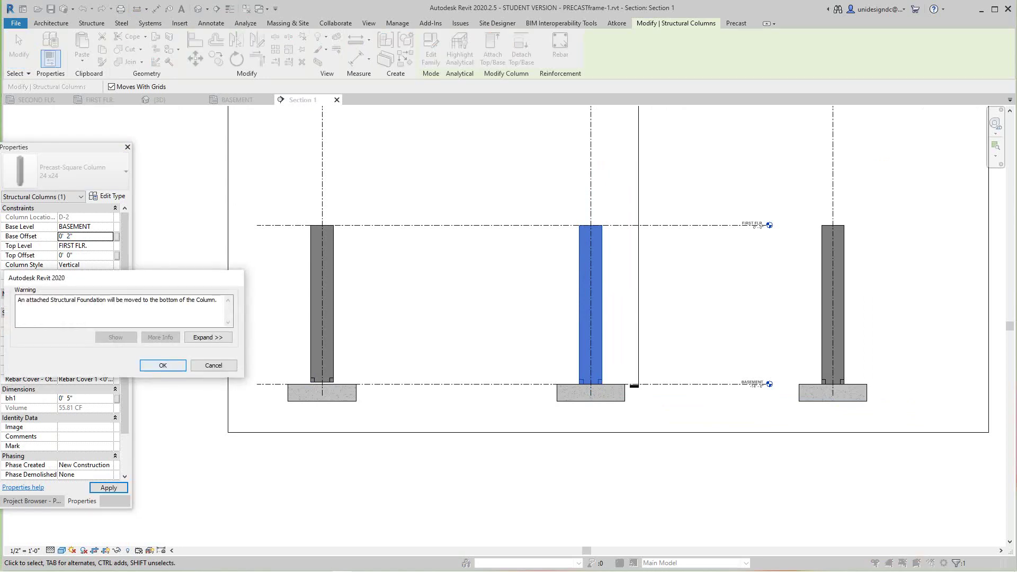
click(163, 365)
click(591, 442)
- Set the height offset from level of the footing under the D-2 column to -14' 0"
scroll(591, 442, up, 3)
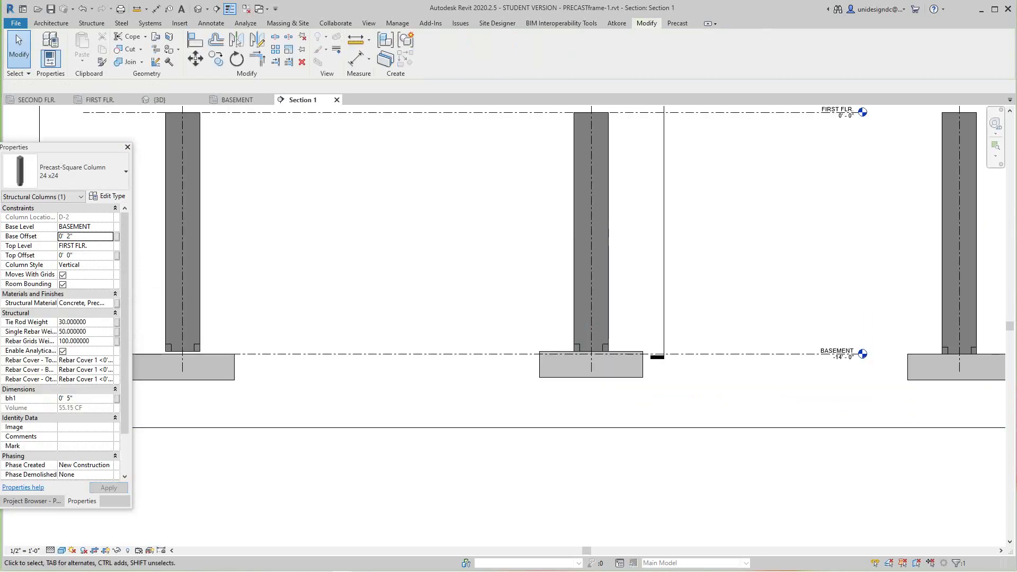
click(591, 366)
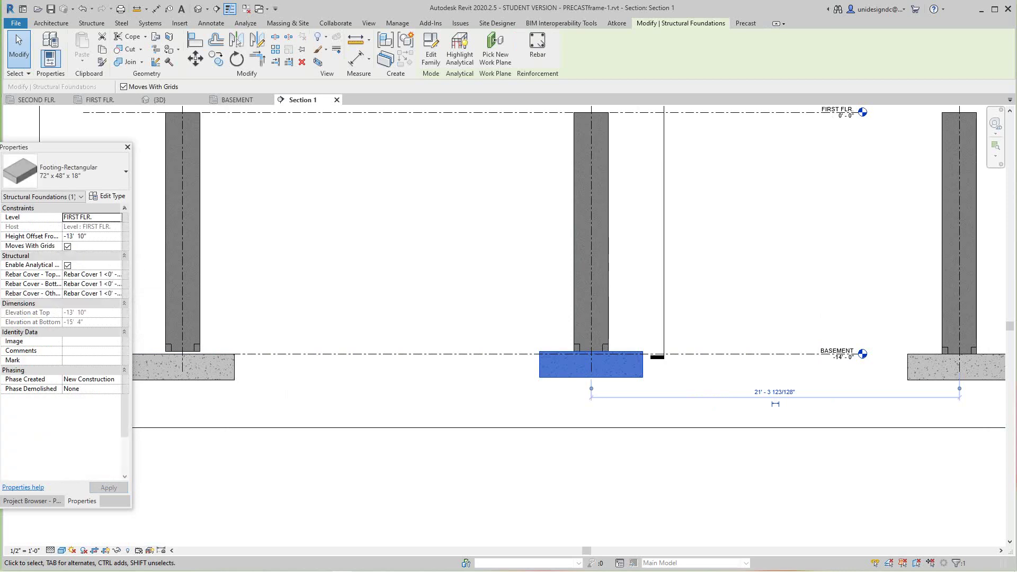
double_click(82, 235)
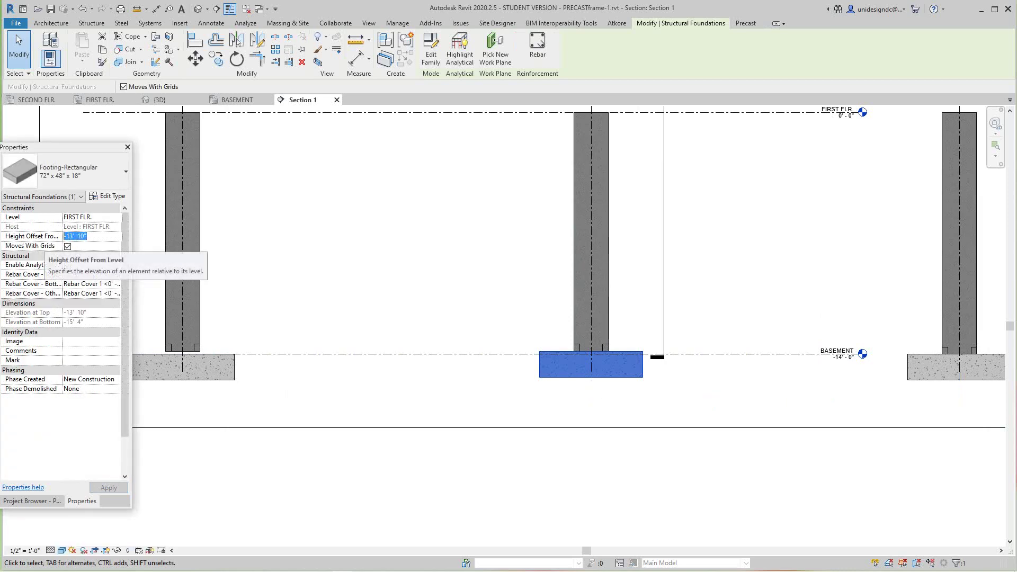
text(-14)
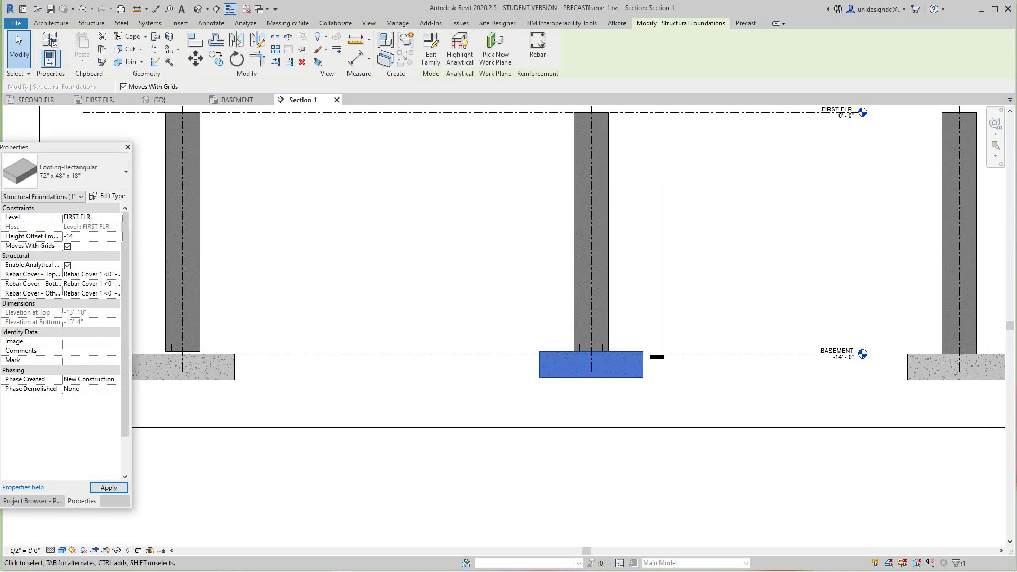
key(Return)
key(Escape)
scroll(415, 461, down, 5)
scroll(708, 438, up, 4)
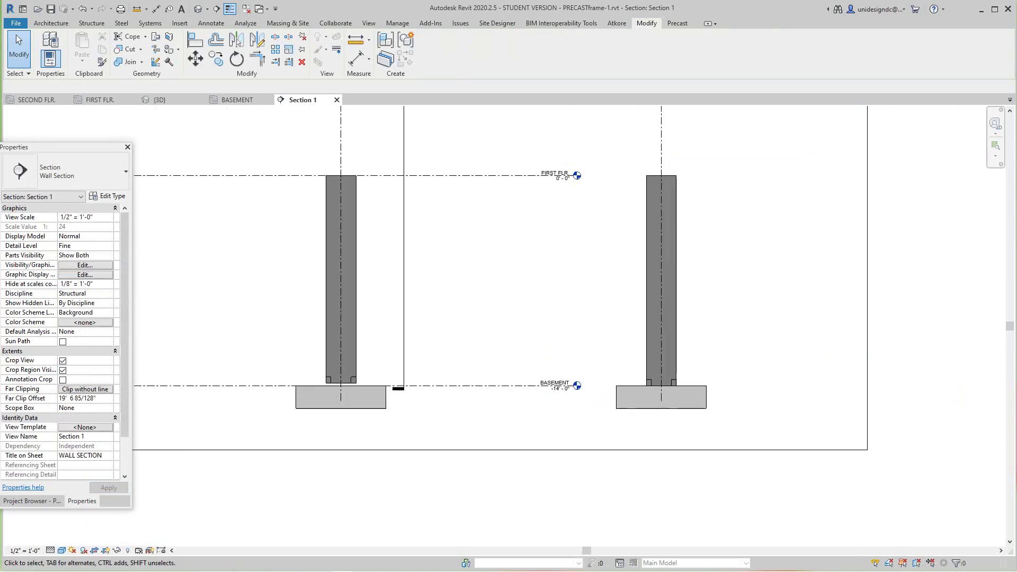
- Set the base offset of the column at grid D-1 to 0' 2" and accept moving its attached footing
scroll(633, 403, up, 1)
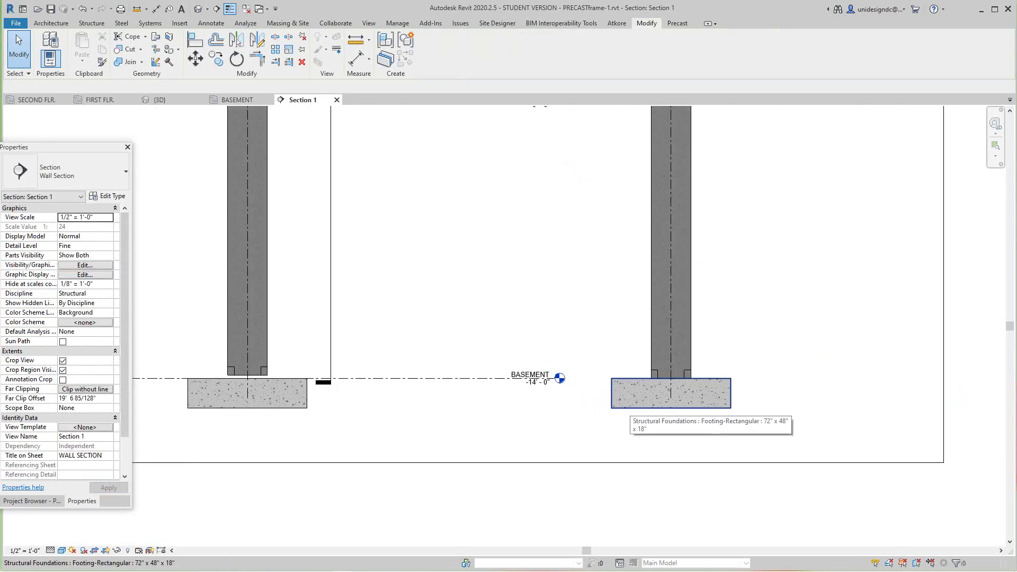
click(633, 402)
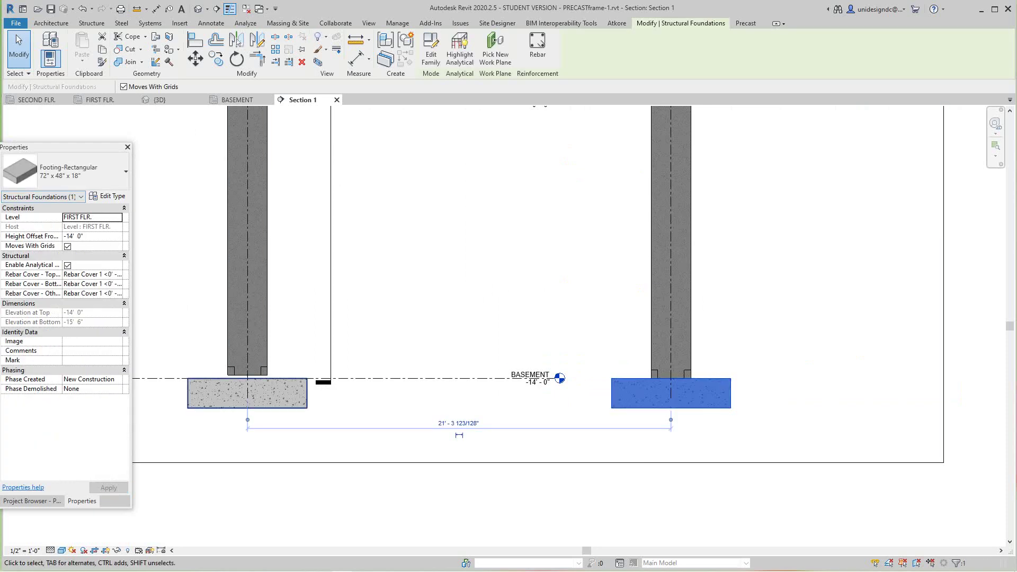
scroll(236, 369, up, 5)
scroll(267, 393, down, 5)
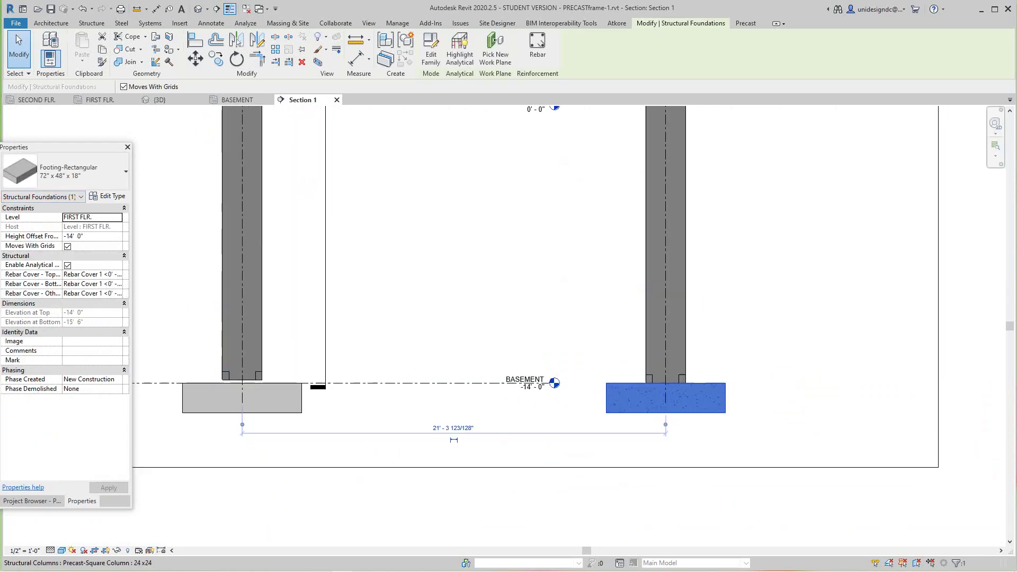
key(Escape)
scroll(587, 404, up, 3)
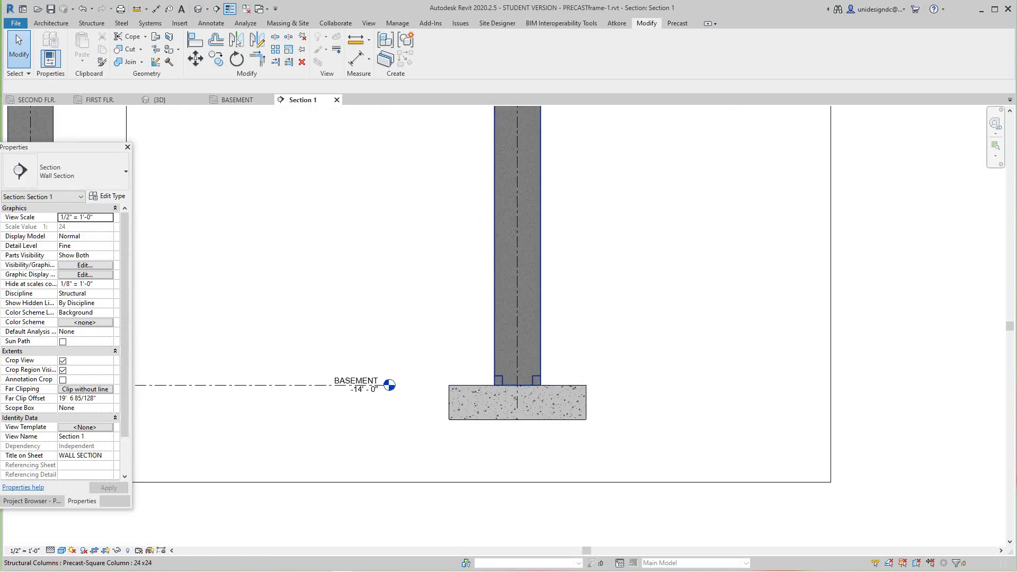
click(535, 302)
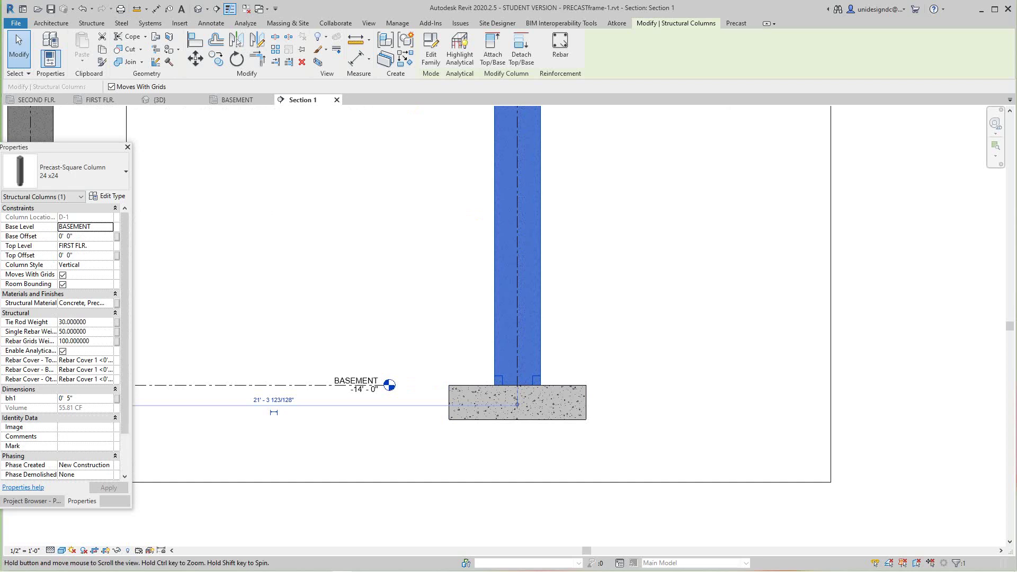
scroll(245, 320, up, 1)
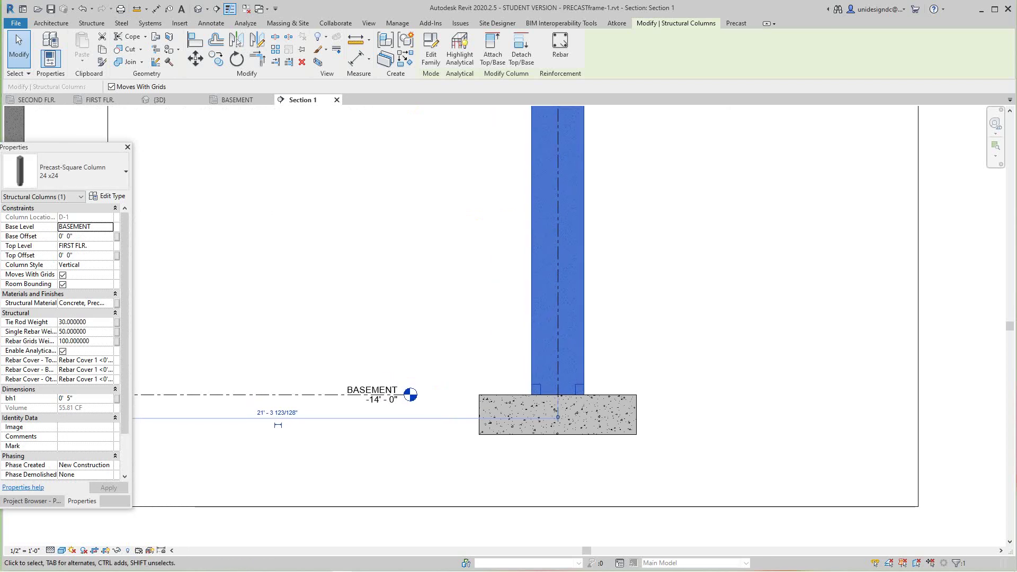
double_click(69, 237)
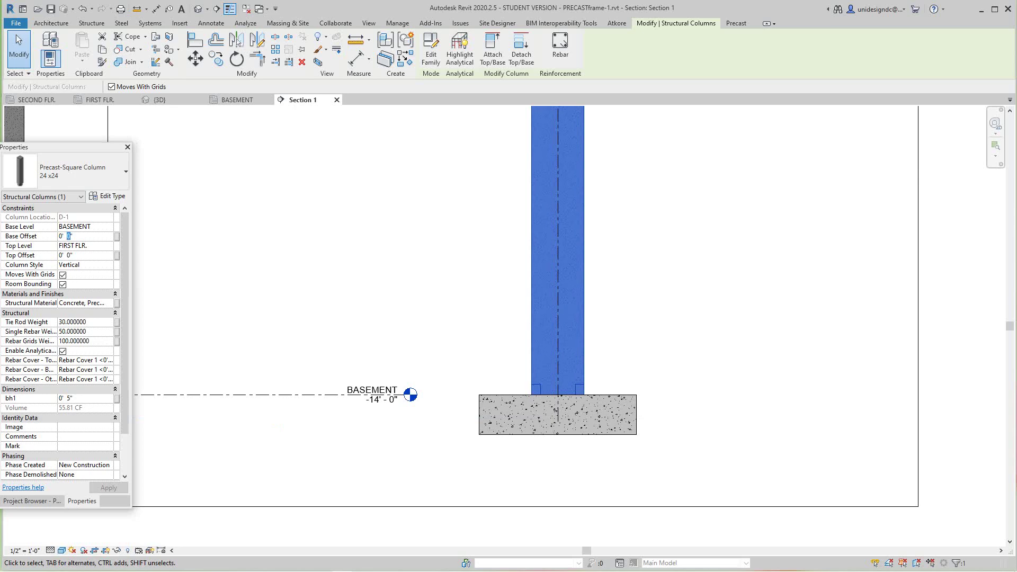
text(2)
key(Return)
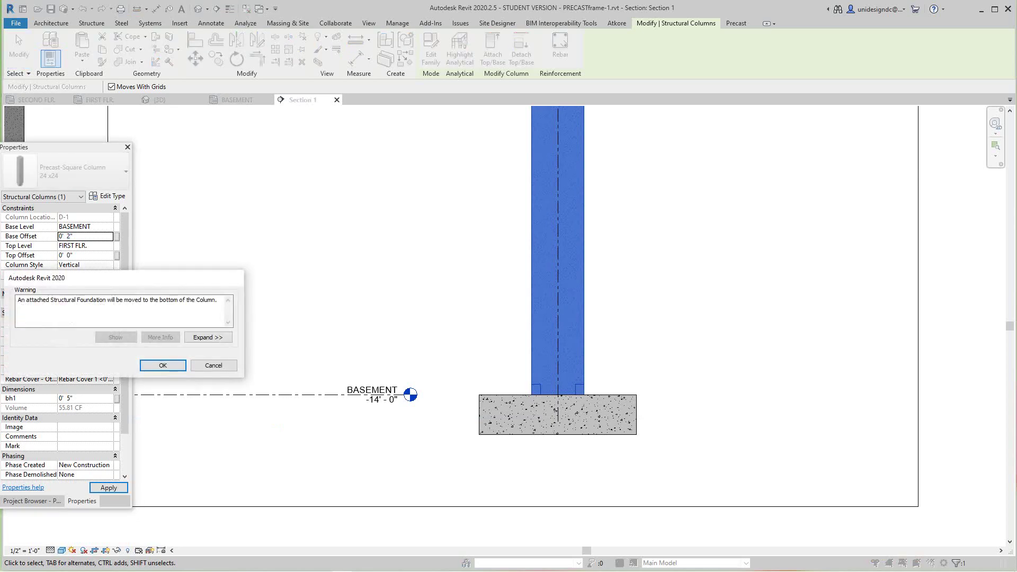
key(Return)
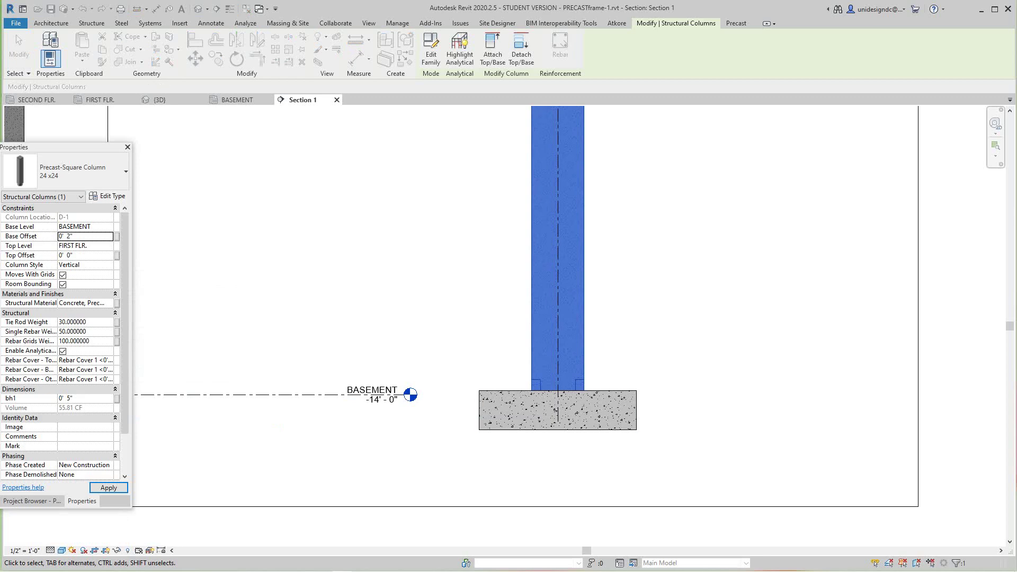
- Set the height offset from level of the footing under the D-1 column to -14' 0"
click(557, 411)
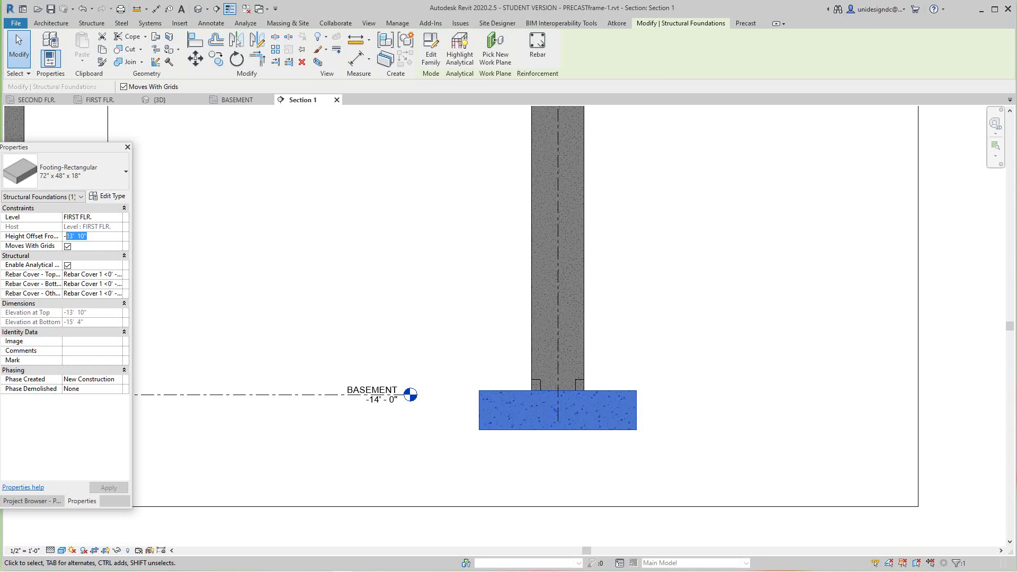
text(14)
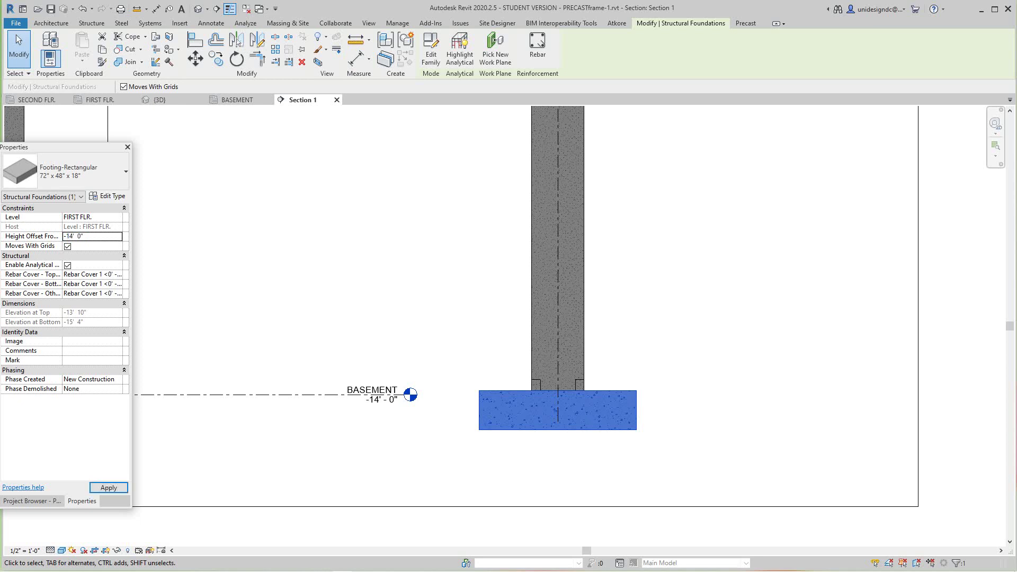
key(Escape)
scroll(295, 301, down, 4)
middle_drag(295, 301, 383, 355)
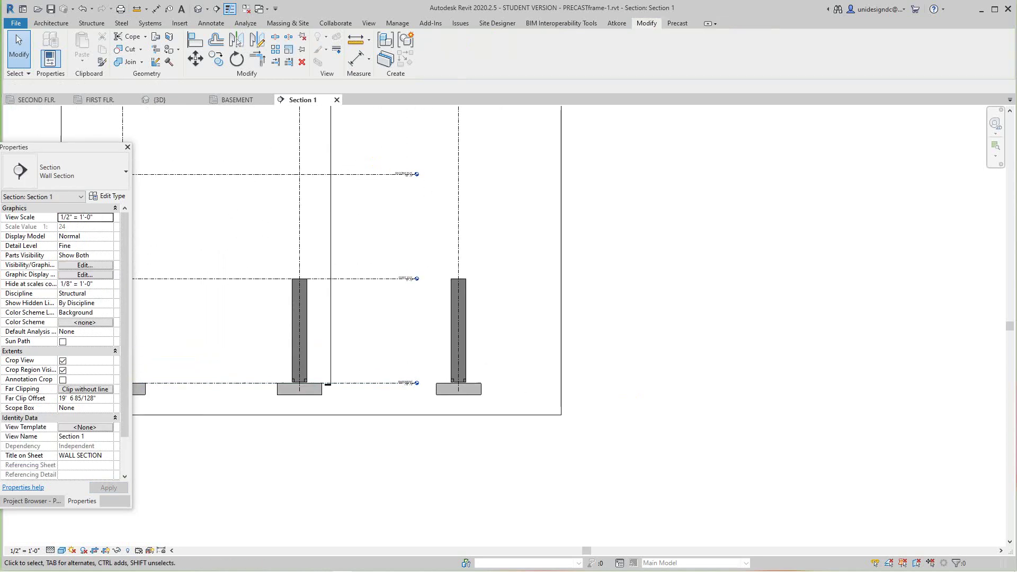
scroll(386, 400, down, 4)
scroll(337, 361, up, 2)
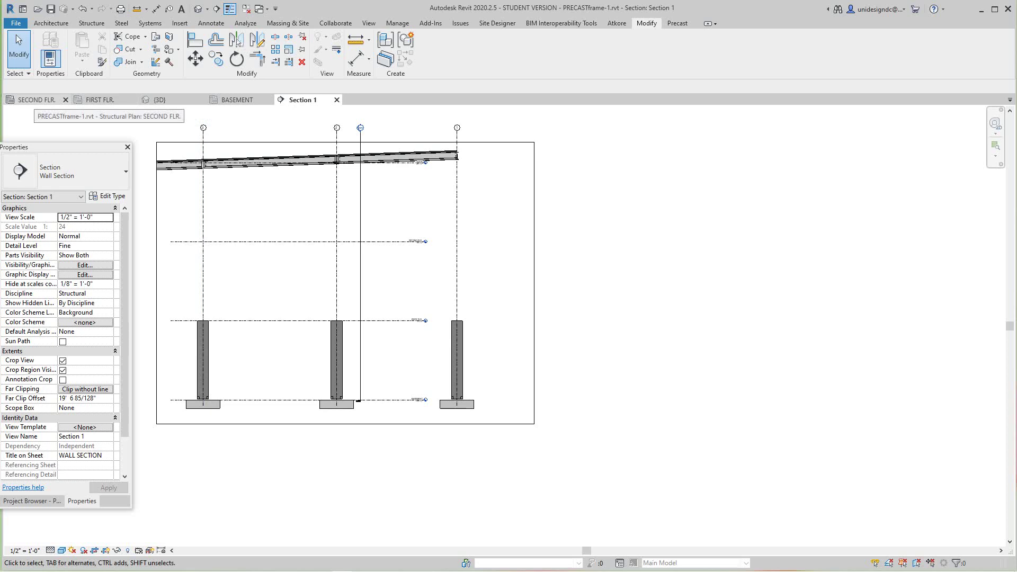
- Open the FIRST FLR. structural plan and examine the column layout and section marks across grids C to G
click(101, 100)
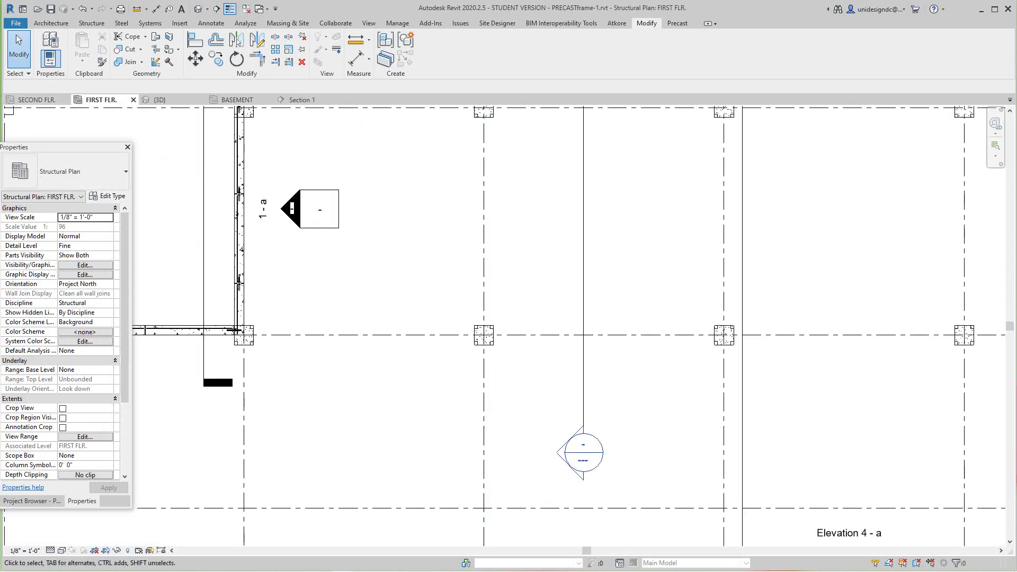
scroll(487, 378, down, 3)
middle_drag(487, 379, 487, 401)
scroll(465, 240, up, 4)
middle_drag(466, 240, 463, 251)
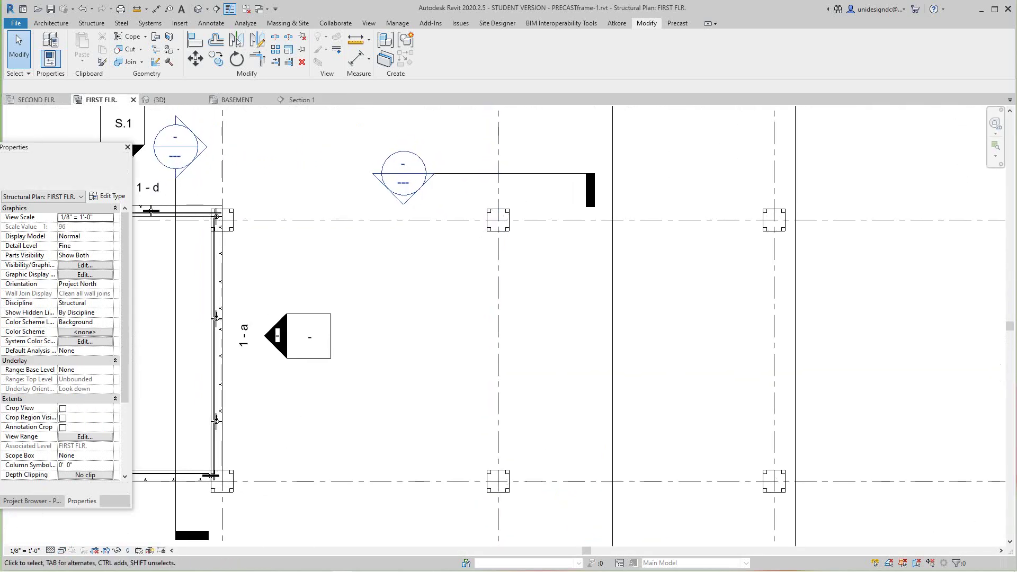
scroll(421, 215, down, 3)
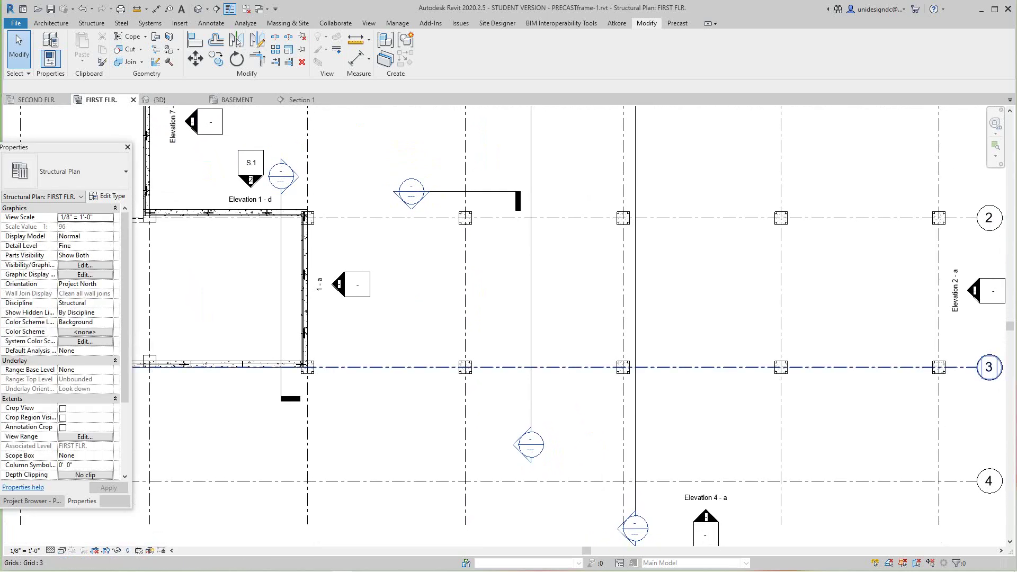
scroll(492, 367, down, 2)
middle_drag(492, 367, 502, 417)
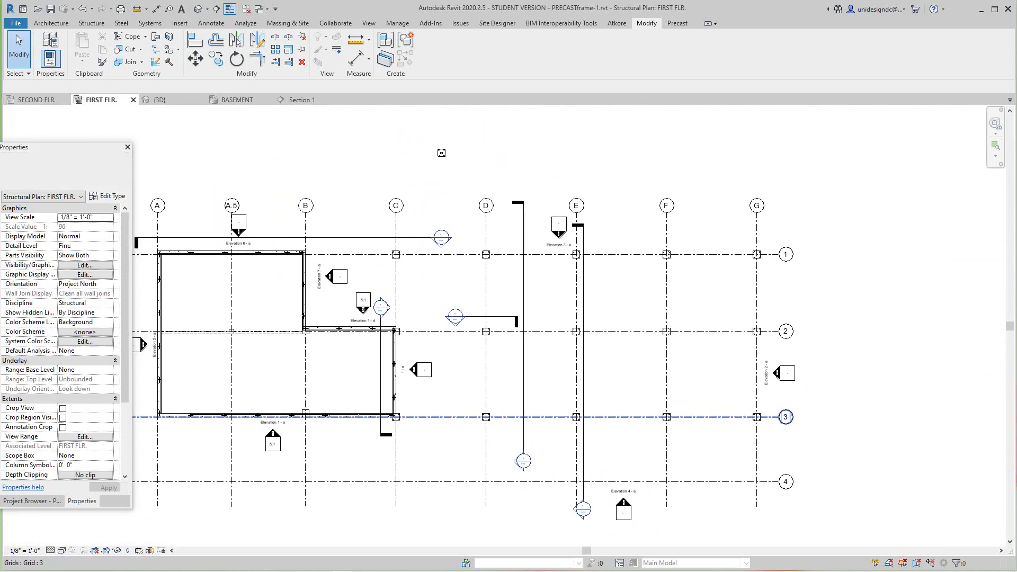
scroll(494, 338, up, 5)
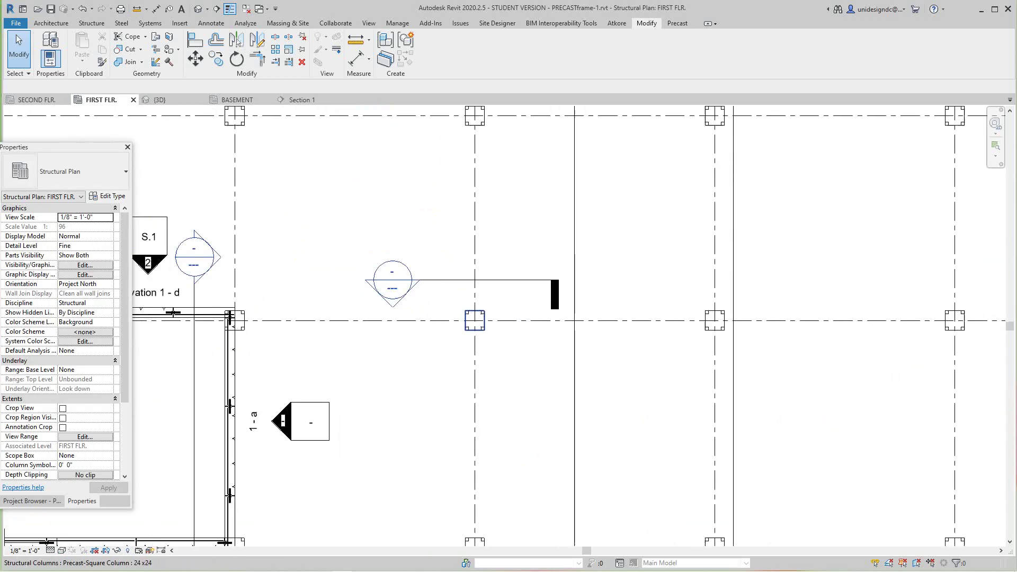
scroll(494, 338, down, 3)
scroll(494, 347, down, 2)
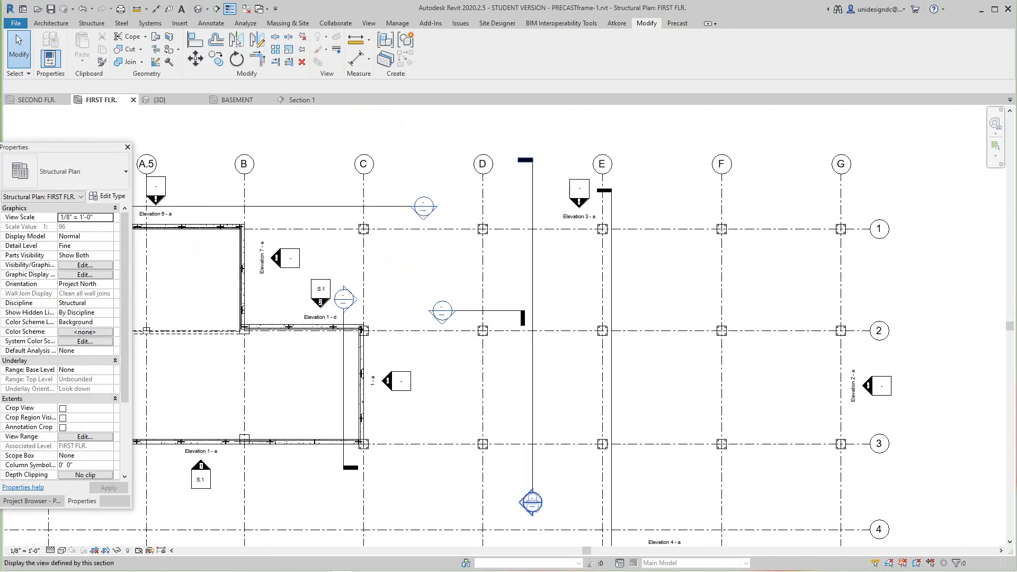
- Open Section 1 from its section mark between grids D and E and examine the columns, footings and levels above
double_click(531, 503)
scroll(292, 377, up, 4)
scroll(291, 377, down, 3)
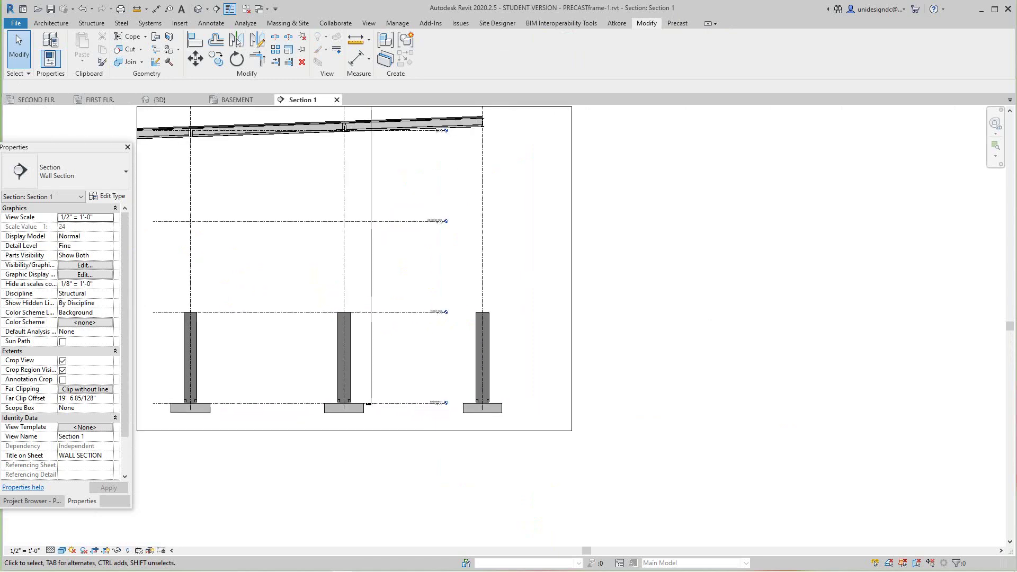
scroll(367, 454, down, 1)
scroll(365, 456, down, 1)
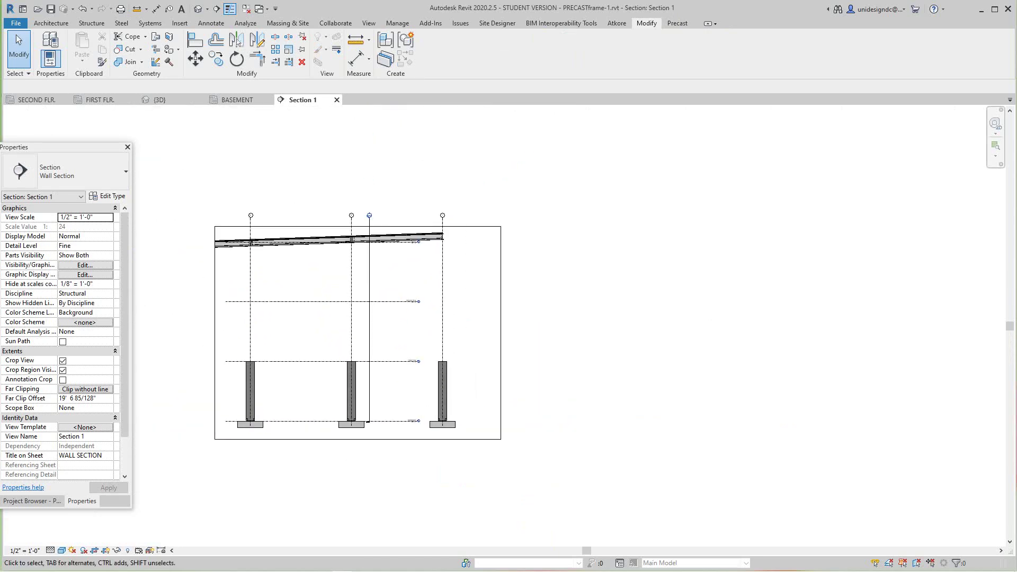
middle_drag(167, 251, 209, 250)
scroll(209, 250, up, 2)
middle_drag(392, 339, 355, 282)
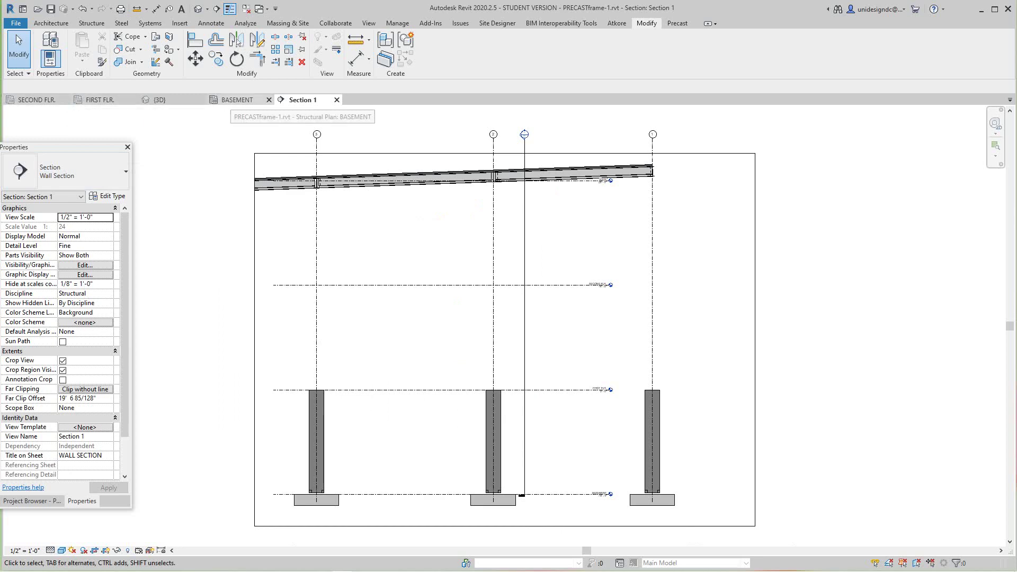
- Open the BASEMENT structural plan and examine the columns and footings across grids C to G
click(237, 100)
middle_drag(596, 292, 549, 521)
scroll(549, 344, up, 3)
scroll(549, 344, down, 5)
scroll(555, 350, down, 4)
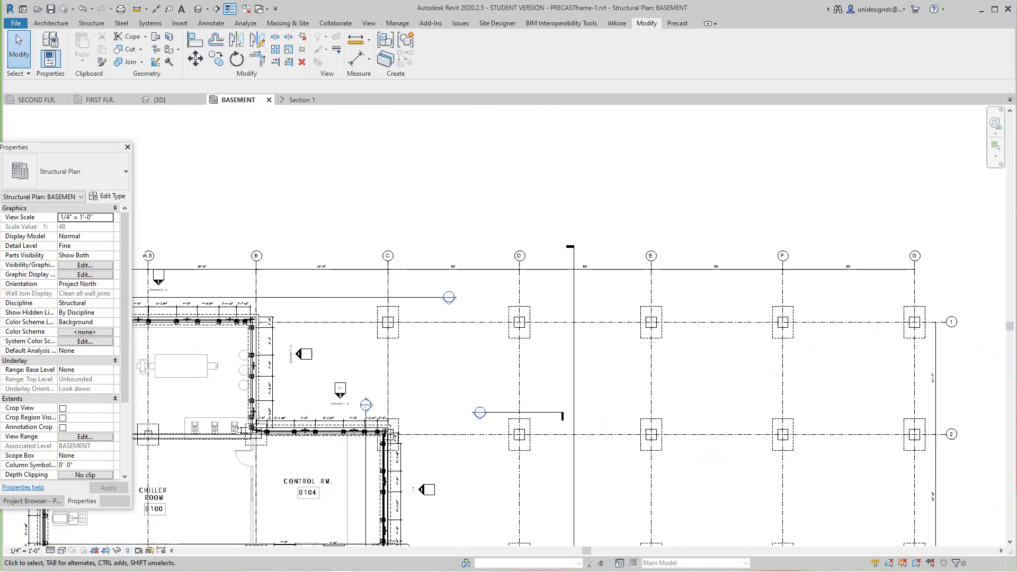
middle_drag(554, 350, 549, 269)
scroll(575, 365, up, 3)
scroll(616, 341, down, 3)
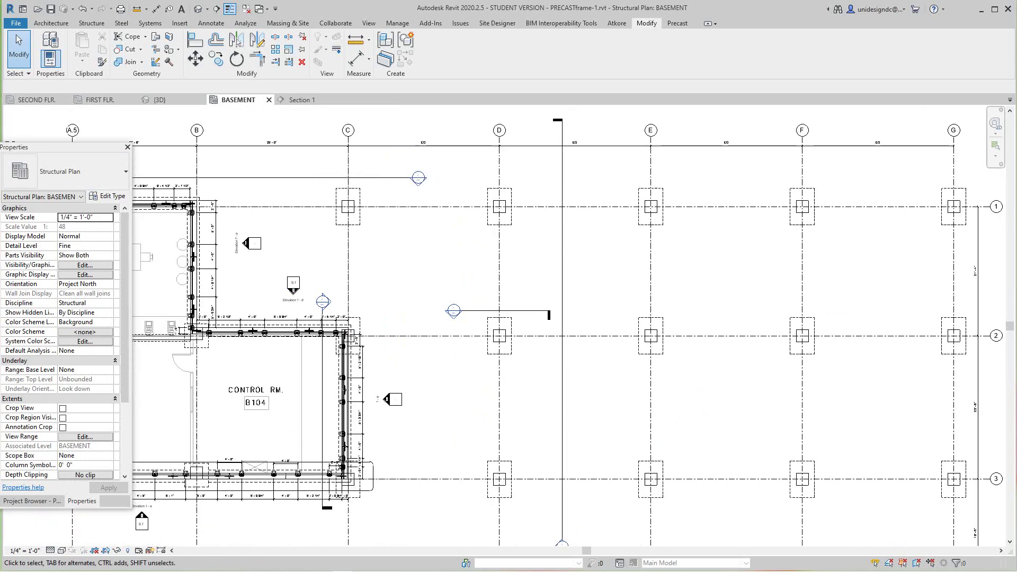
scroll(540, 376, up, 1)
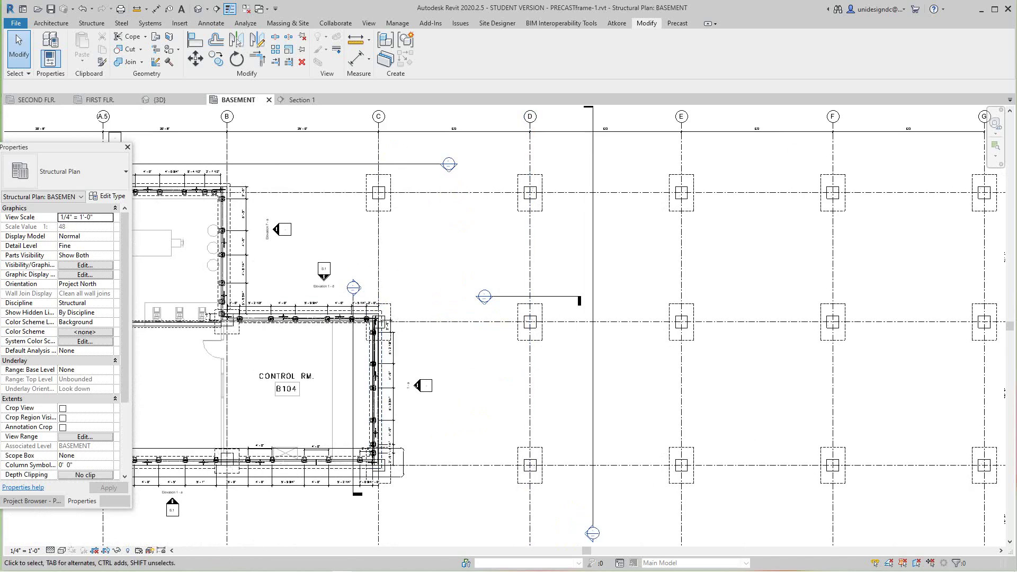
- In the FIRST FLR. structural plan, move the Section 1 line from between grids D and E to between grids E and F
click(32, 501)
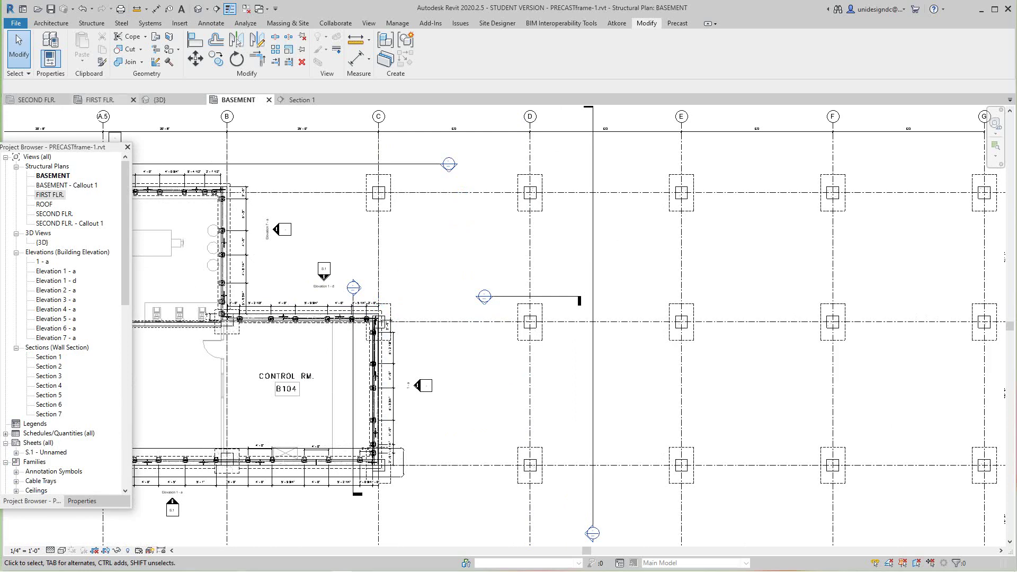
click(123, 99)
scroll(605, 237, up, 1)
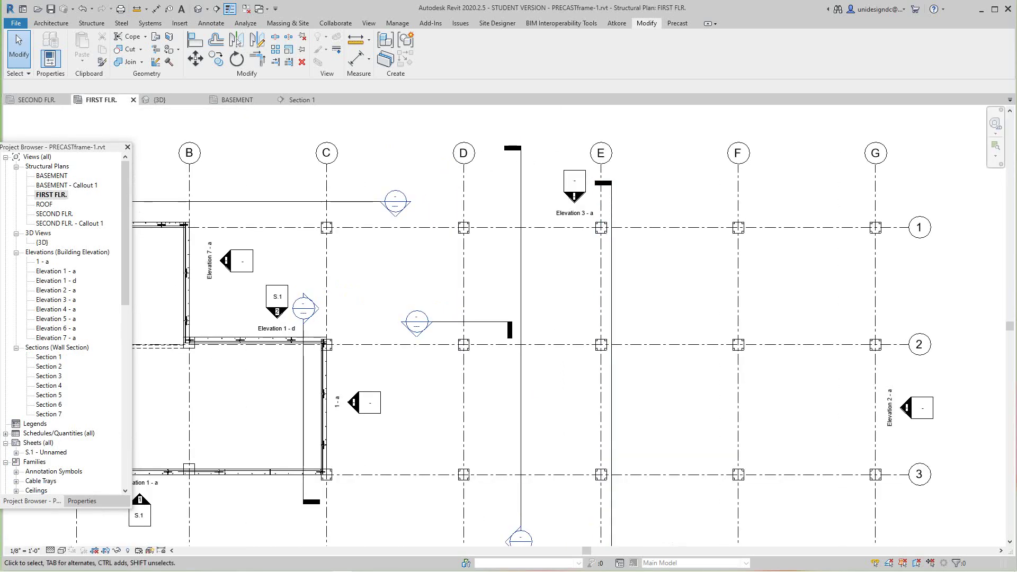
scroll(515, 345, down, 3)
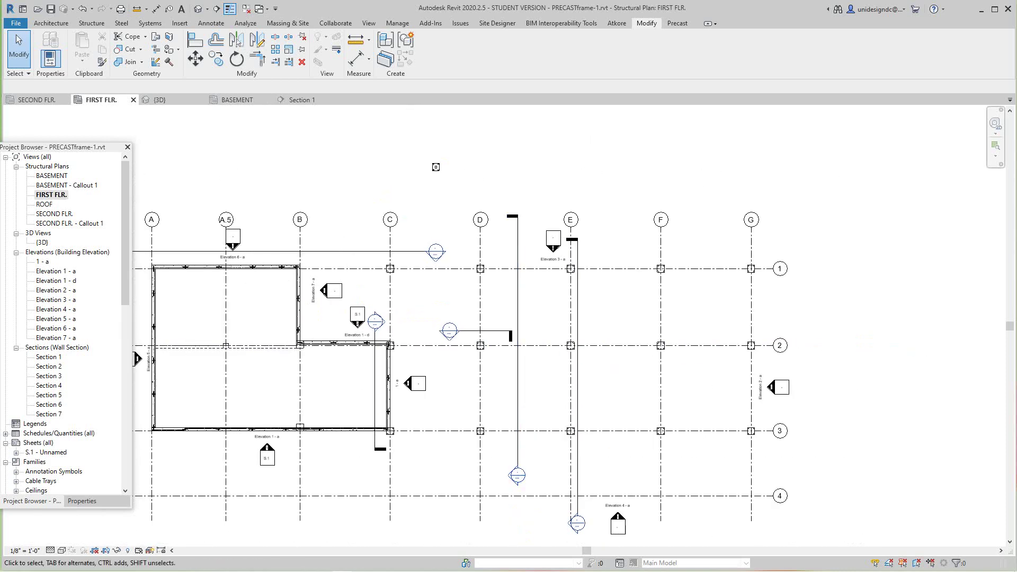
scroll(526, 410, up, 4)
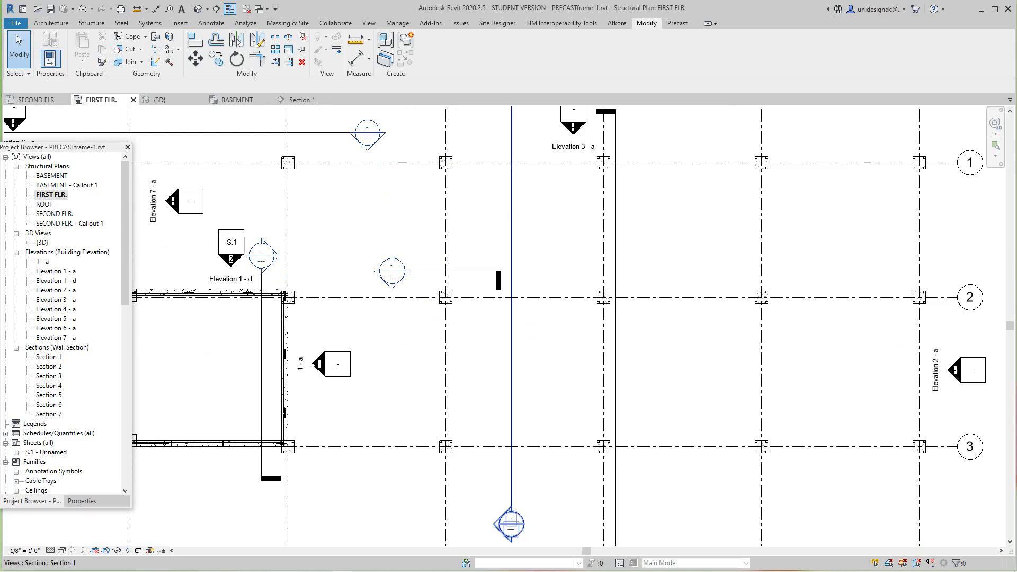
drag(510, 432, 647, 432)
key(Escape)
scroll(654, 427, down, 5)
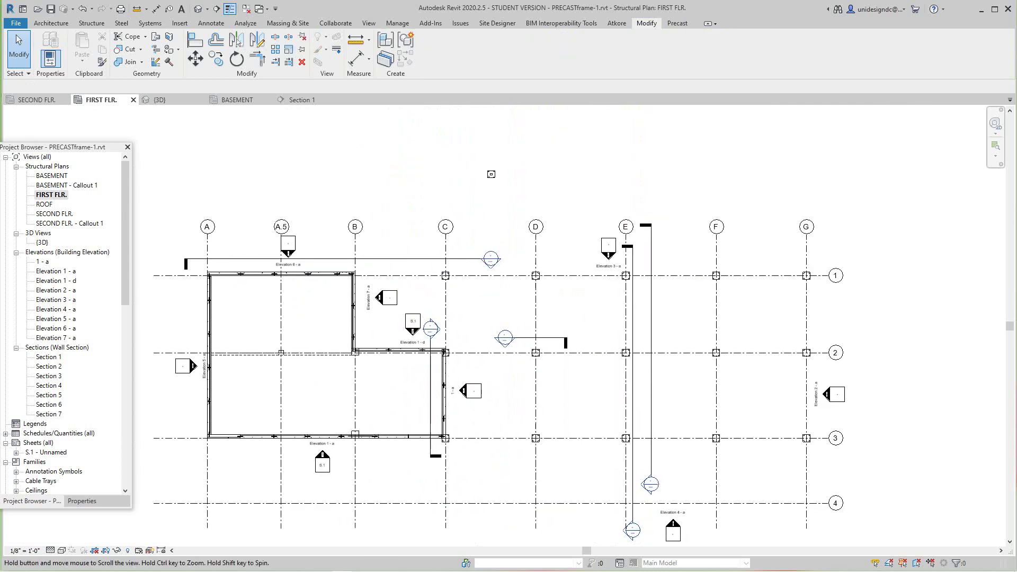
- Open Section 1 from its relocated section mark and bring the column bases and footings along grid E into view
middle_drag(654, 427, 564, 397)
scroll(542, 446, up, 4)
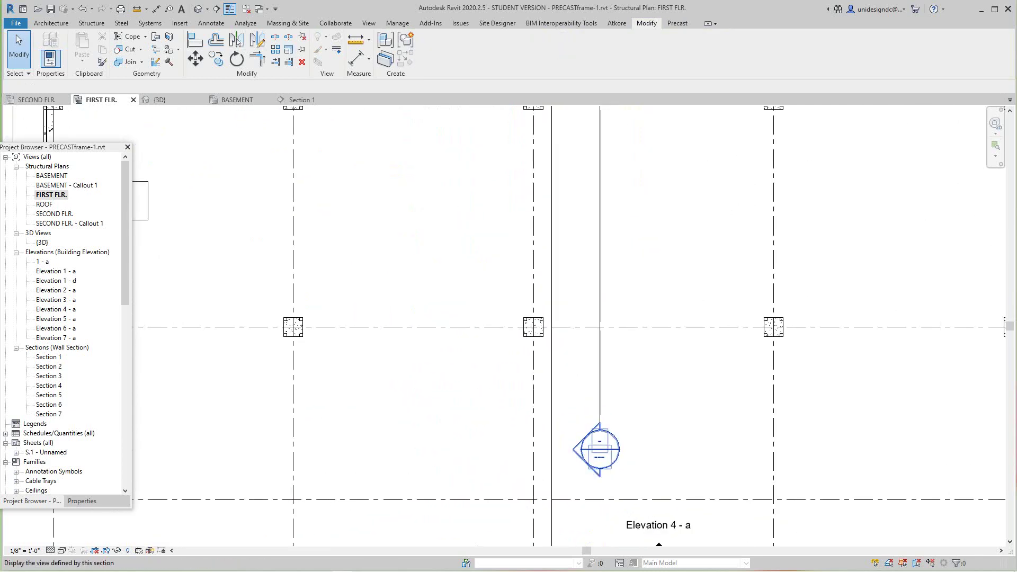
double_click(600, 449)
scroll(525, 489, up, 2)
middle_drag(525, 489, 549, 378)
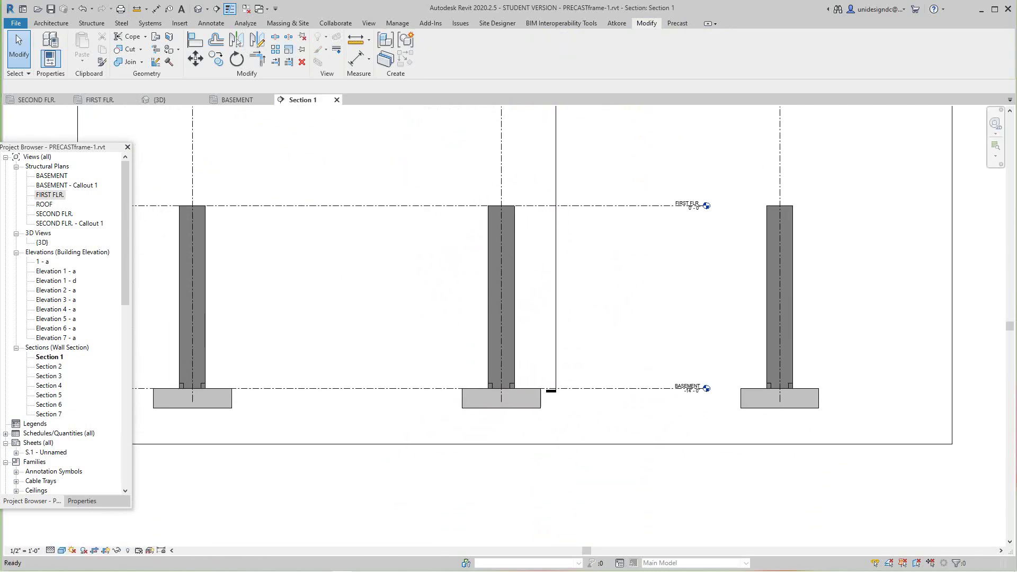
scroll(179, 345, up, 2)
scroll(280, 372, up, 2)
middle_drag(279, 371, 392, 339)
scroll(392, 340, down, 1)
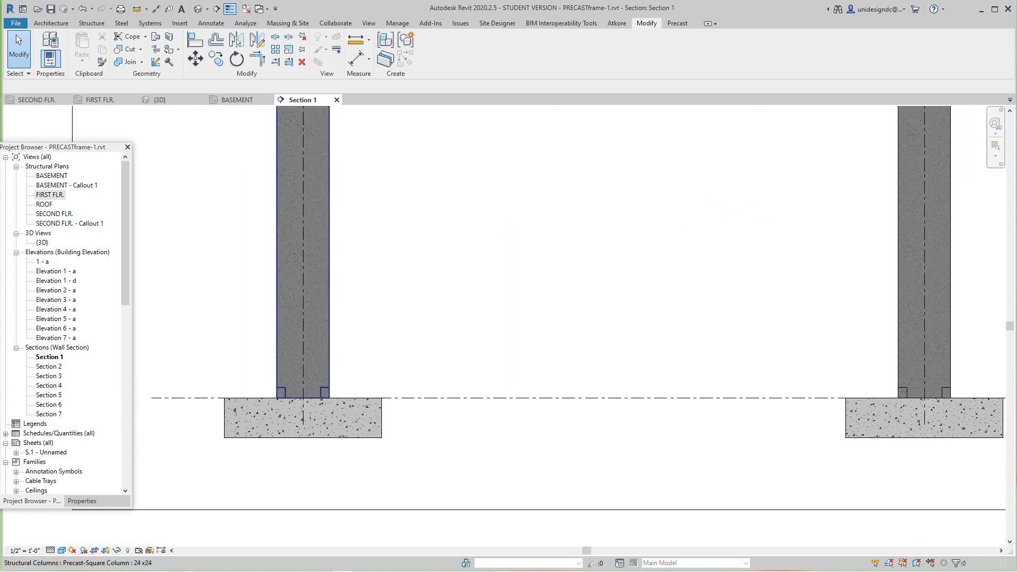
- Set the base offset of the three grid E columns to 0' 2" and accept moving their attached foundations
click(329, 345)
scroll(481, 354, down, 2)
middle_drag(481, 354, 427, 361)
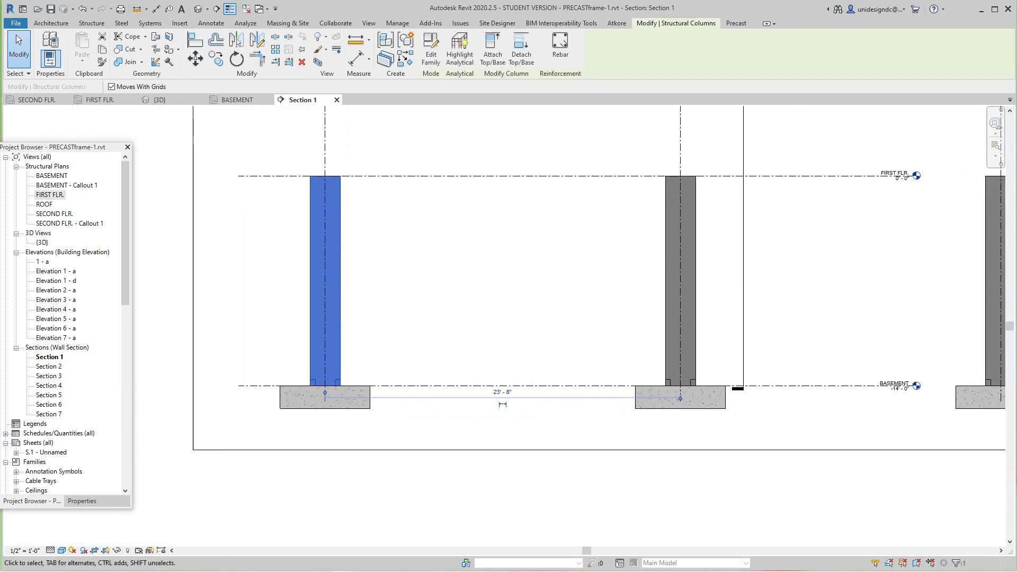
ctrl+click(681, 281)
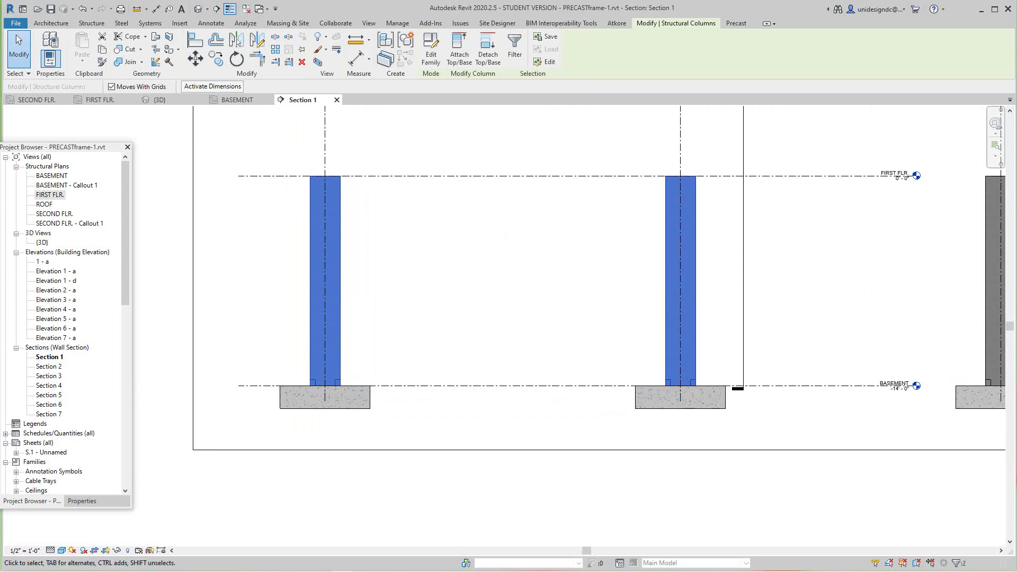
scroll(771, 338, down, 1)
middle_drag(771, 338, 626, 343)
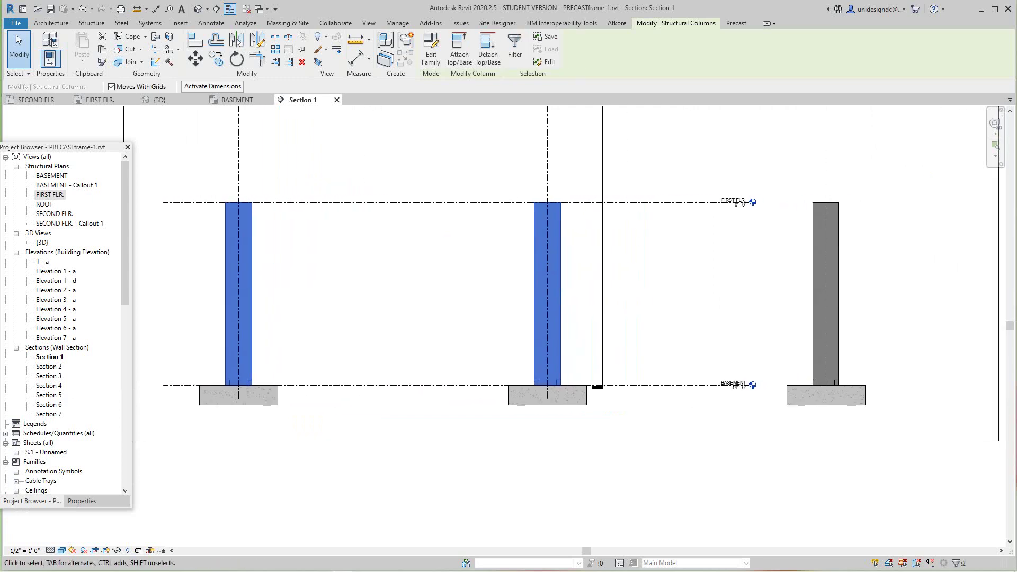
ctrl+click(825, 294)
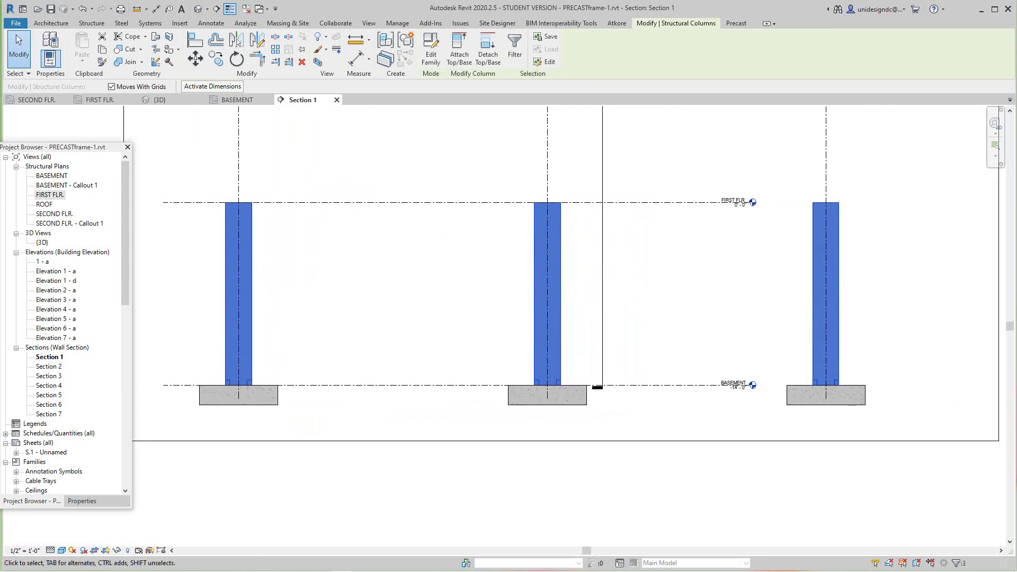
click(82, 501)
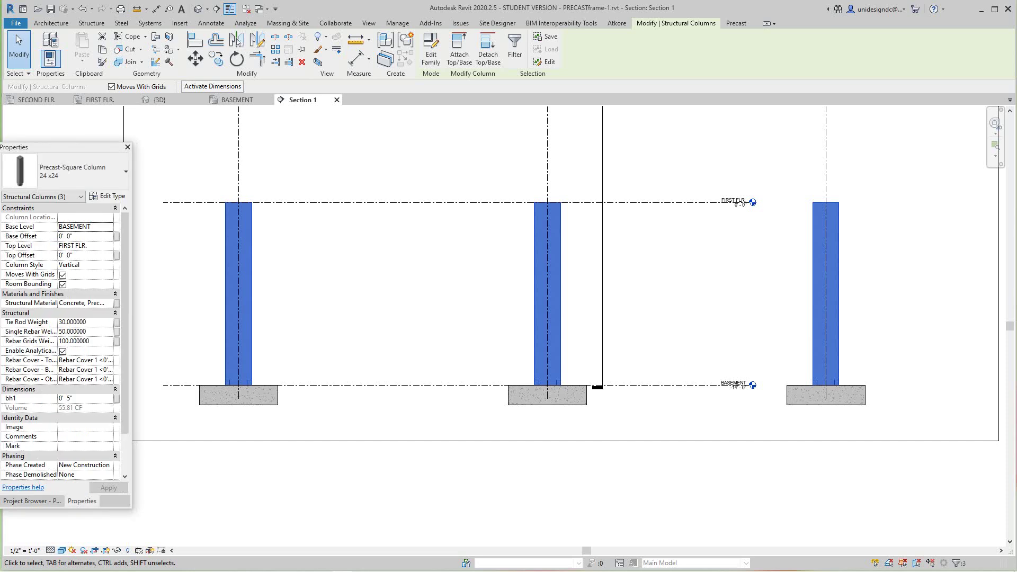
click(68, 237)
text(2)
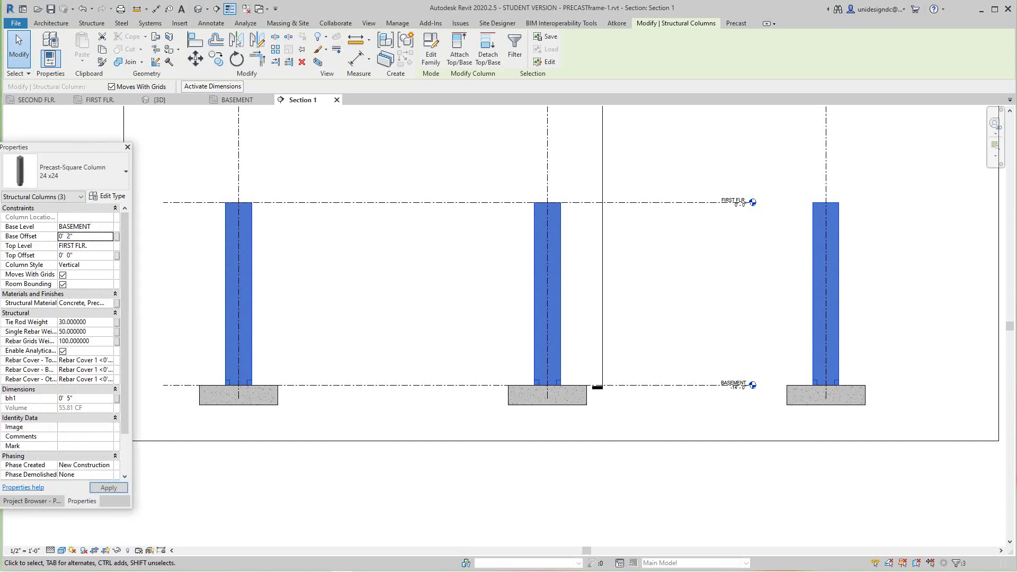
key(Return)
key(Return)
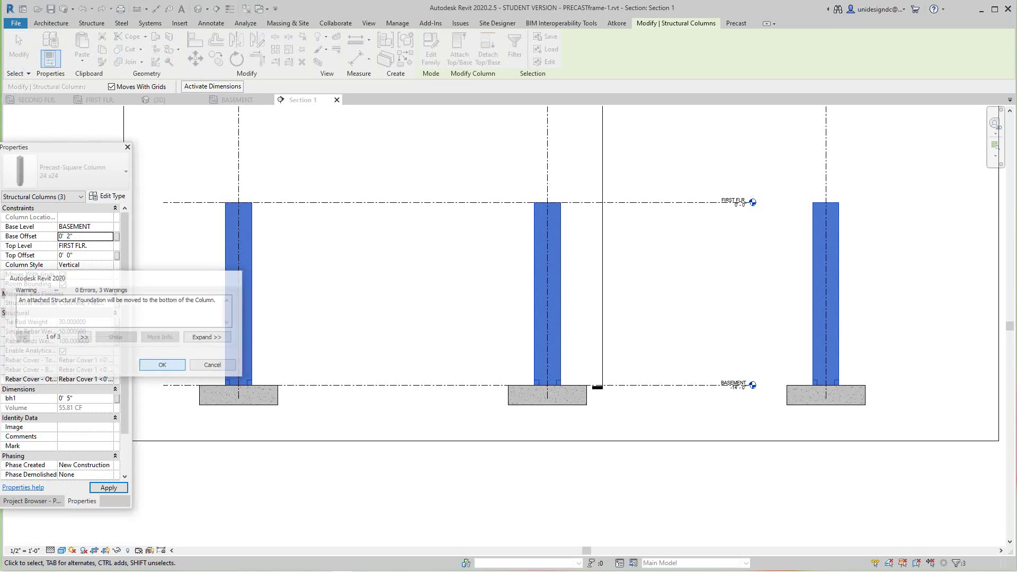
key(Escape)
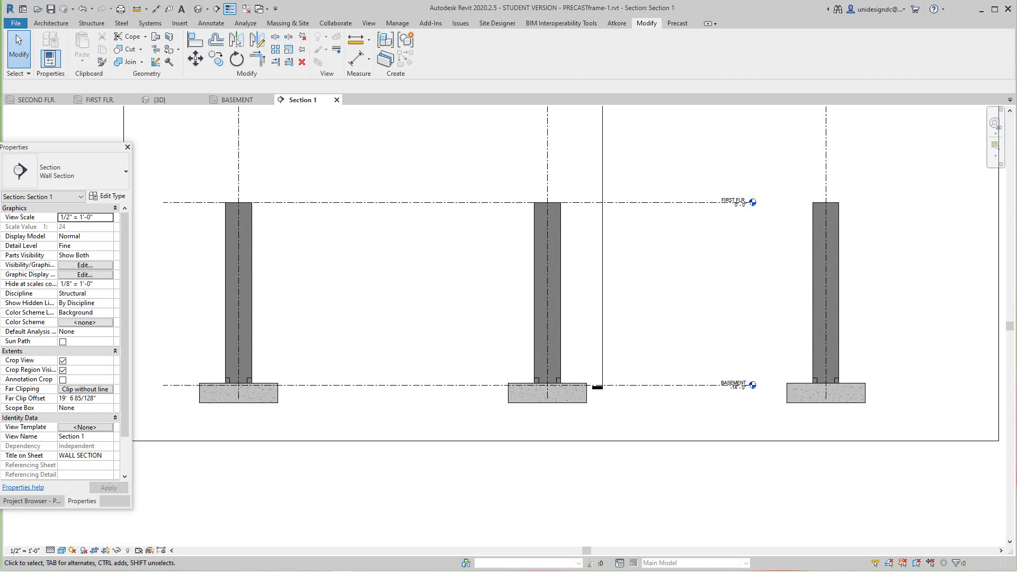
- Set the height offset from level of the three footings under the grid E columns to -14' 0"
click(238, 395)
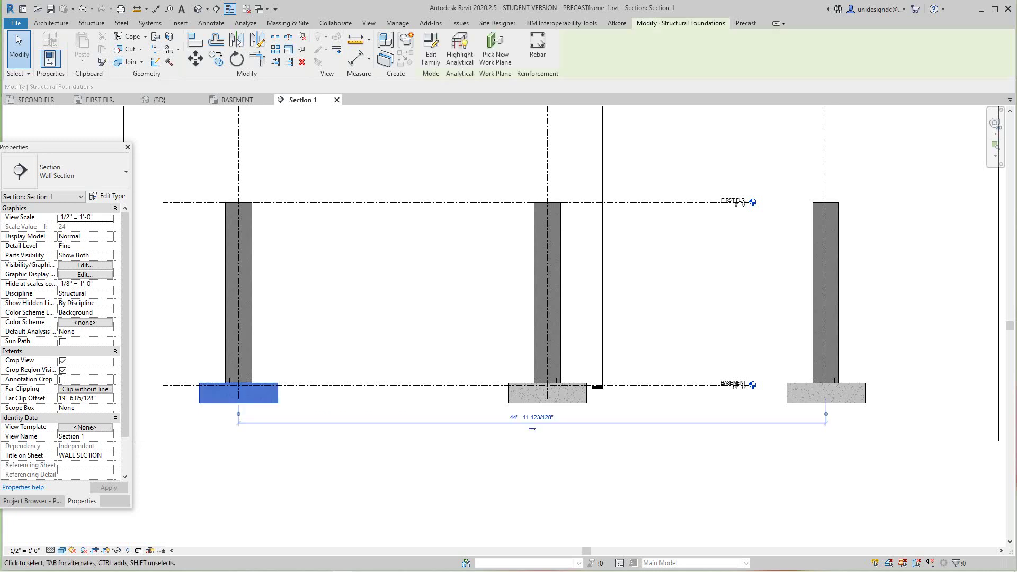
ctrl+click(547, 394)
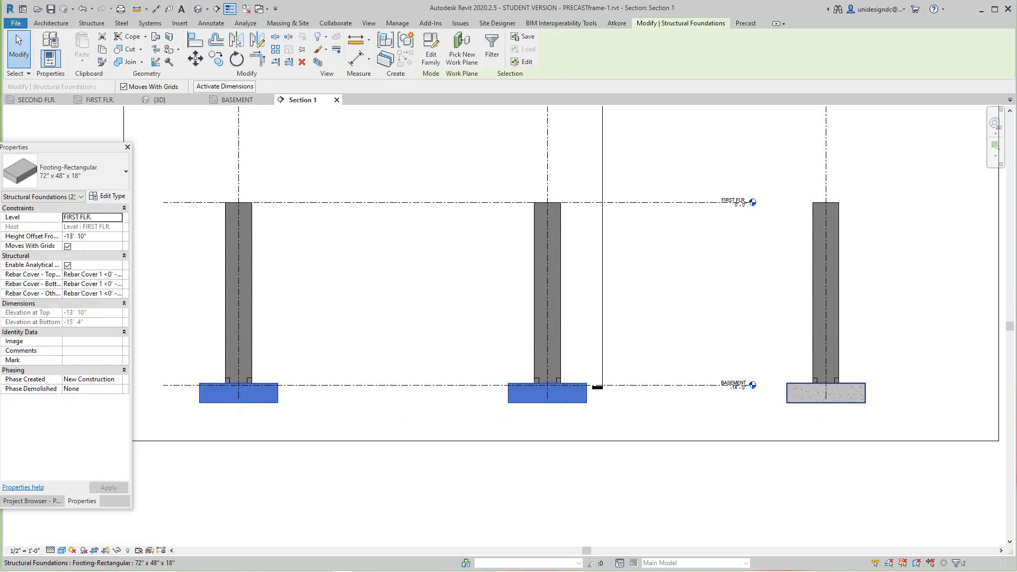
ctrl+click(826, 394)
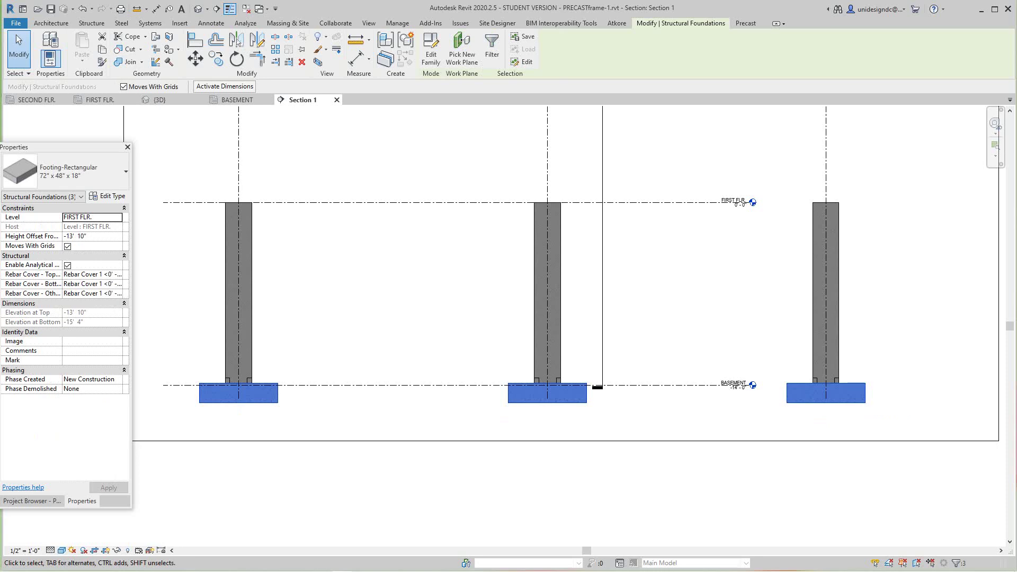
click(87, 236)
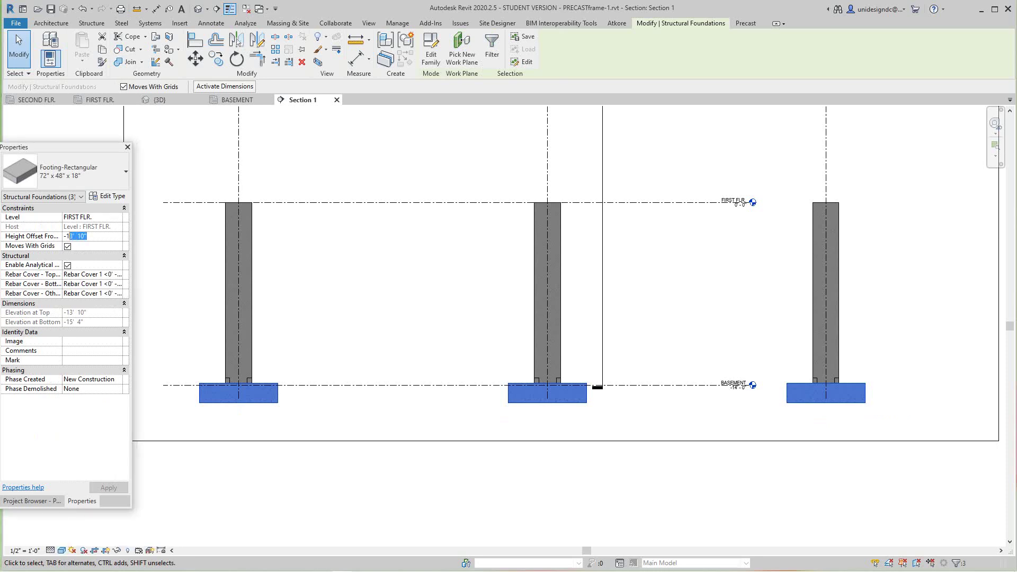
key(Return)
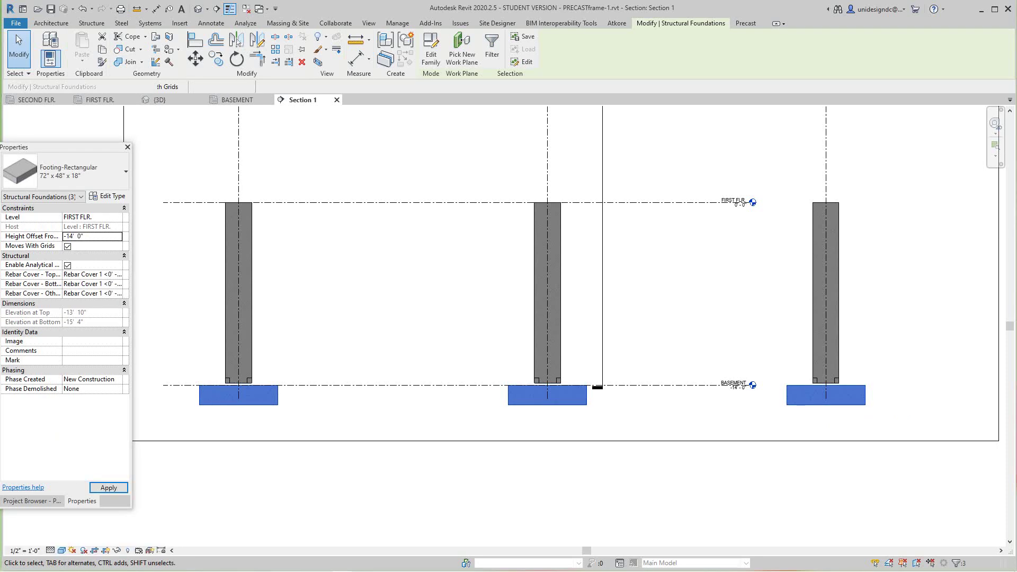
key(Escape)
scroll(384, 510, down, 2)
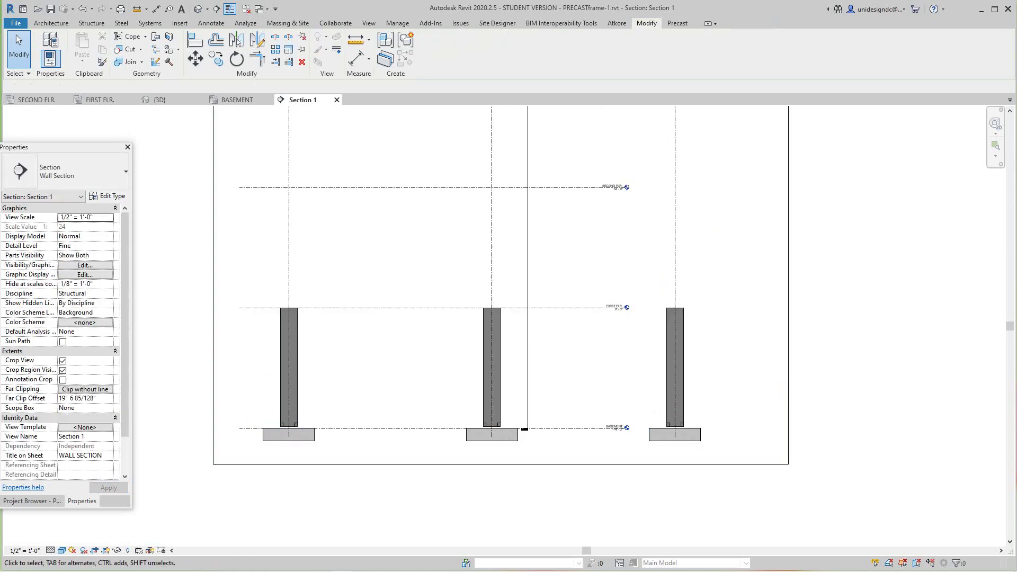
- In the FIRST FLR. structural plan, move the Section 1 line to between grids F and G
click(100, 100)
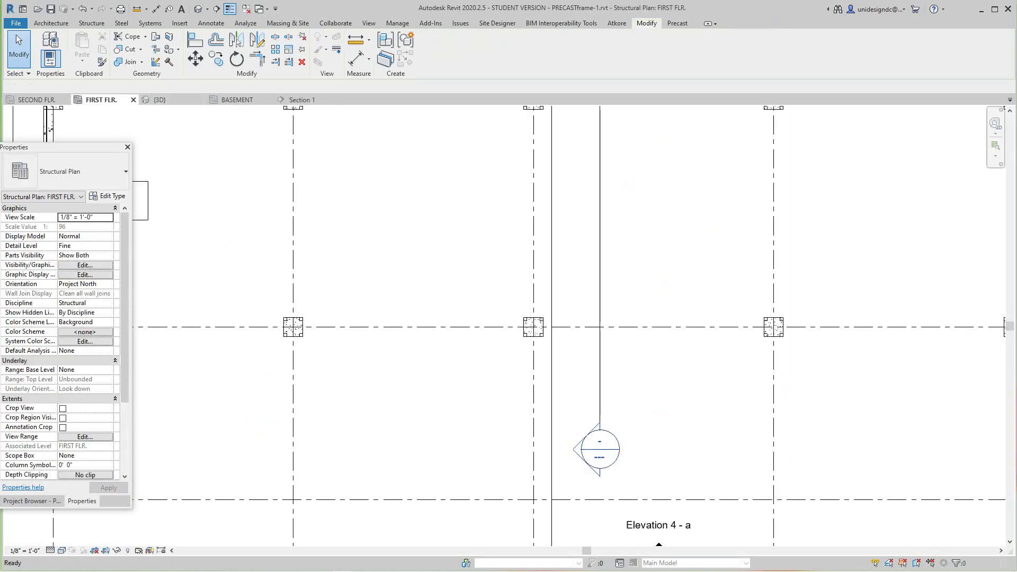
scroll(536, 386, down, 3)
middle_drag(562, 415, 517, 459)
scroll(516, 458, down, 2)
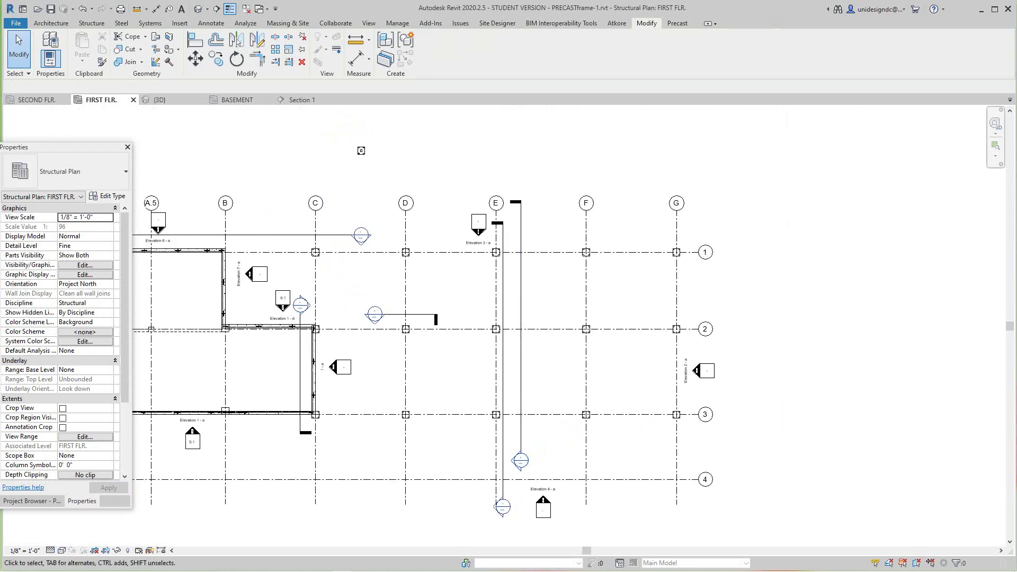
click(520, 384)
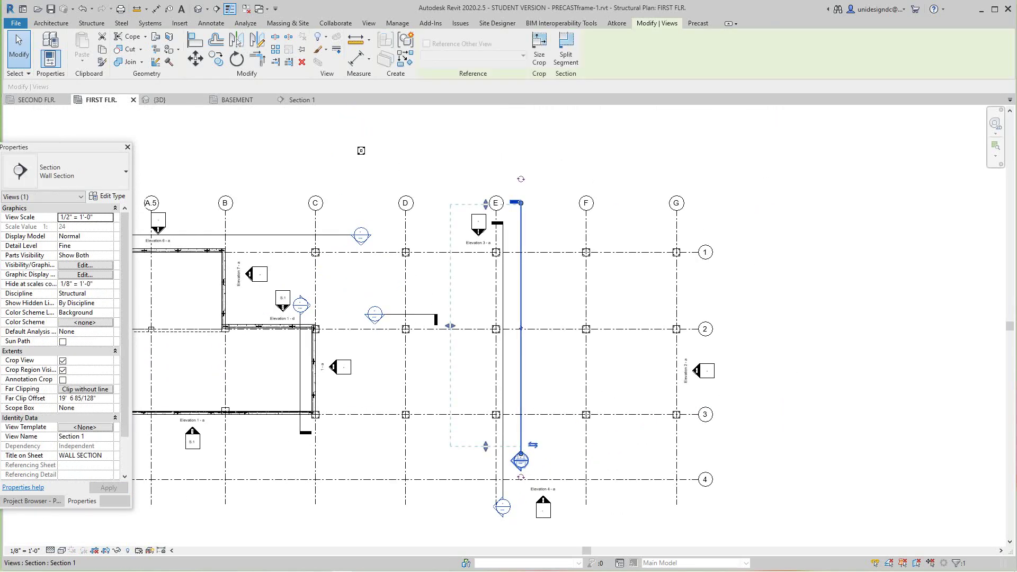
drag(521, 385, 619, 384)
key(Escape)
scroll(620, 480, up, 4)
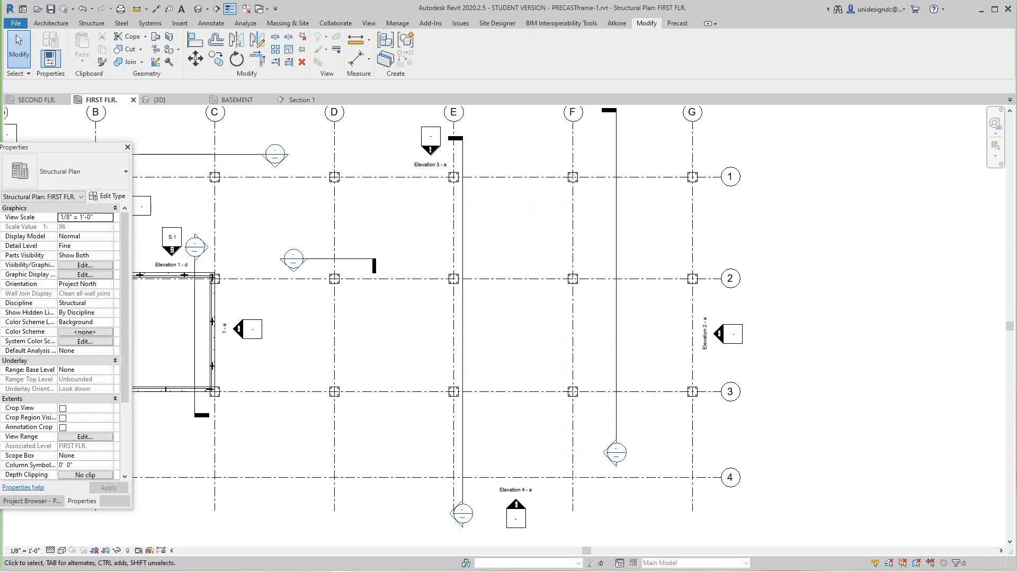
- In Section 1, set the base offset of the three grid F columns to 0' 2" and accept moving their attached foundations
double_click(619, 442)
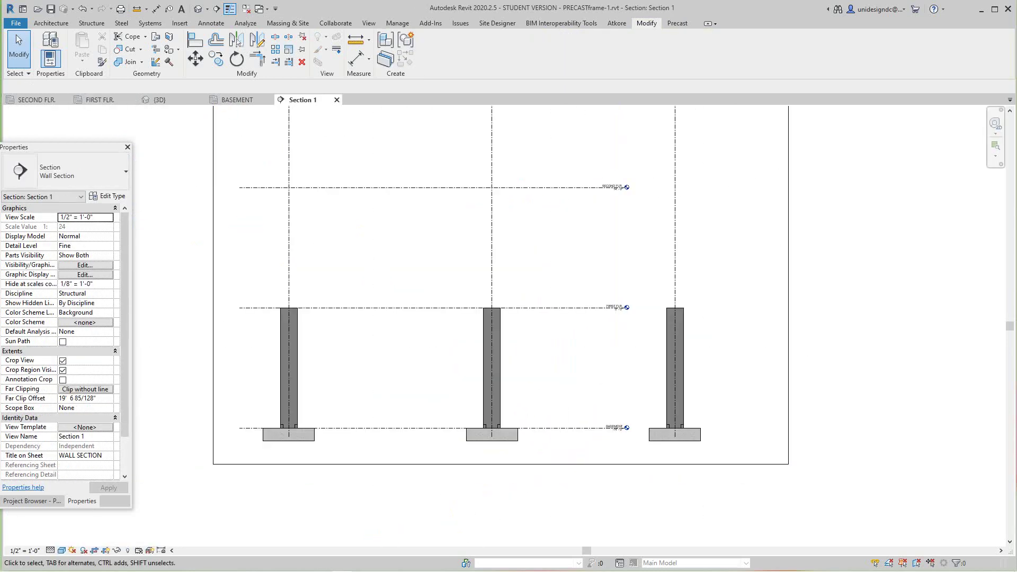
scroll(340, 409, up, 3)
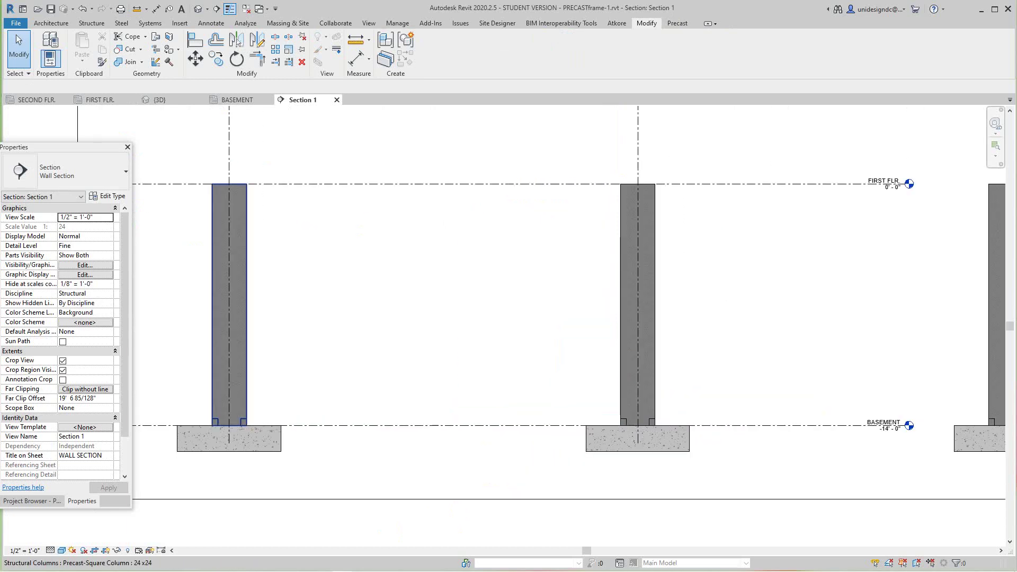
click(229, 305)
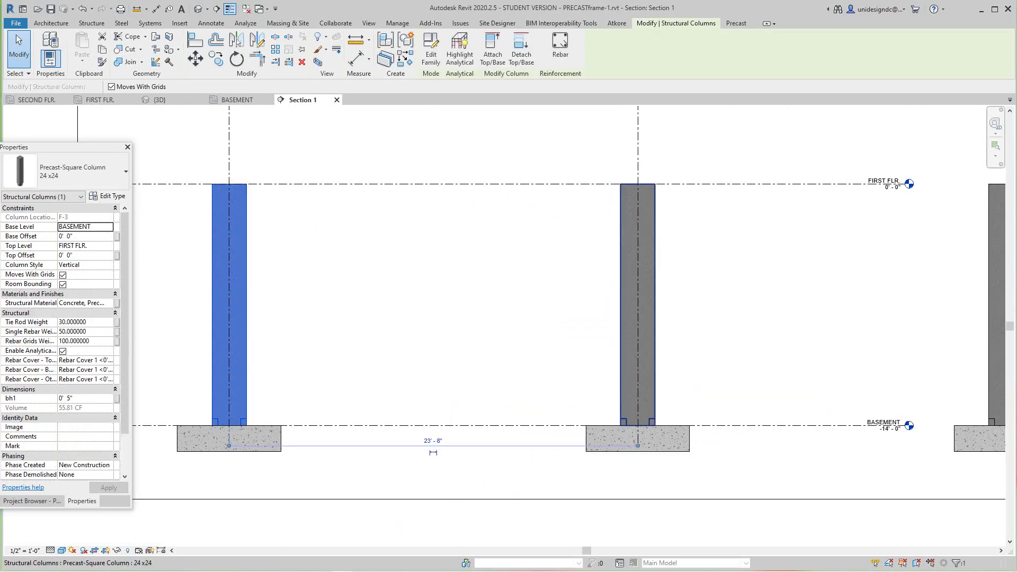
ctrl+click(637, 305)
ctrl+click(997, 305)
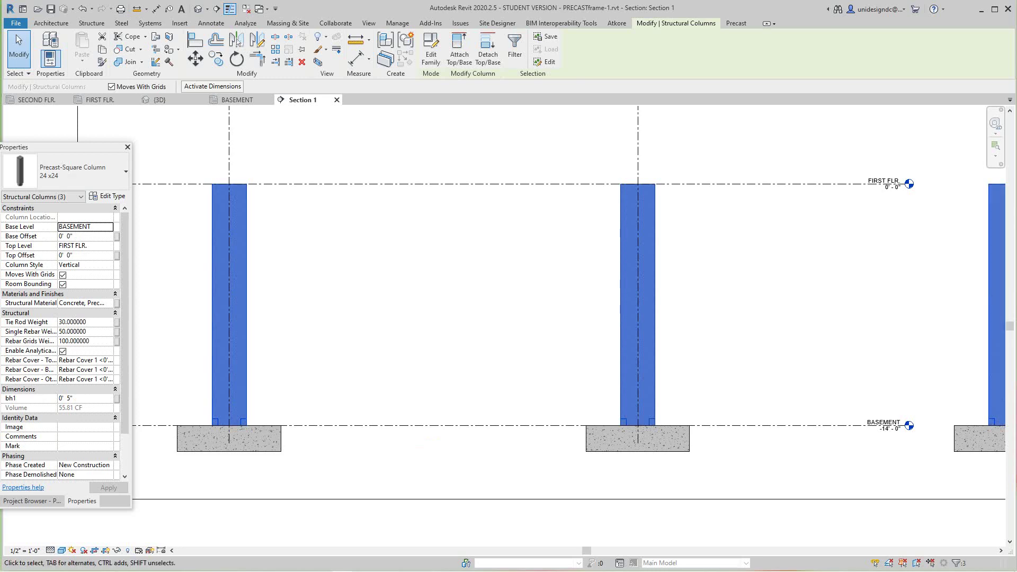
click(70, 236)
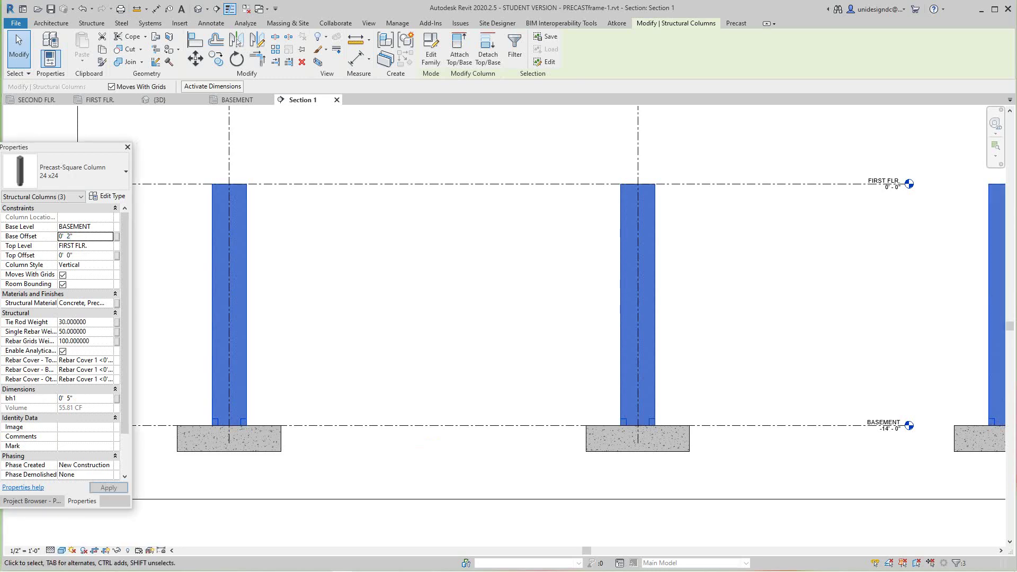
key(Return)
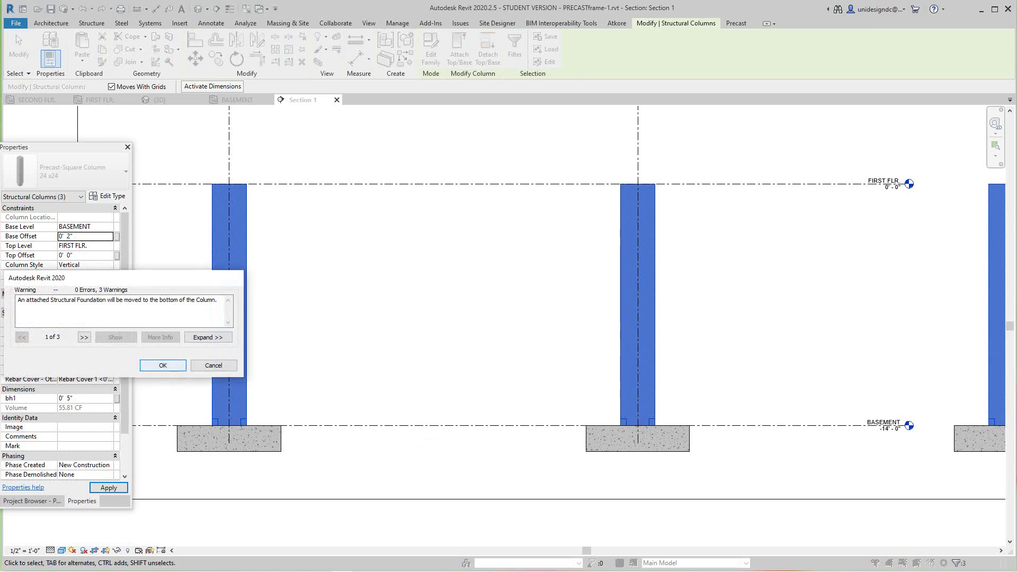
click(163, 365)
- Try to change the height offset from level of the three footings under the grid F columns
click(229, 435)
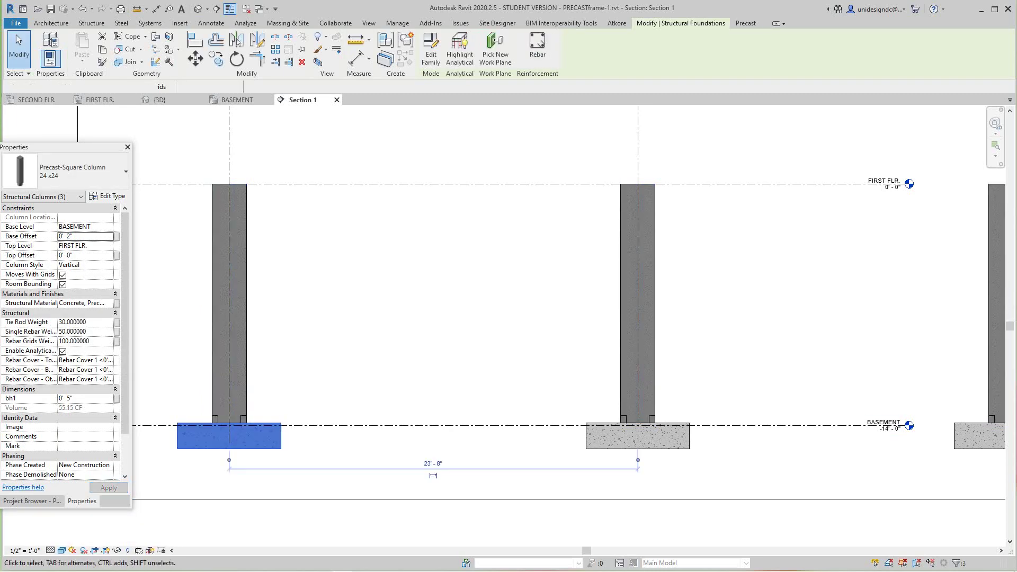
ctrl+click(638, 436)
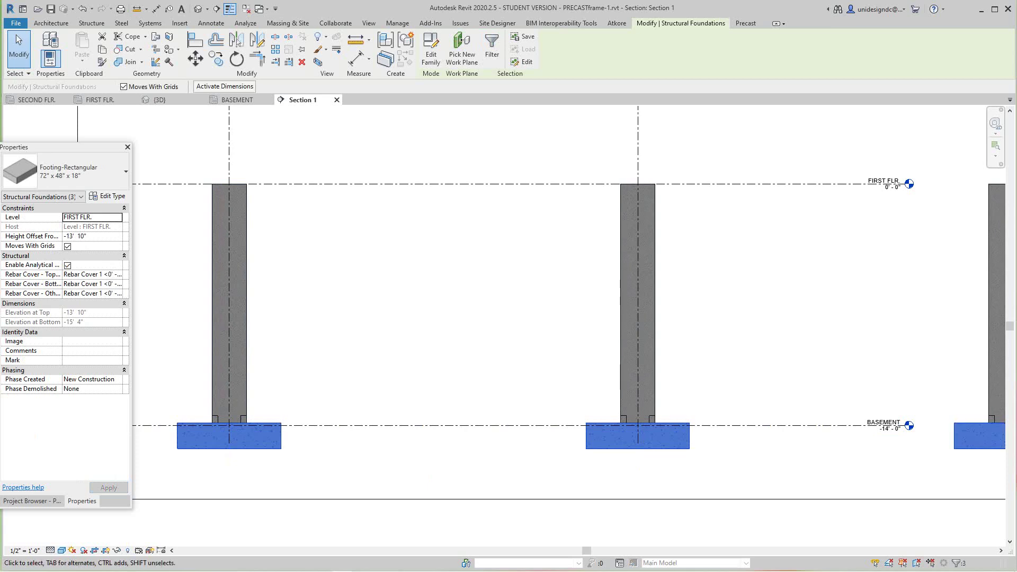
click(87, 236)
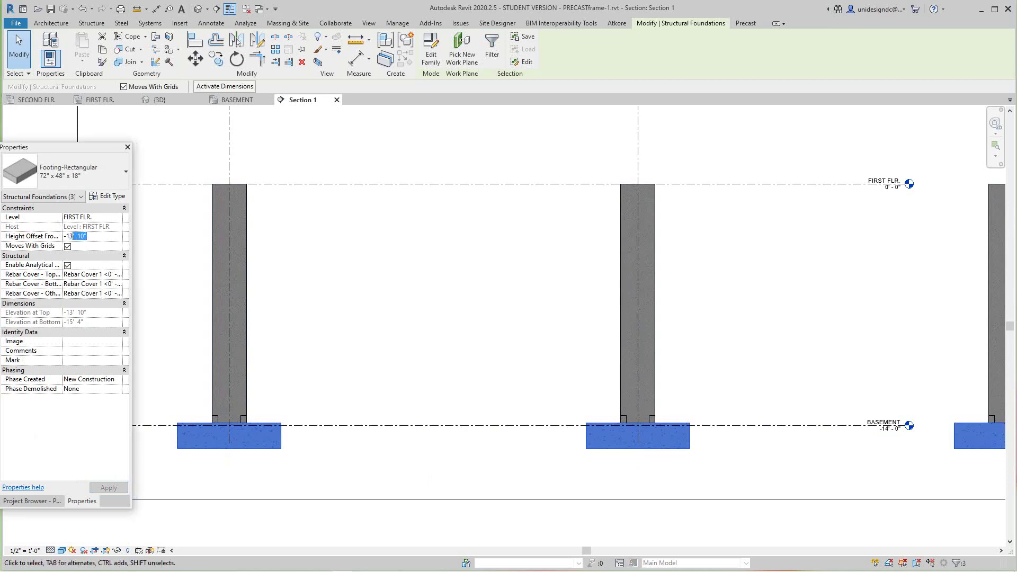
key(Return)
key(Escape)
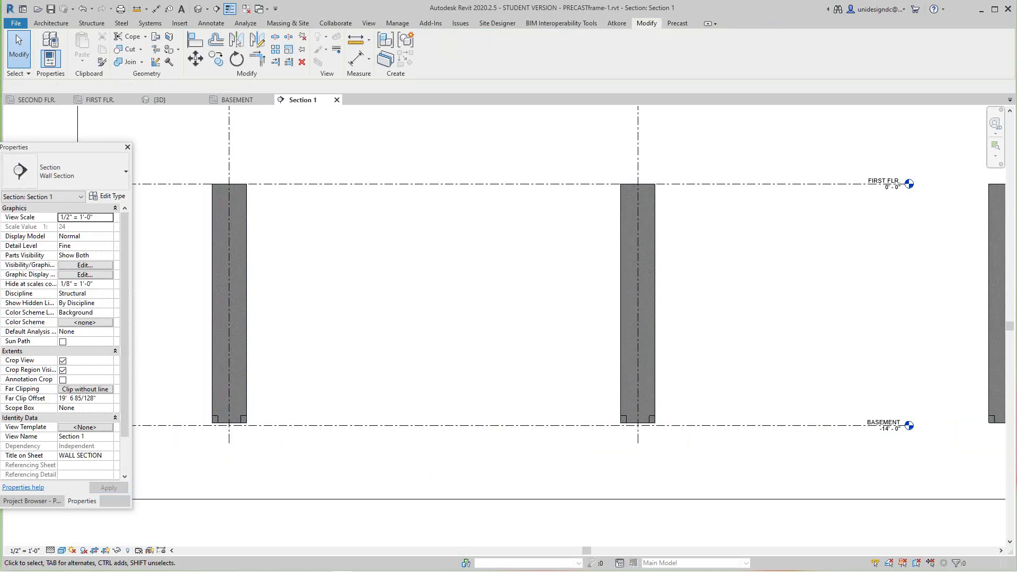
- Extend the lower edge of the Section 1 crop region, and undo both the extension and the footing offset change
scroll(538, 265, down, 3)
middle_drag(548, 441, 549, 446)
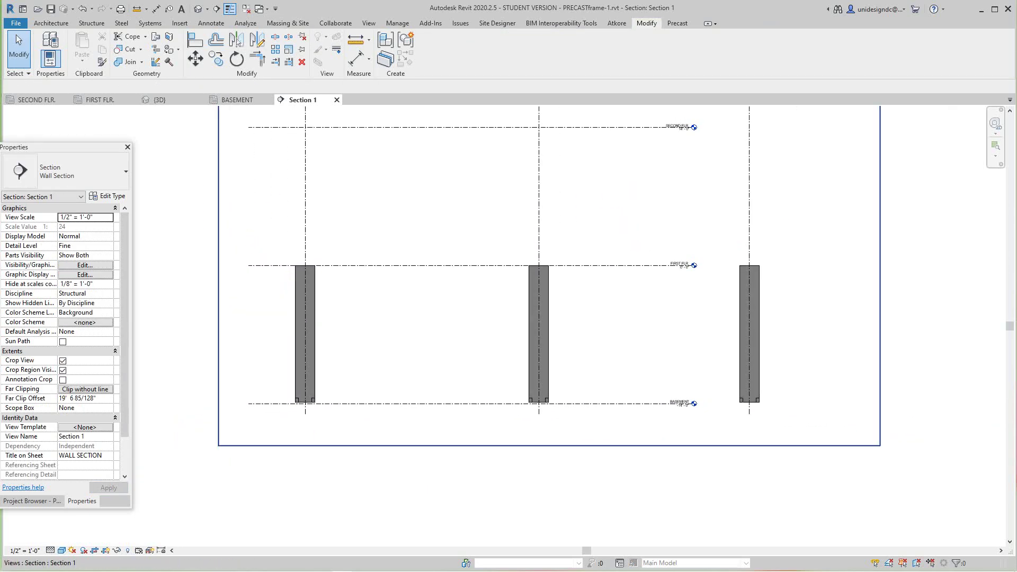
click(549, 446)
drag(549, 445, 549, 490)
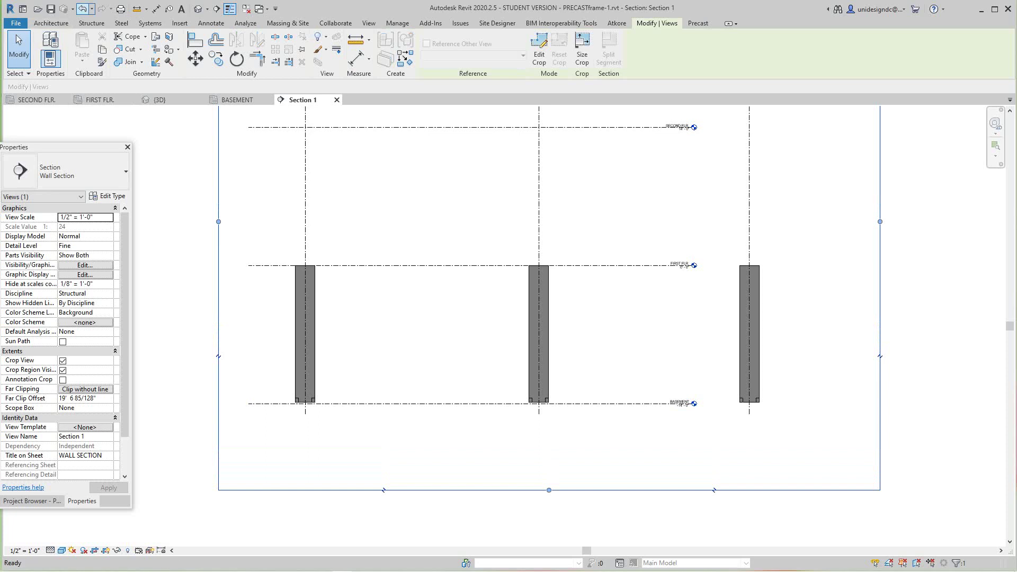
click(82, 8)
click(82, 9)
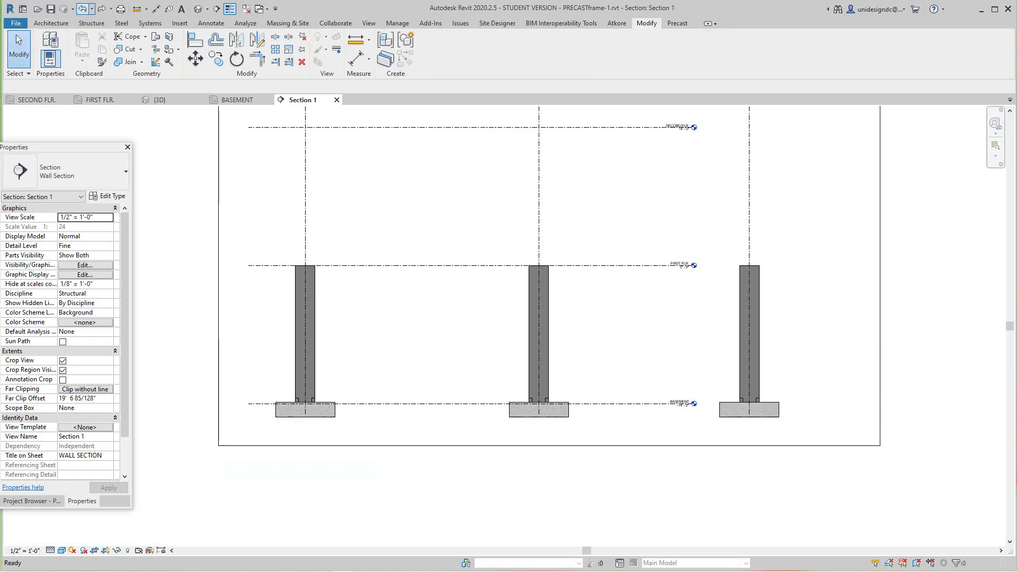
- Set the height offset from level of the three footings under the grid F columns to -14' 0"
click(305, 409)
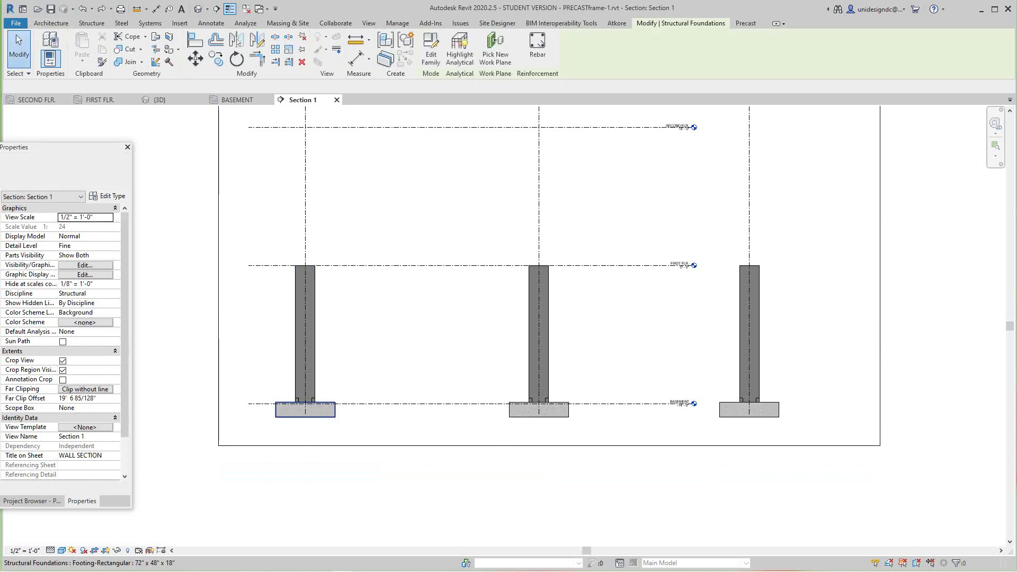
ctrl+click(539, 409)
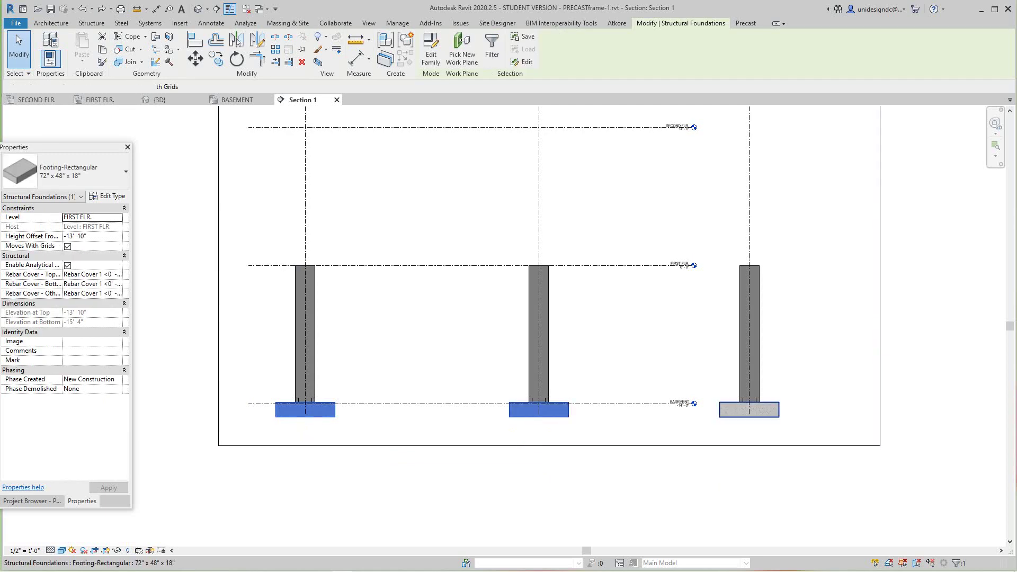
ctrl+click(749, 409)
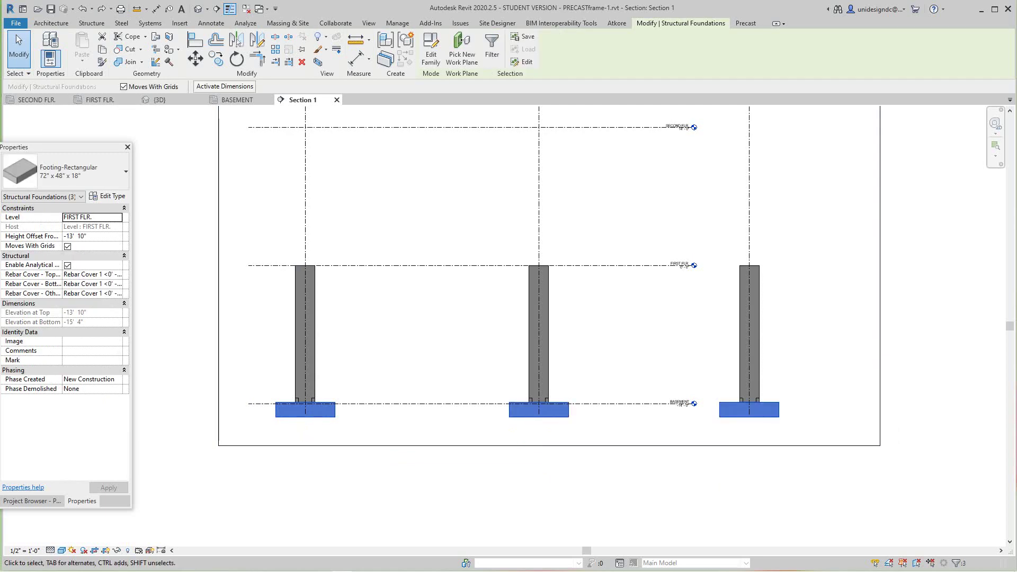
click(69, 237)
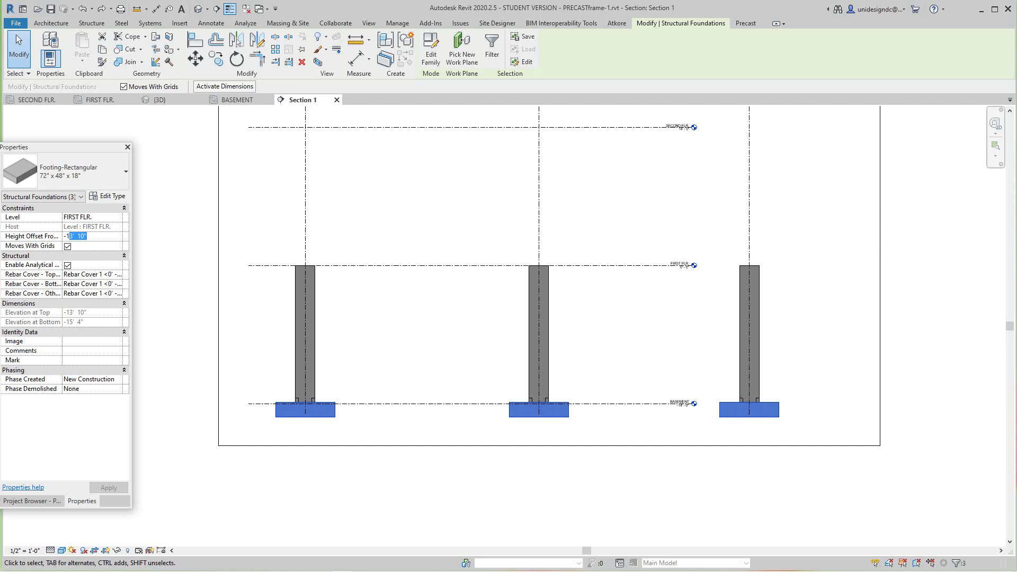
key(Escape)
scroll(363, 465, down, 3)
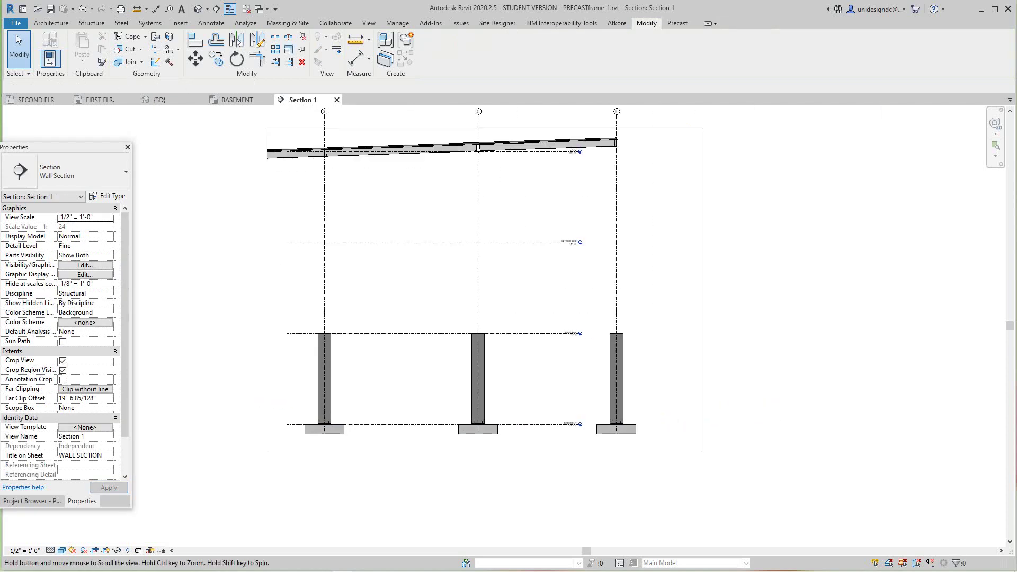
middle_drag(363, 465, 365, 465)
scroll(414, 432, down, 2)
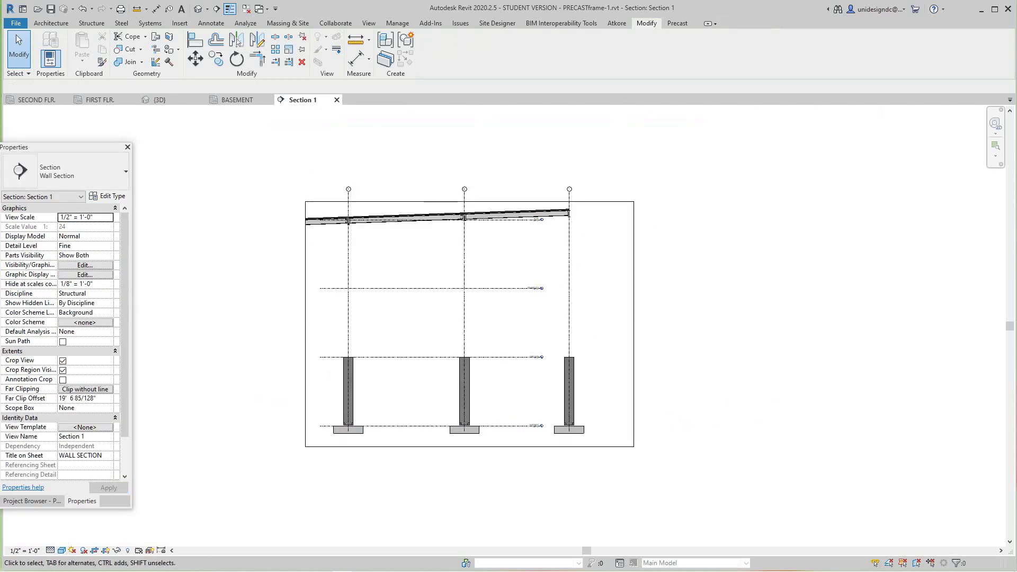
- In the FIRST FLR. structural plan, move the Section 1 line just outside grid G so it looks toward the grid G columns
click(101, 100)
scroll(582, 371, down, 1)
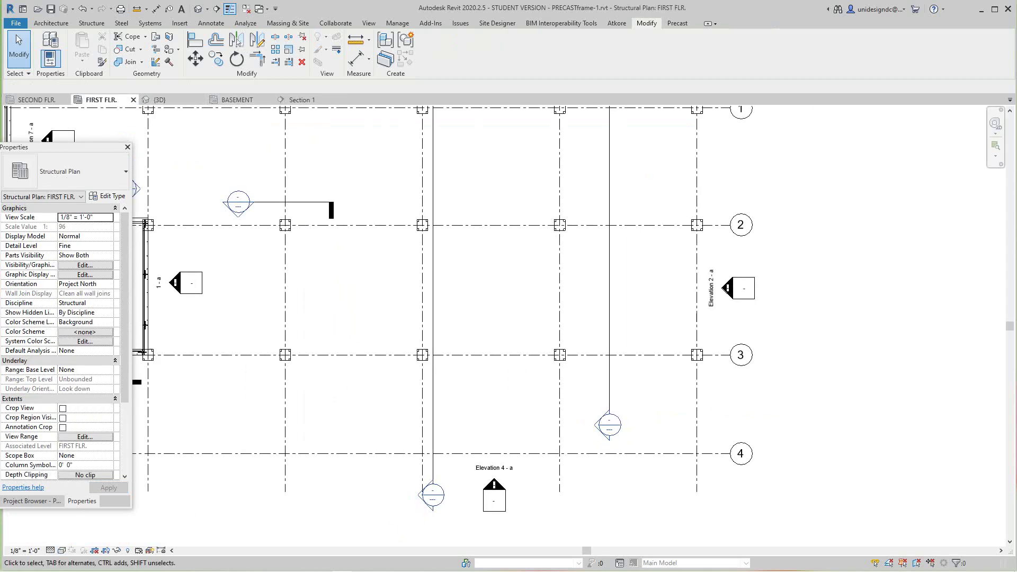
middle_drag(583, 370, 551, 452)
scroll(619, 407, down, 2)
scroll(619, 403, up, 1)
middle_drag(619, 398, 576, 410)
scroll(577, 409, up, 2)
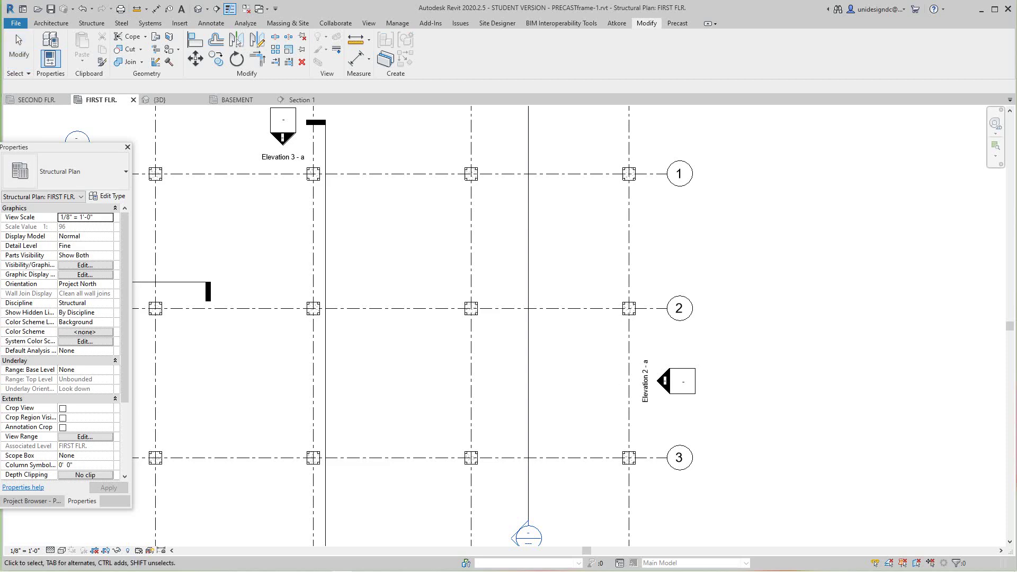
drag(528, 385, 694, 389)
scroll(681, 265, down, 3)
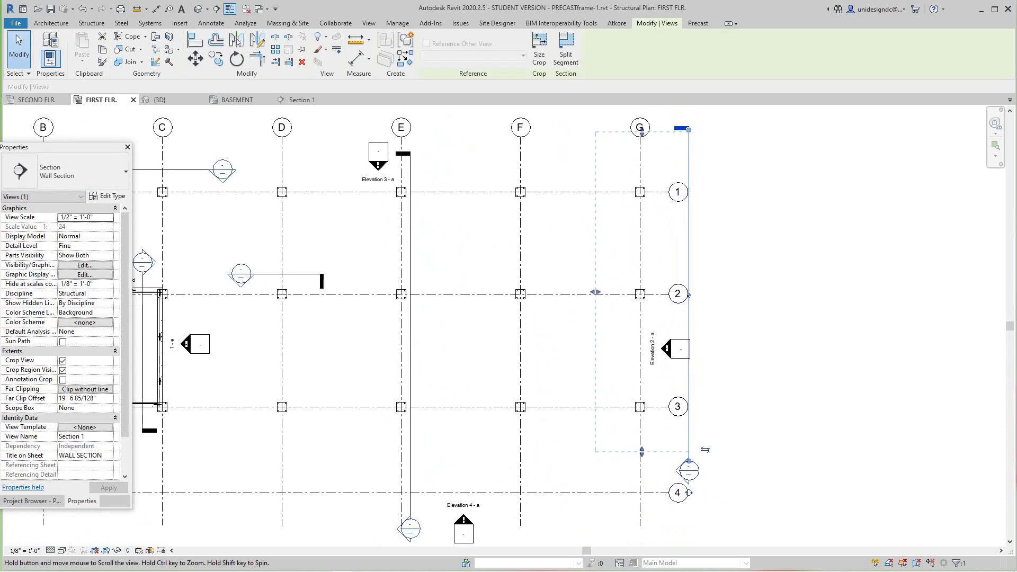
key(Escape)
- In Section 1, set the base offset of the three grid G columns to 0' 2" and accept moving their attached foundations
scroll(702, 468, up, 3)
double_click(687, 438)
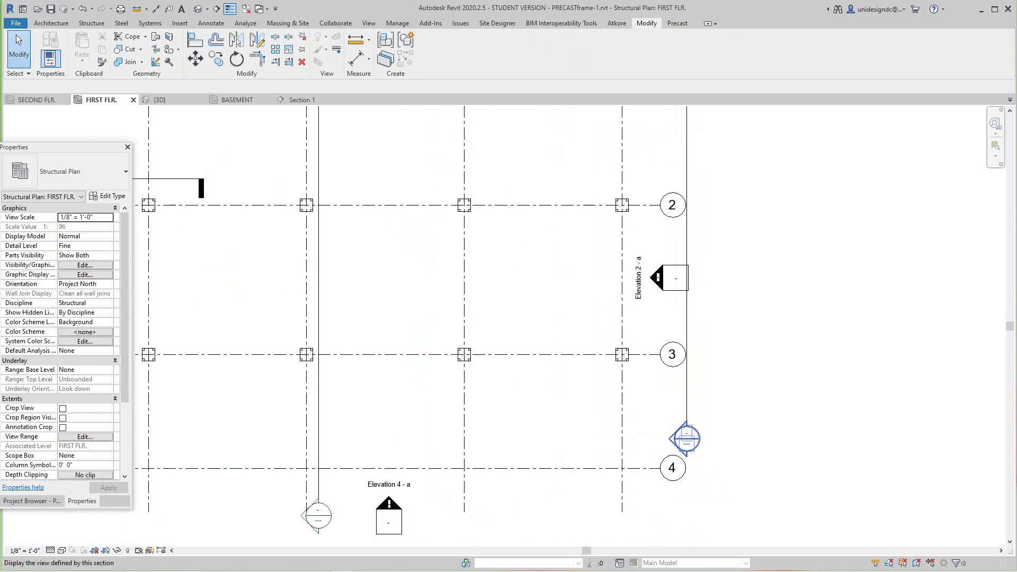
scroll(406, 439, up, 5)
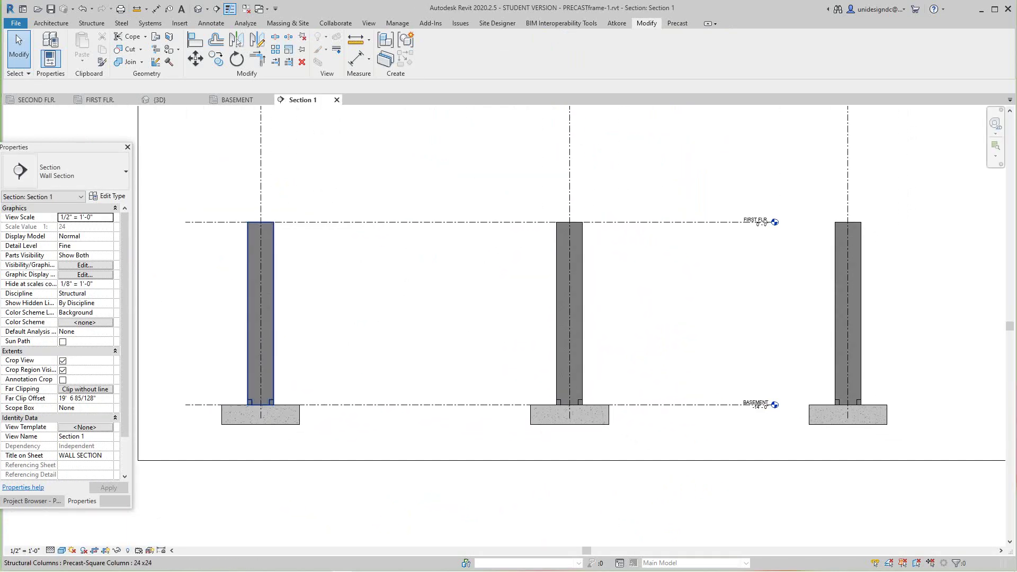
click(272, 352)
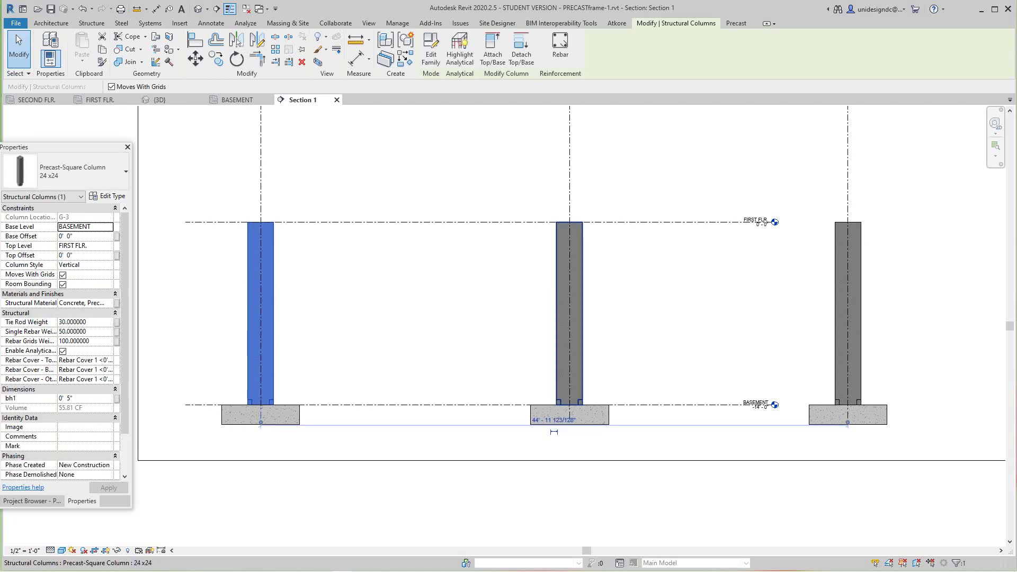
ctrl+click(569, 313)
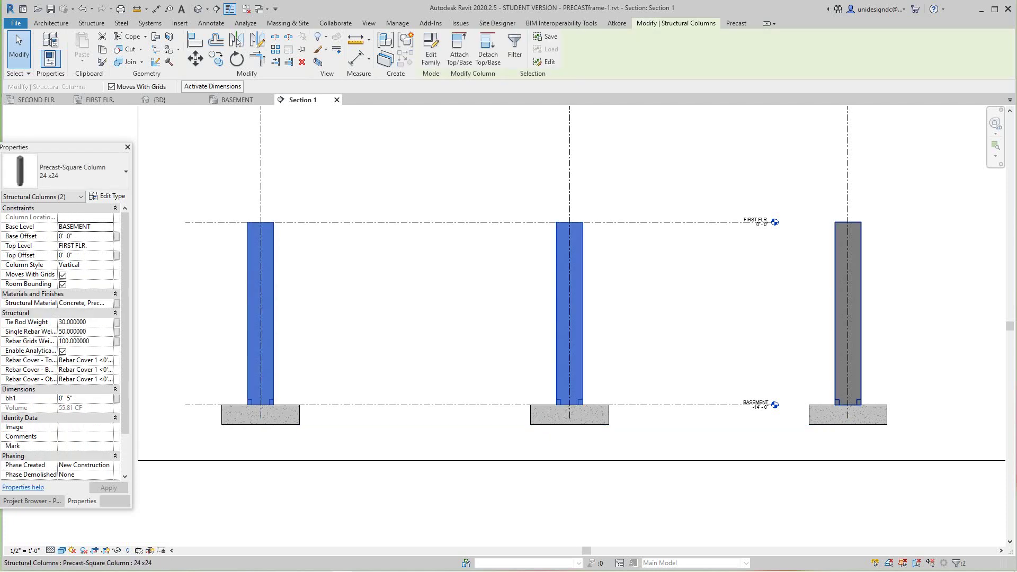
ctrl+click(848, 313)
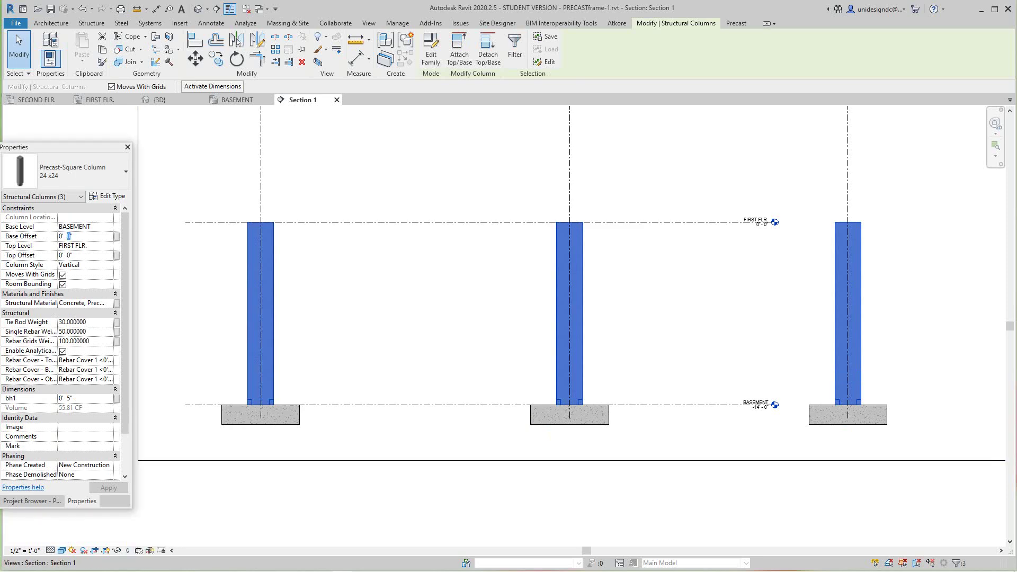
text(2)
key(Return)
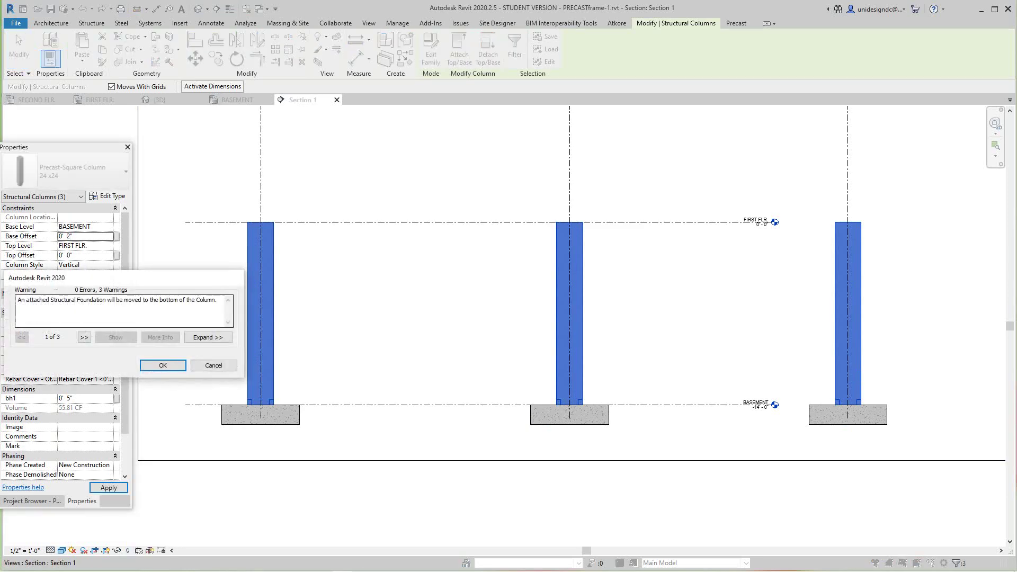
key(Return)
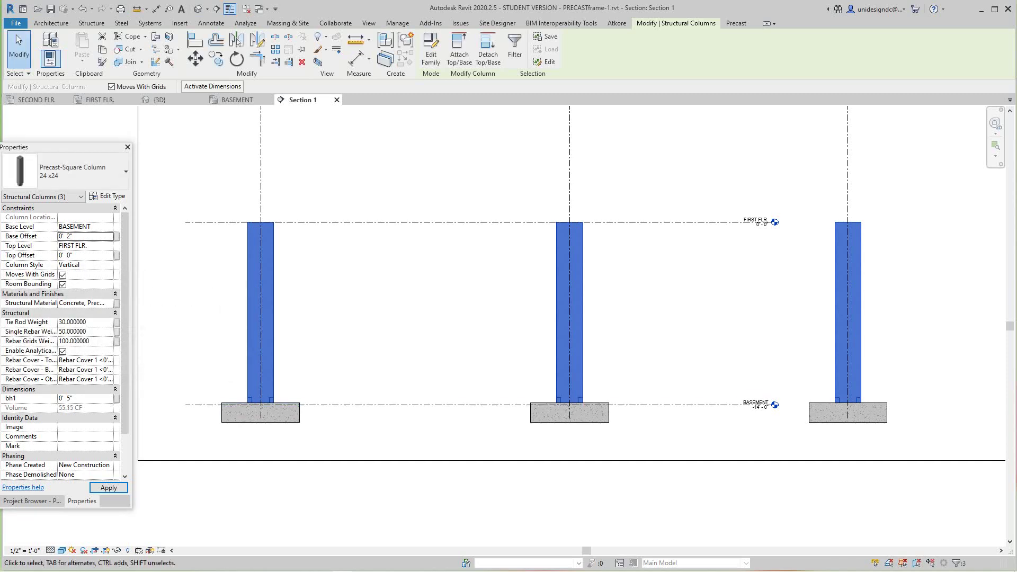
- Set the height offset from level of the three footings under the grid G columns to -14' 0"
click(261, 412)
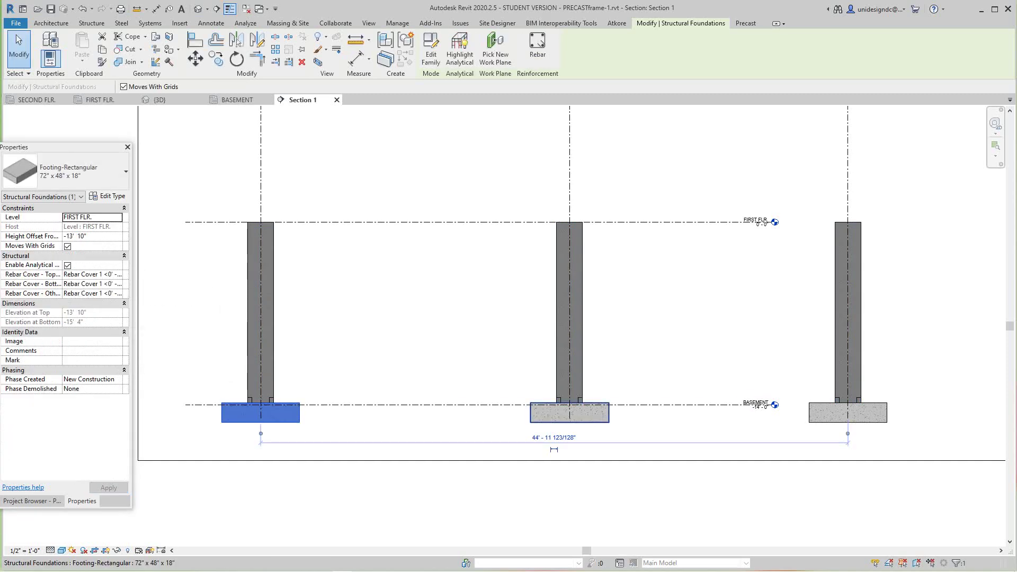
ctrl+click(570, 413)
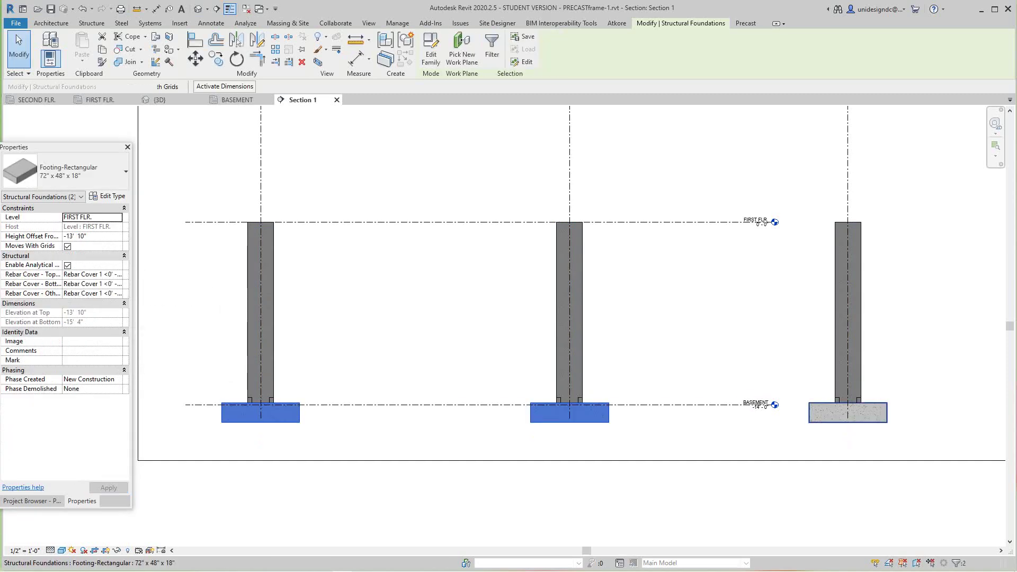
ctrl+click(848, 413)
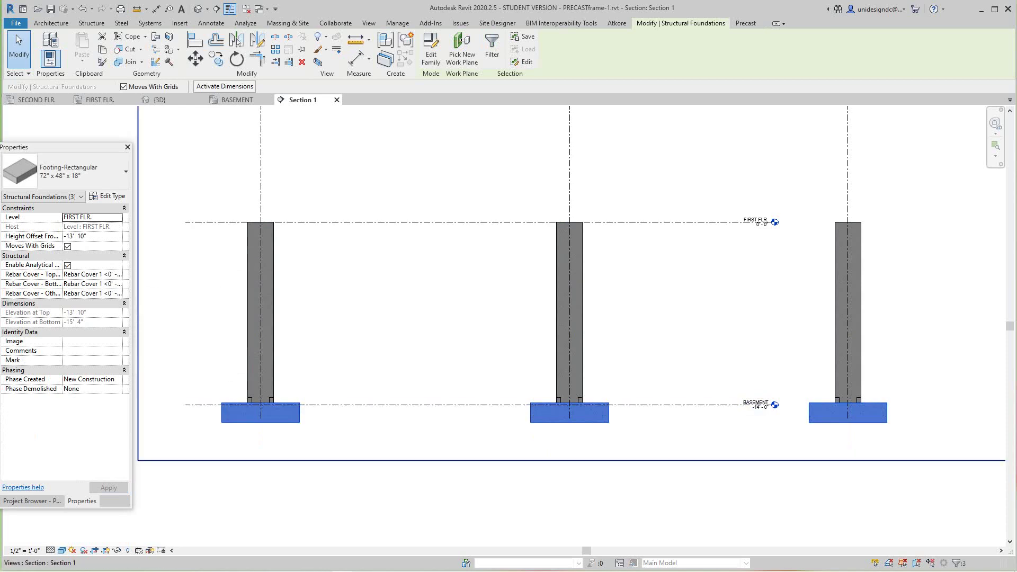
click(91, 236)
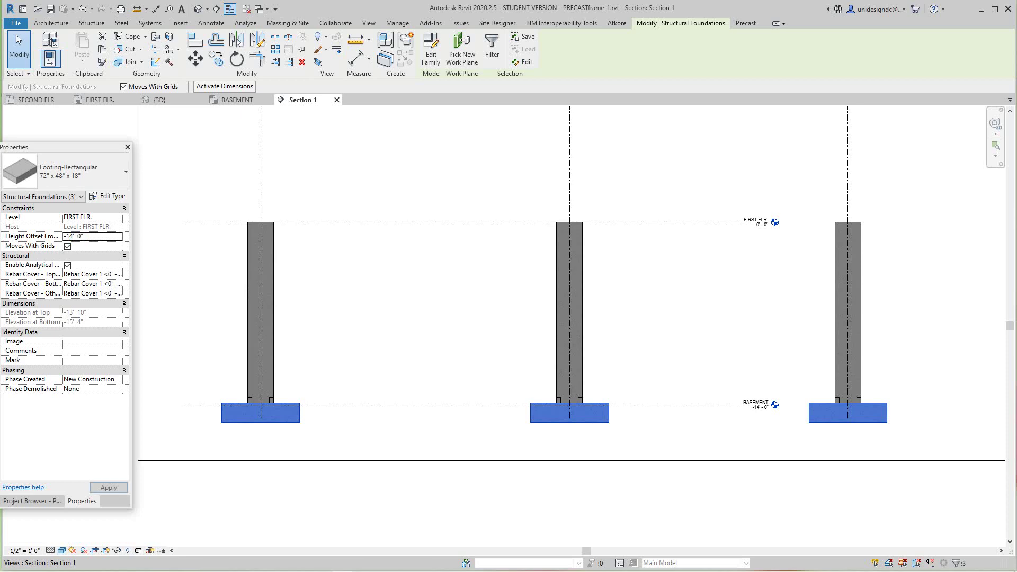
click(432, 482)
scroll(431, 482, down, 2)
middle_drag(431, 482, 447, 477)
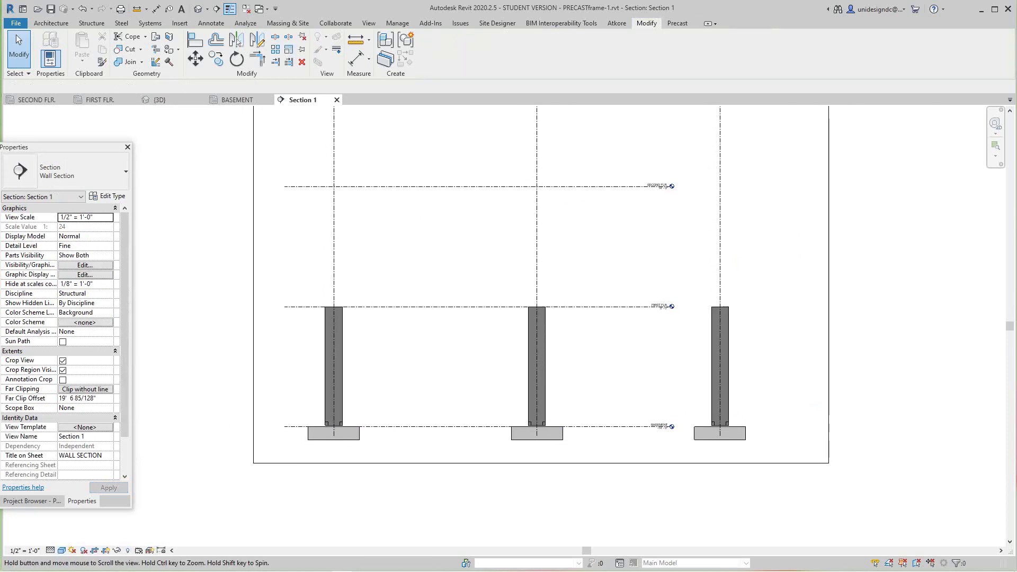
scroll(454, 480, down, 1)
scroll(455, 416, up, 2)
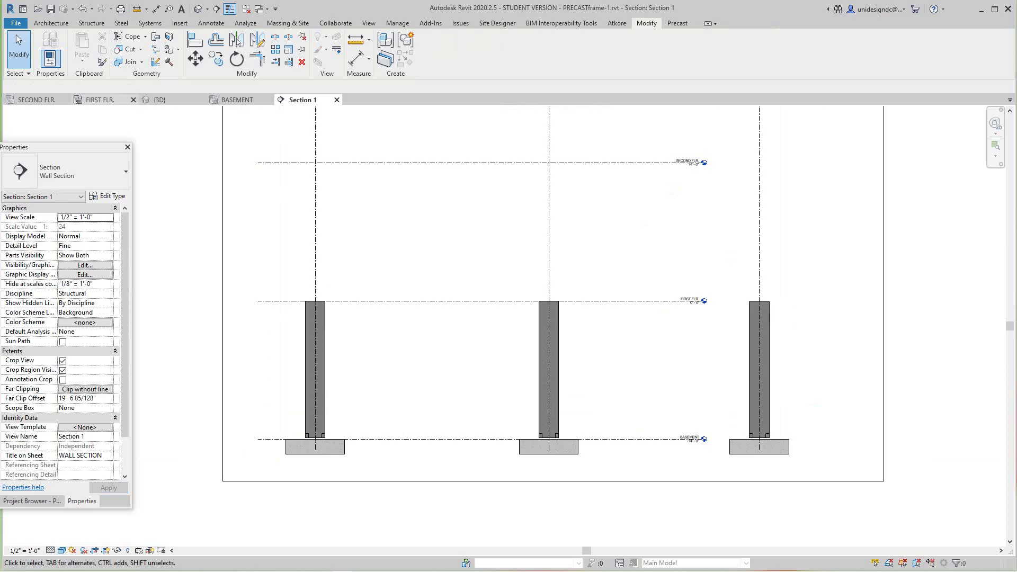
- Review the column and footing layout in the FIRST FLR., SECOND FLR. and BASEMENT structural plans
click(100, 99)
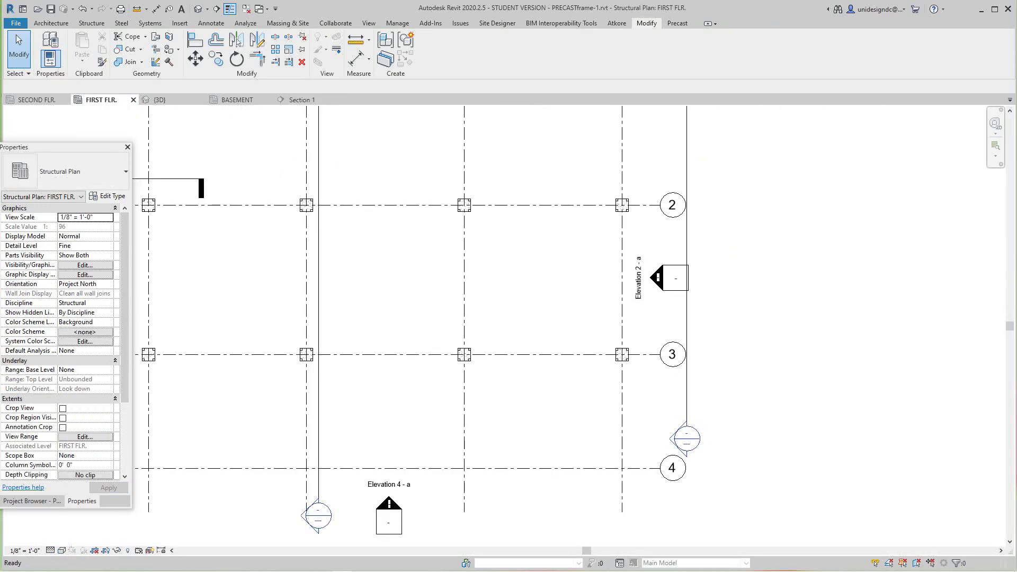
click(36, 100)
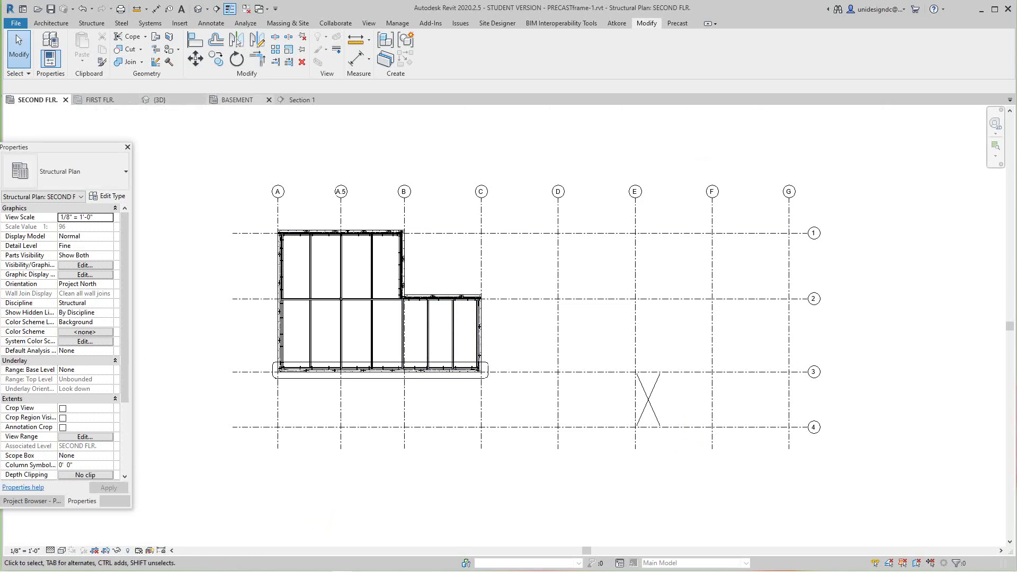
click(237, 100)
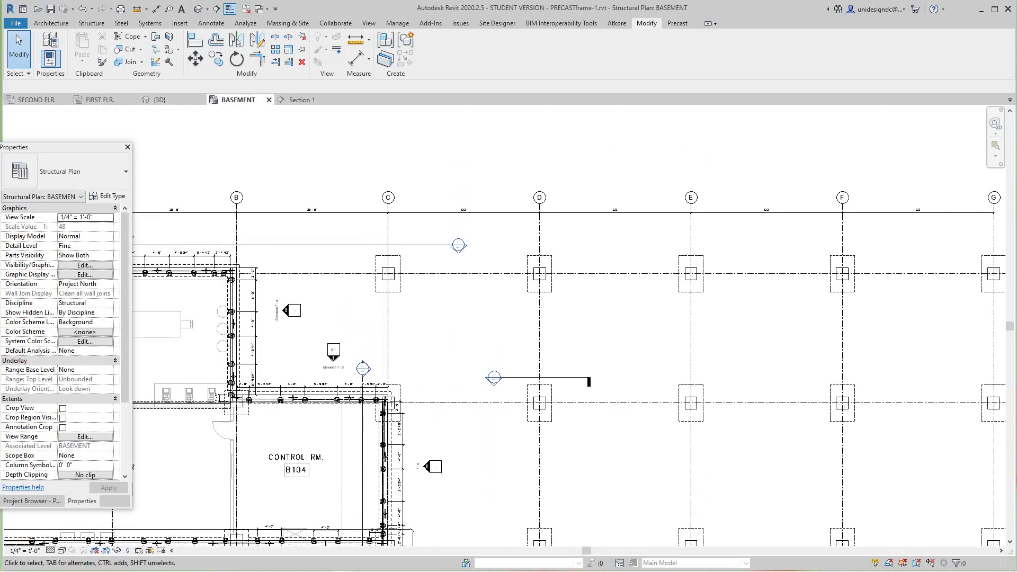
scroll(516, 394, up, 2)
scroll(516, 394, down, 3)
- Examine the connection model group sitting above grid 1 between grids C and D in the FIRST FLR. structural plan
click(100, 100)
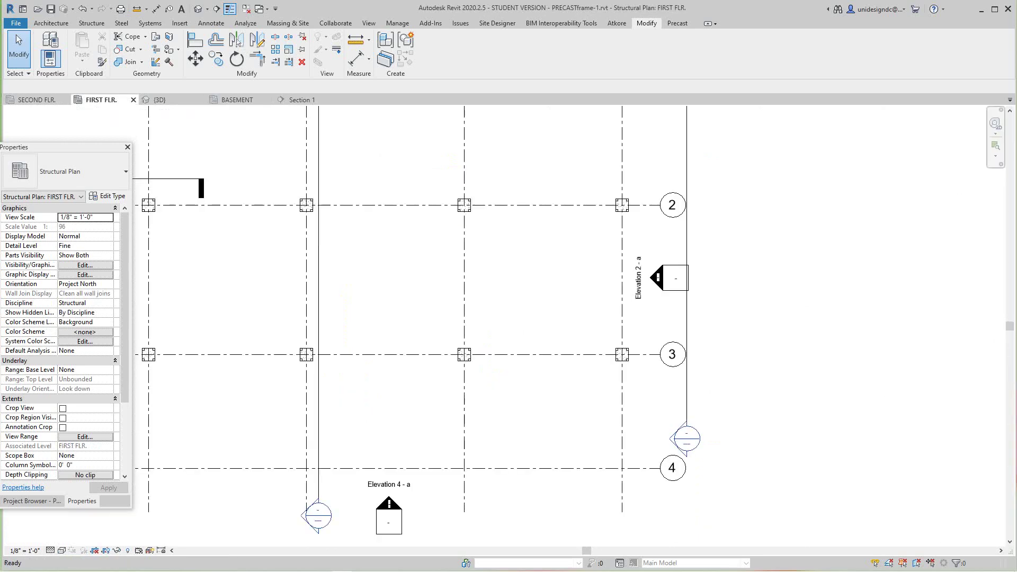
key(z)
key(f)
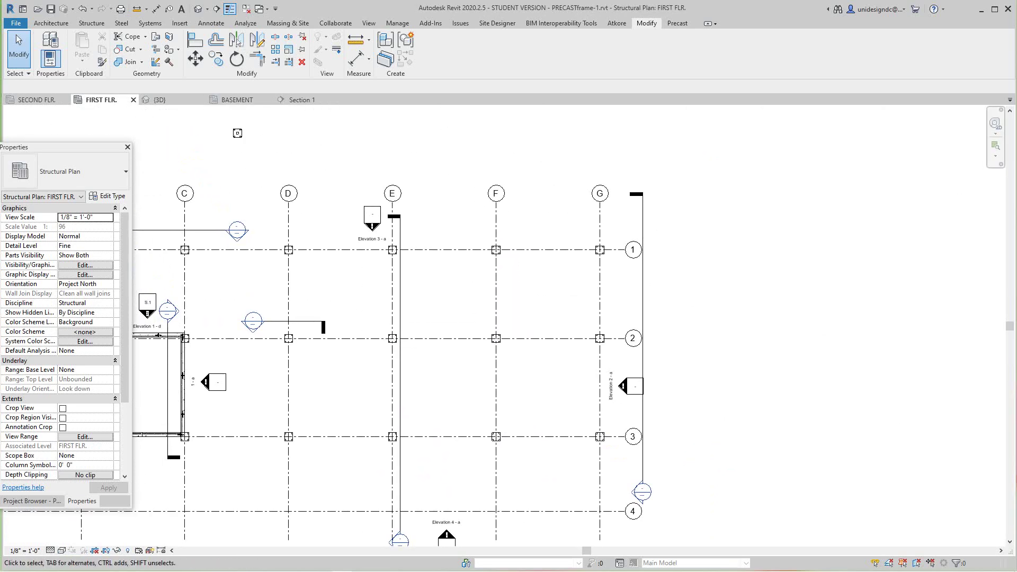
middle_drag(201, 122, 263, 231)
scroll(265, 195, up, 4)
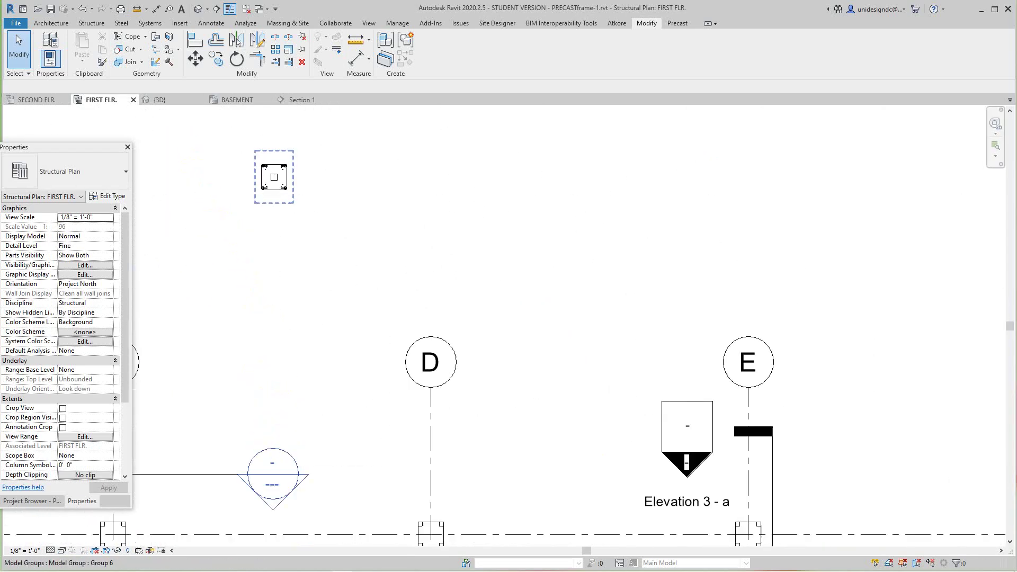
middle_drag(270, 192, 268, 241)
scroll(252, 189, up, 2)
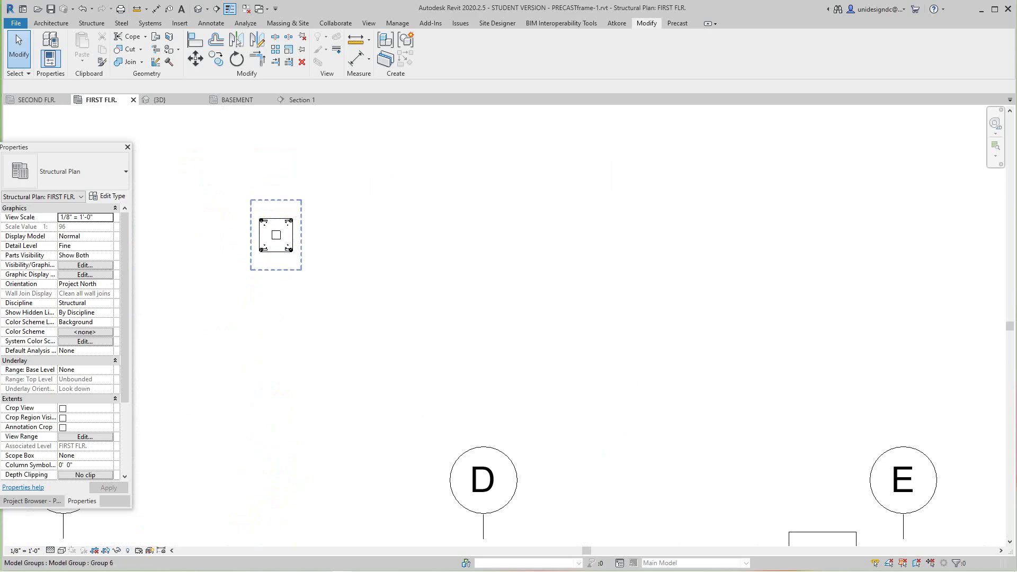
click(292, 241)
key(Escape)
scroll(388, 286, down, 4)
middle_drag(388, 287, 381, 292)
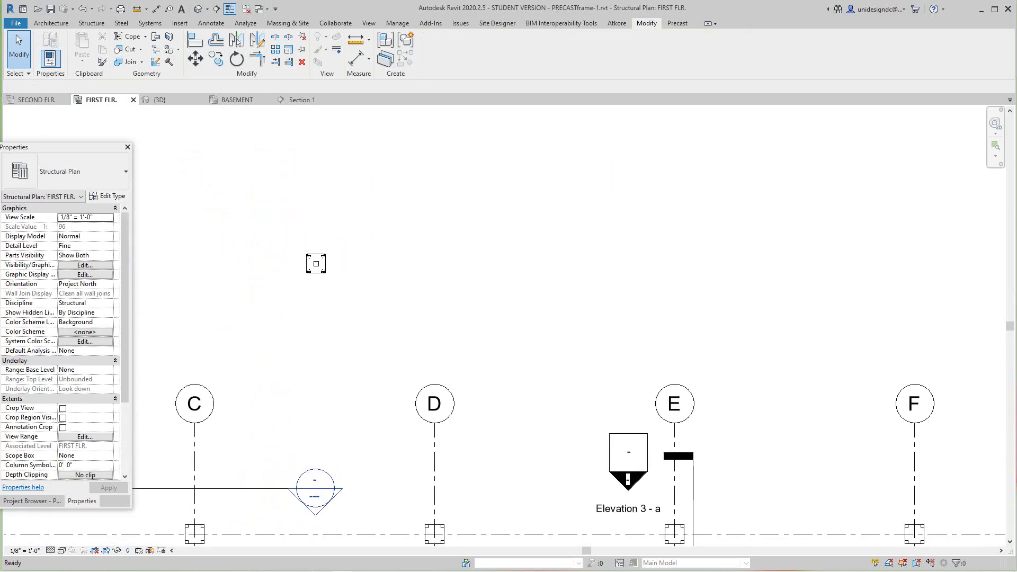
scroll(340, 269, down, 1)
click(318, 263)
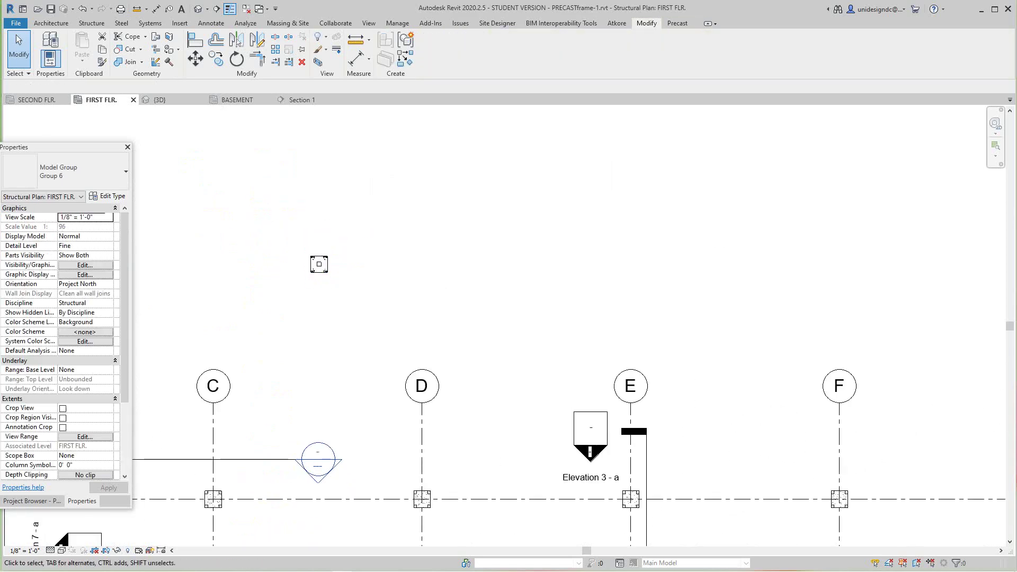
key(Escape)
scroll(325, 218, down, 3)
scroll(323, 238, up, 2)
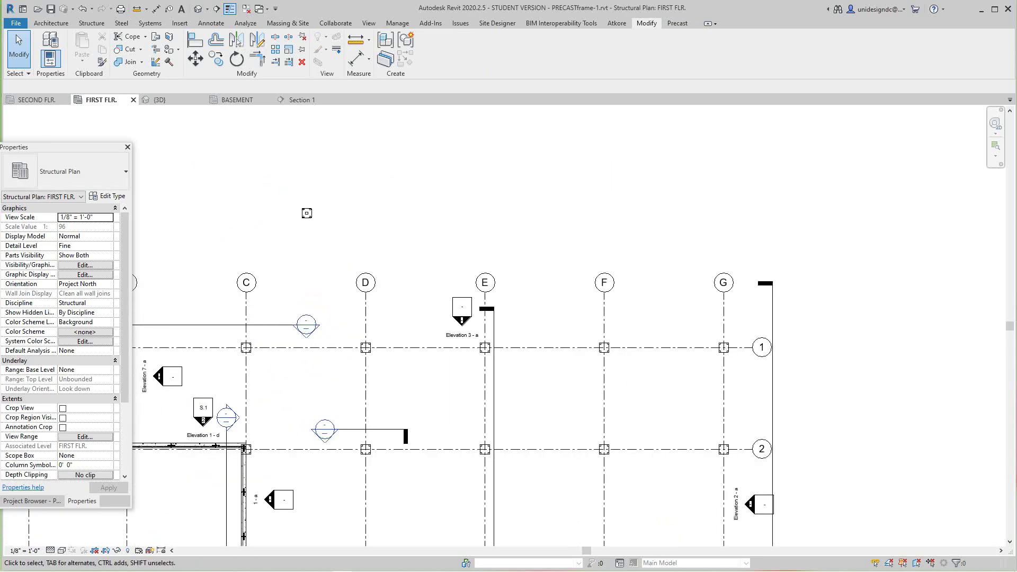
- Move the model group by its origin onto the centre of the column at grid D/2
click(307, 214)
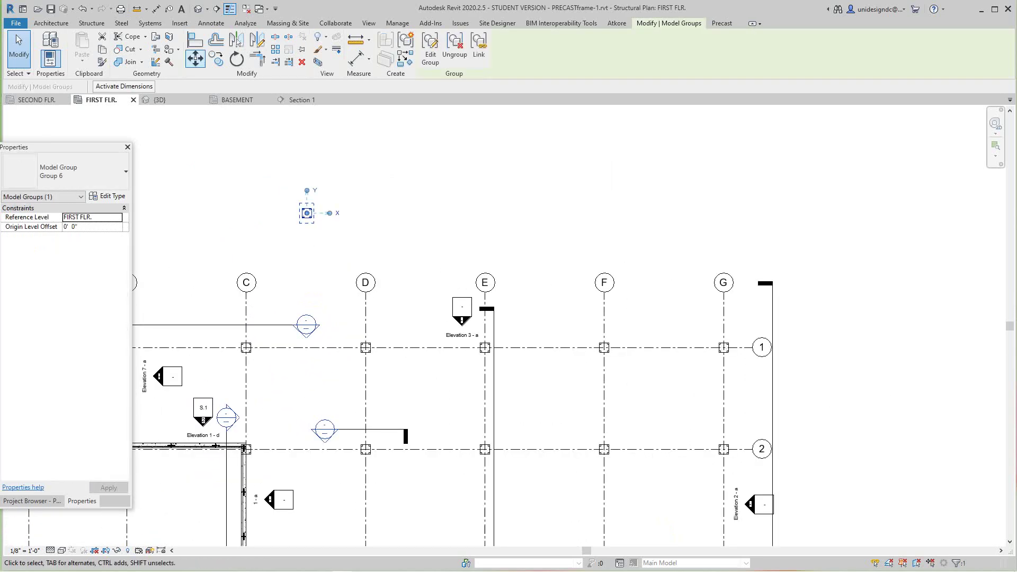
key(m)
key(v)
scroll(307, 213, up, 5)
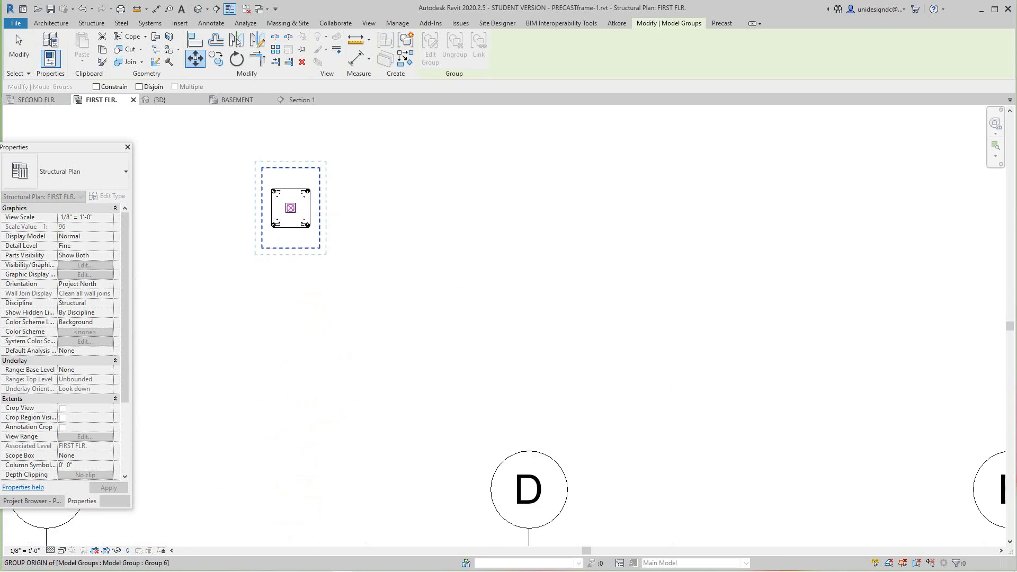
click(290, 208)
scroll(347, 329, down, 6)
middle_drag(343, 343, 306, 67)
scroll(403, 409, up, 3)
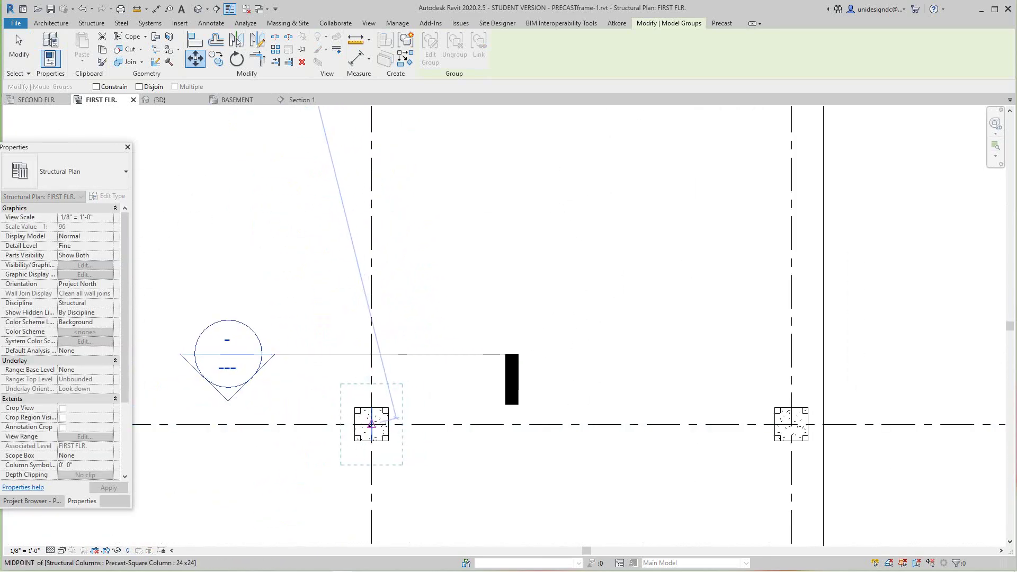
click(396, 418)
key(Escape)
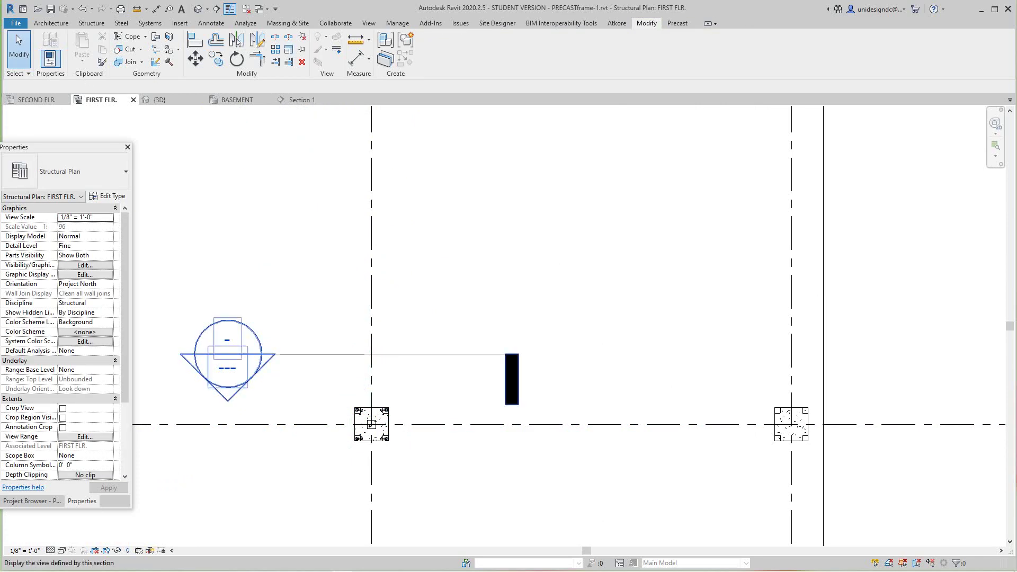
- Open Section 7 and check the height of the model group relative to its column and the levels
double_click(228, 354)
scroll(387, 444, up, 3)
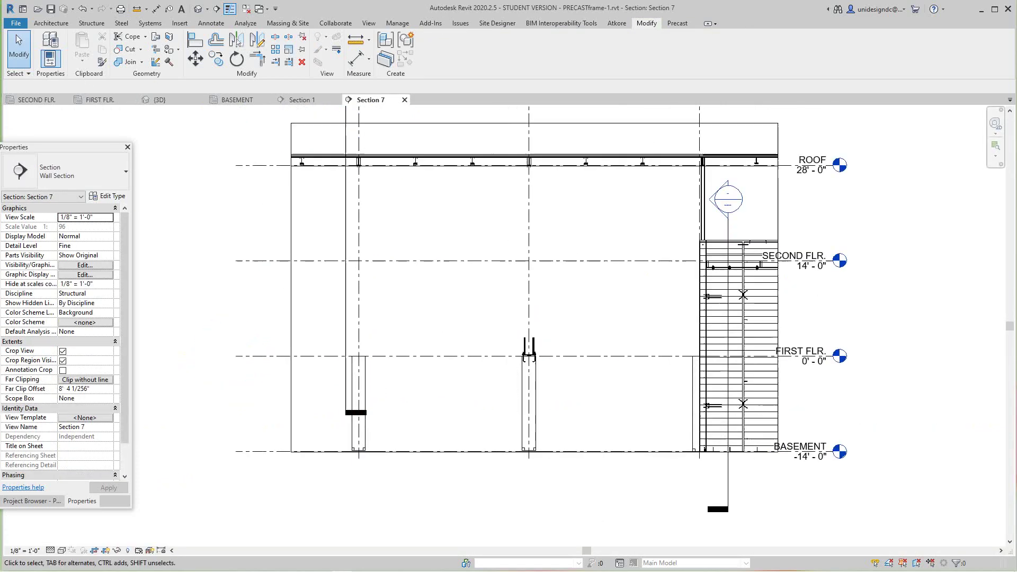
scroll(582, 356, up, 2)
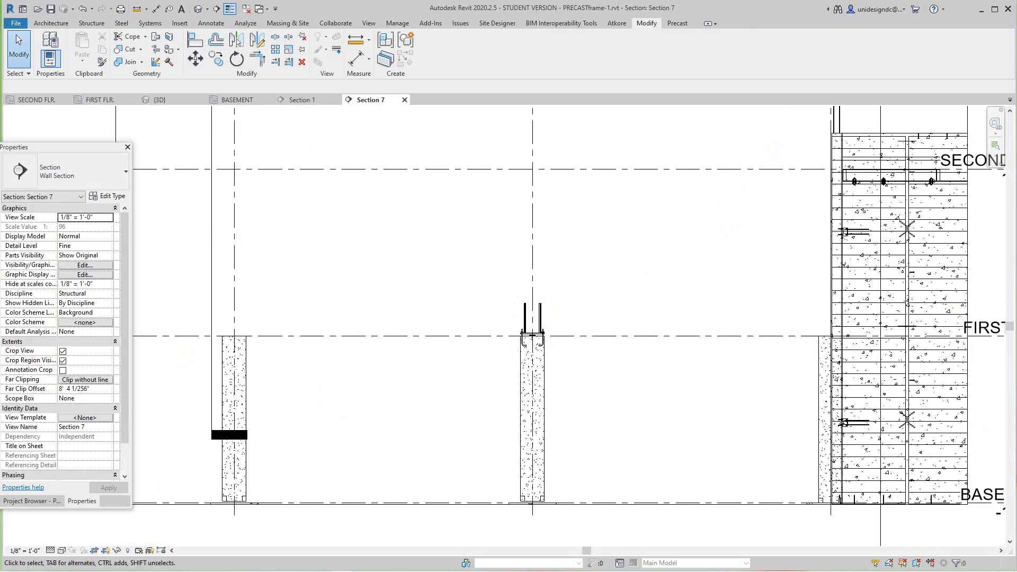
scroll(549, 323, down, 1)
click(535, 325)
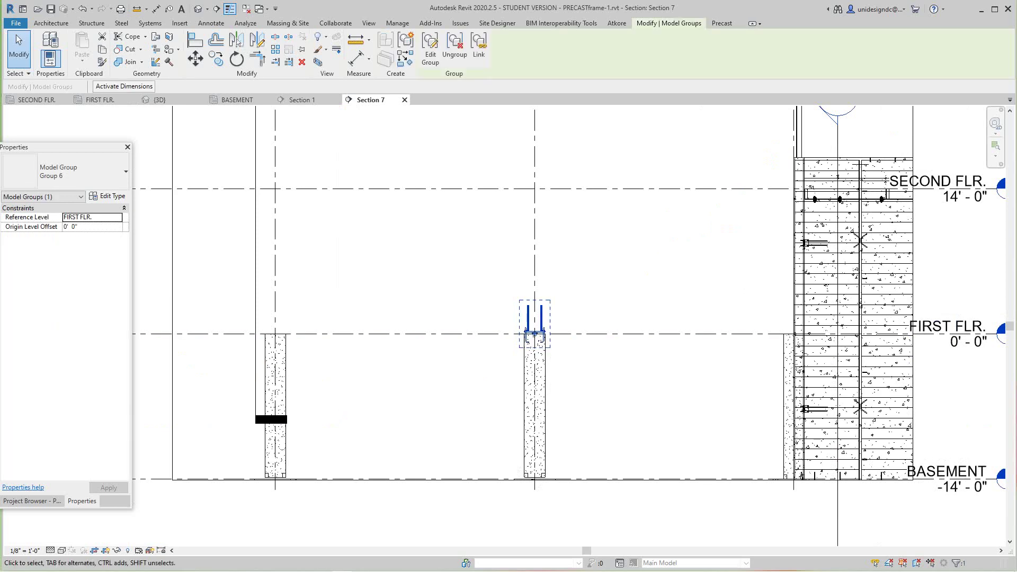
scroll(536, 328, down, 2)
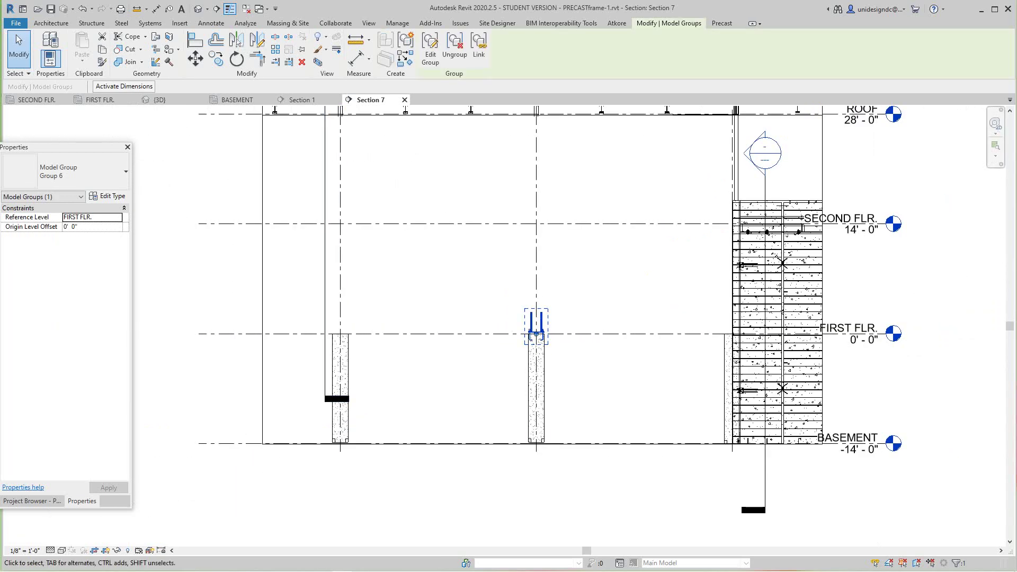
scroll(536, 333, down, 2)
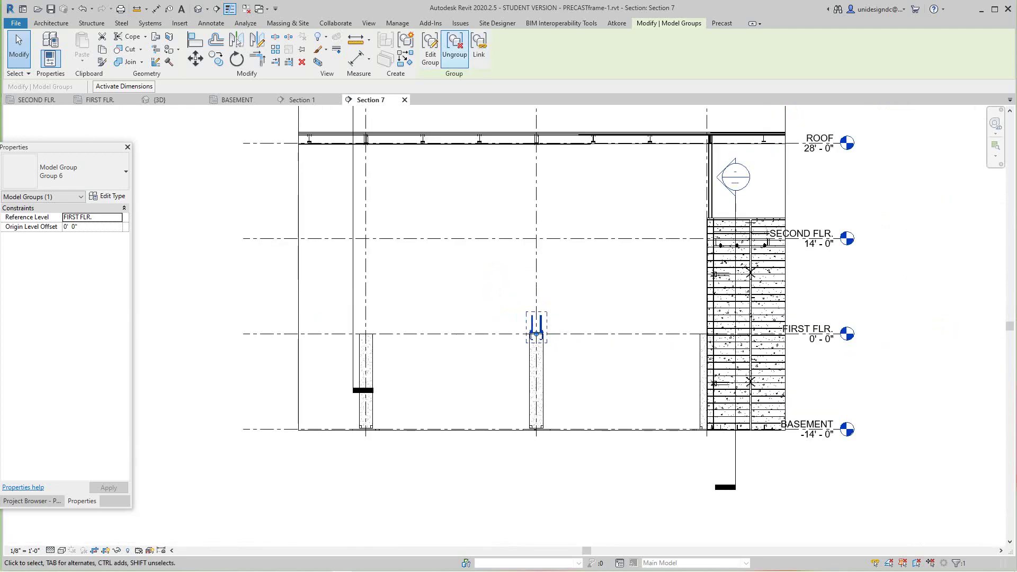
click(454, 48)
scroll(405, 284, down, 2)
middle_drag(405, 284, 344, 253)
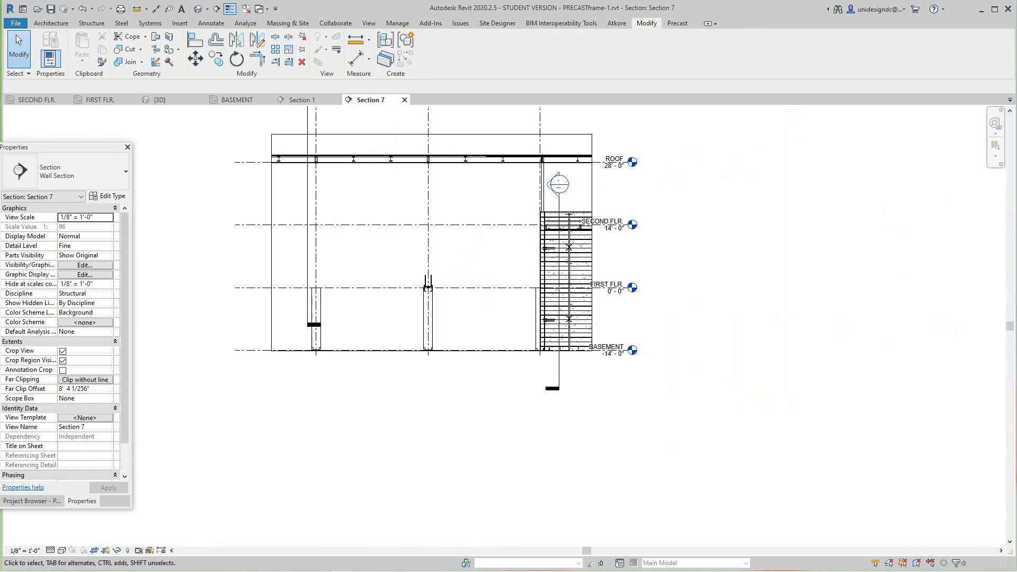
- Check the BASEMENT plan, and delete the model group from the D/2 column in the FIRST FLR. structural plan
click(237, 100)
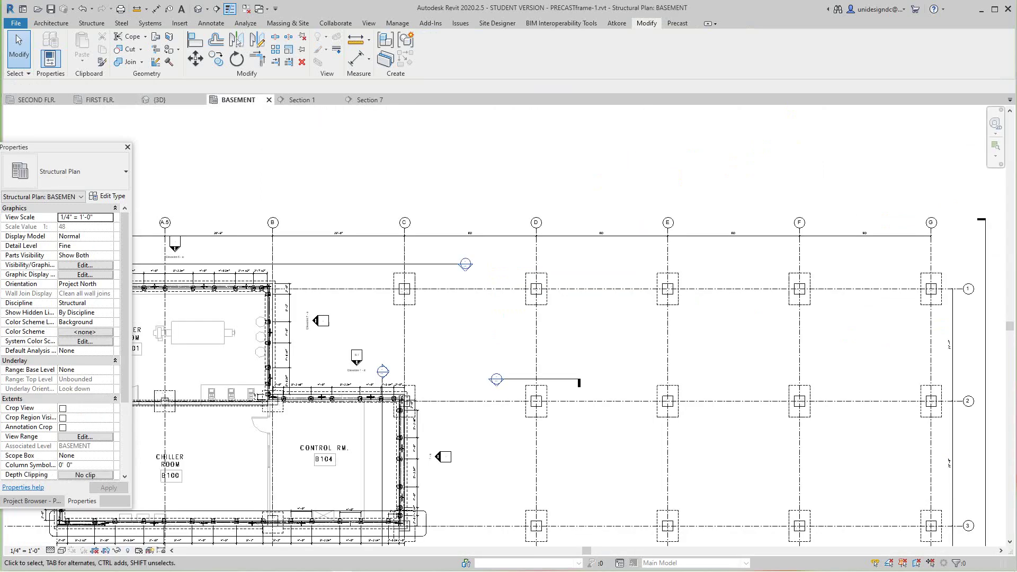
middle_drag(536, 371, 515, 306)
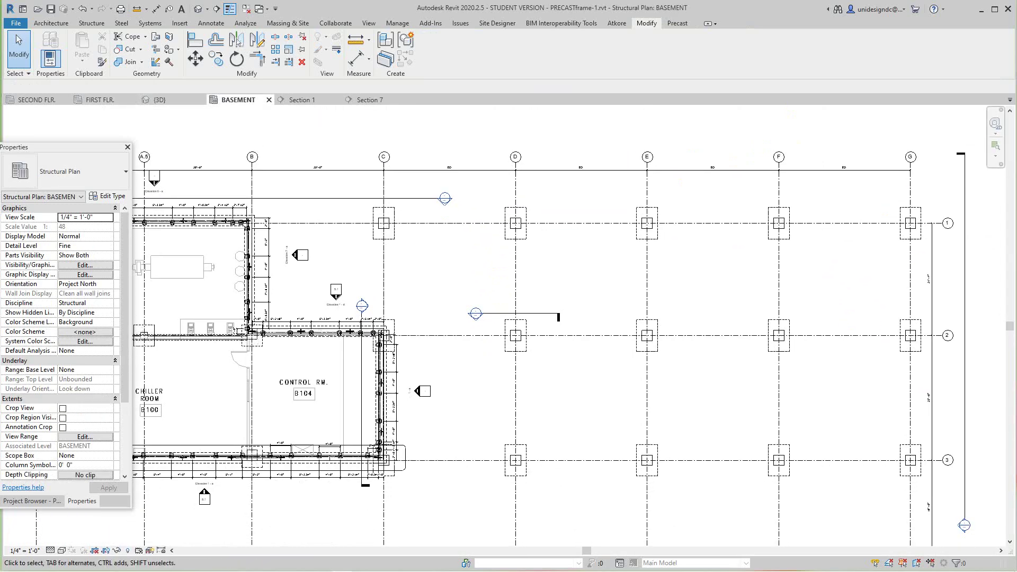
middle_drag(442, 433, 424, 367)
scroll(424, 367, down, 1)
scroll(444, 276, up, 4)
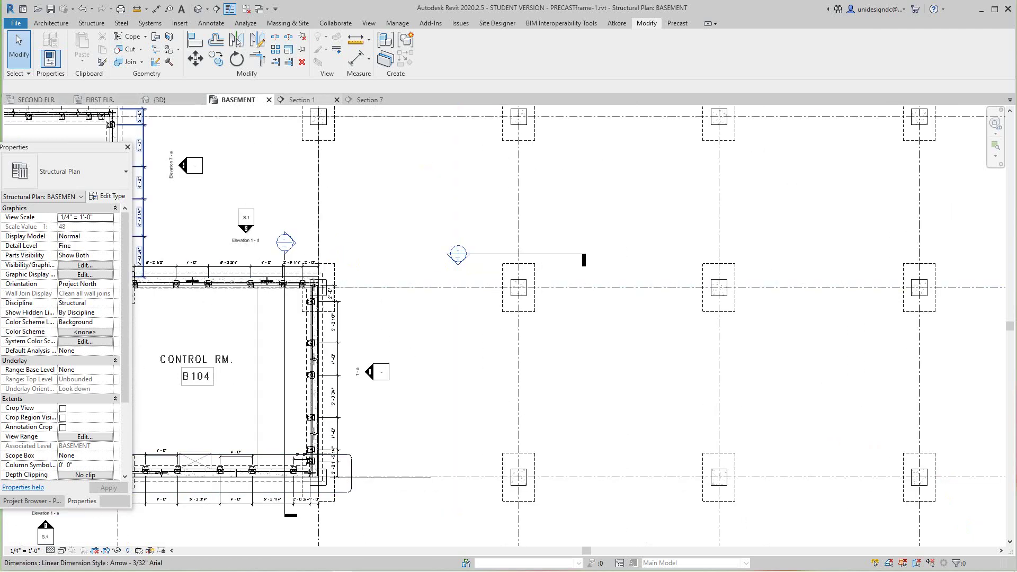
click(99, 100)
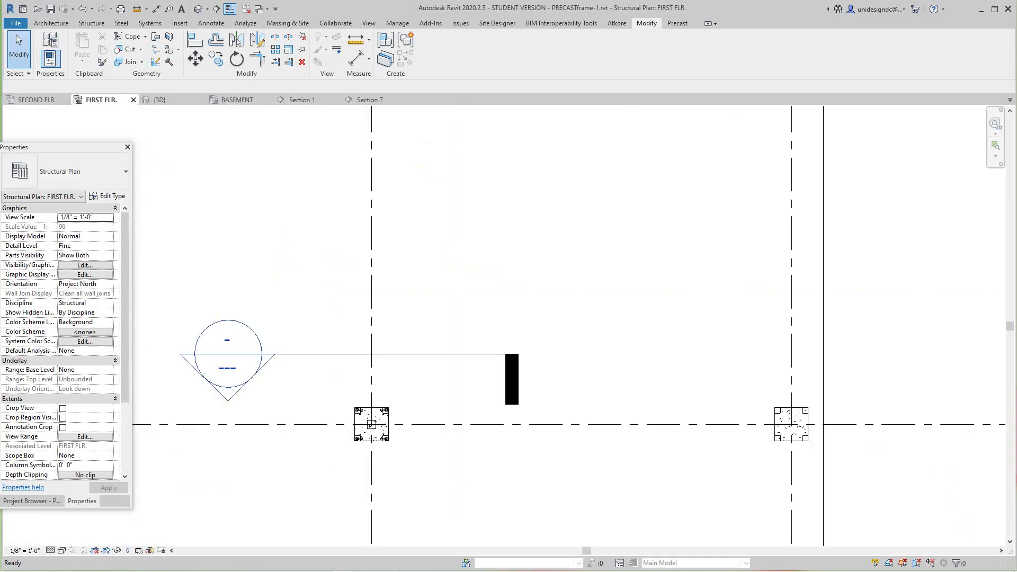
scroll(356, 477, up, 3)
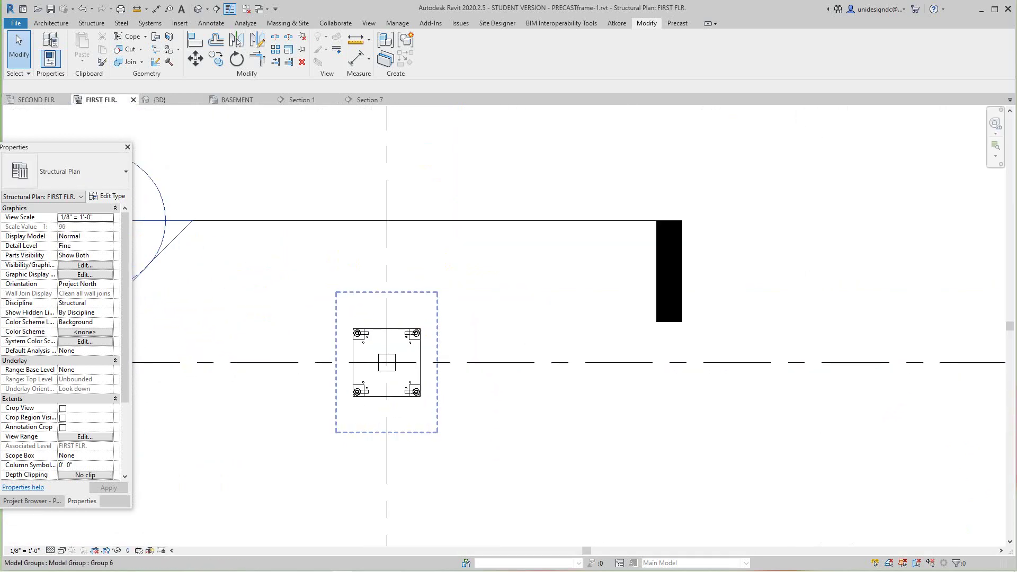
click(397, 365)
key(Delete)
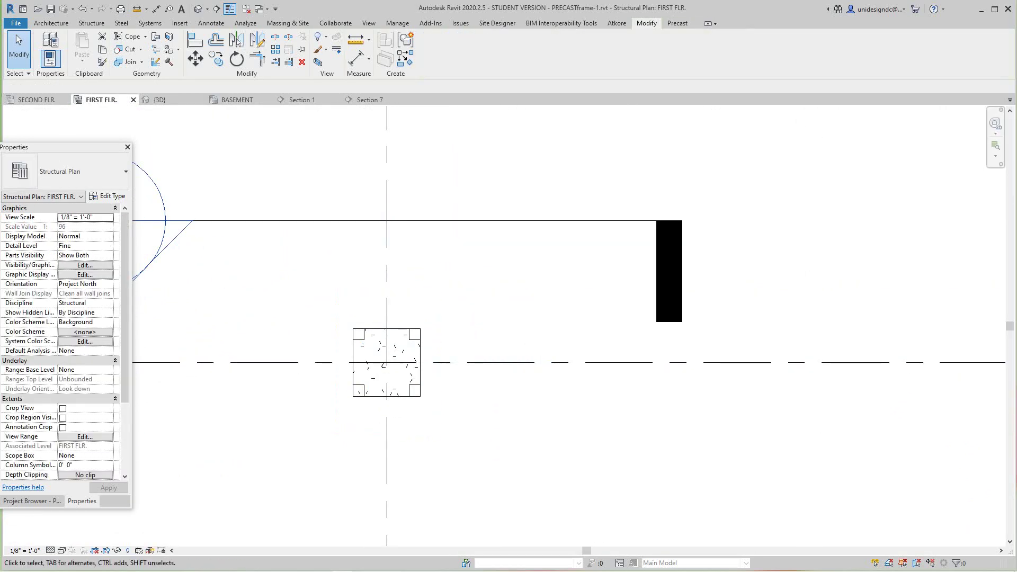
- Review the columns in the BASEMENT structural plan and undo the deletion and move of the model group
scroll(439, 372, down, 5)
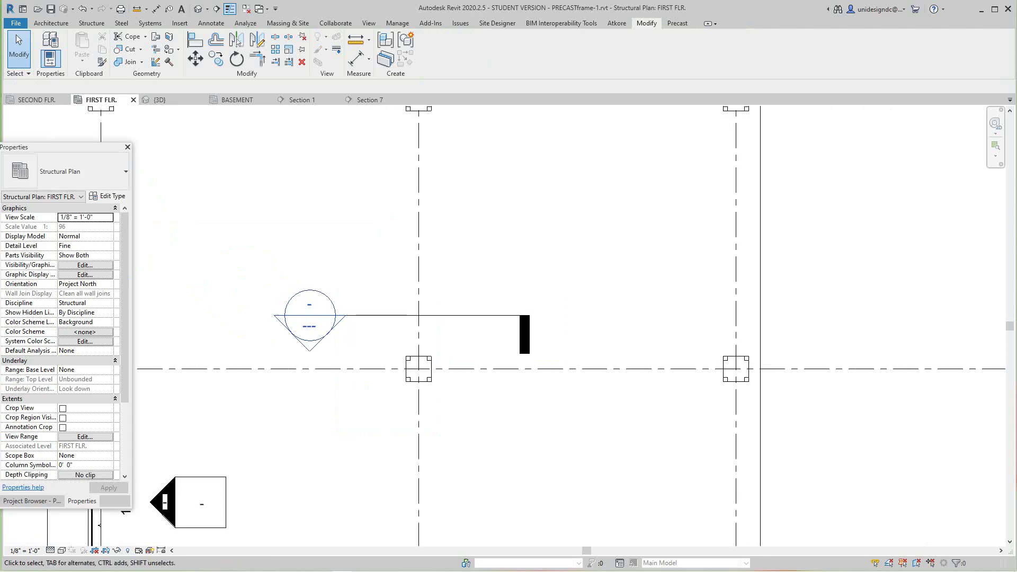
click(237, 100)
middle_drag(457, 255, 447, 300)
scroll(519, 387, up, 3)
middle_drag(518, 387, 499, 436)
scroll(498, 436, down, 5)
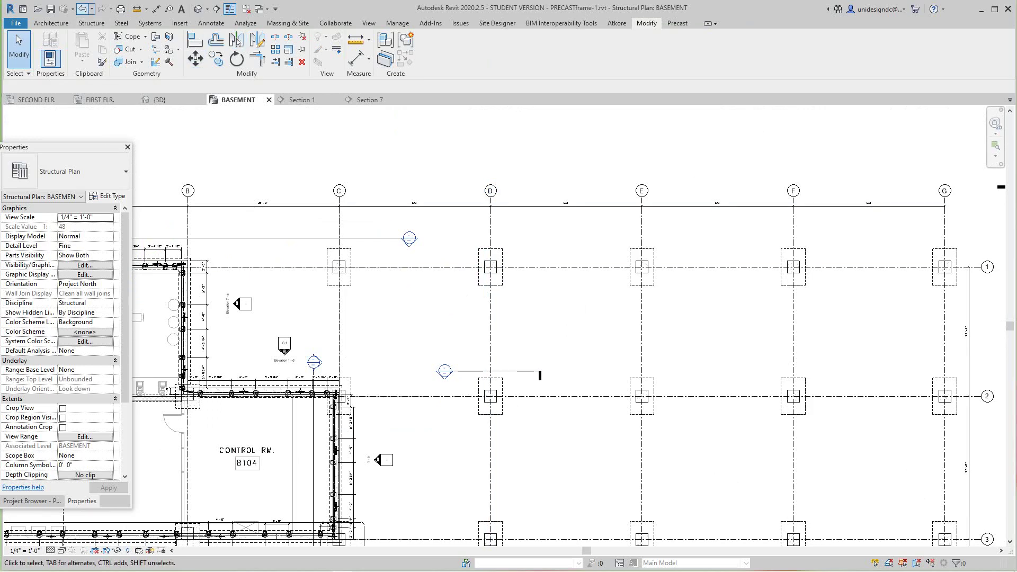
key(ctrl+z)
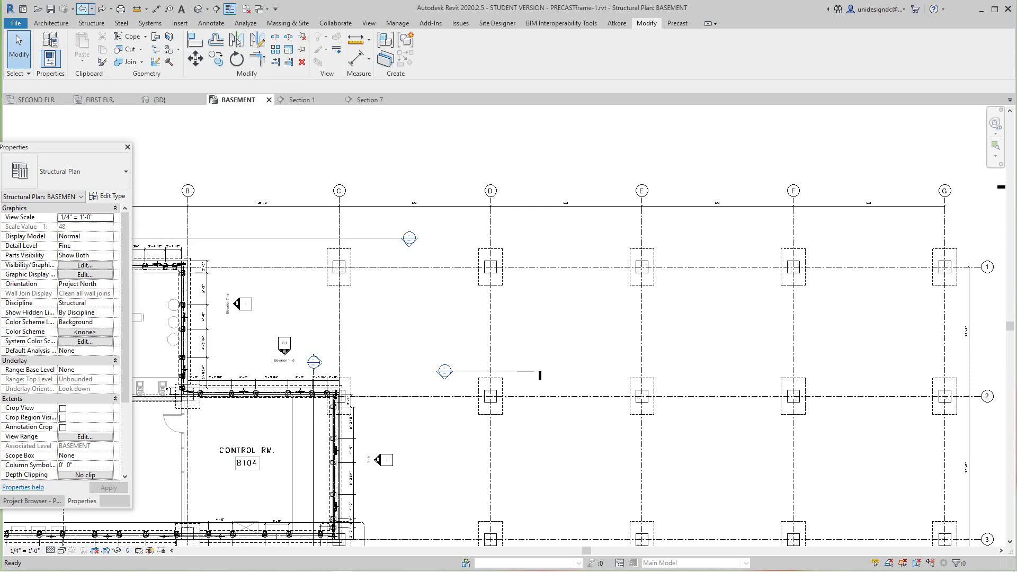
middle_drag(242, 144, 249, 183)
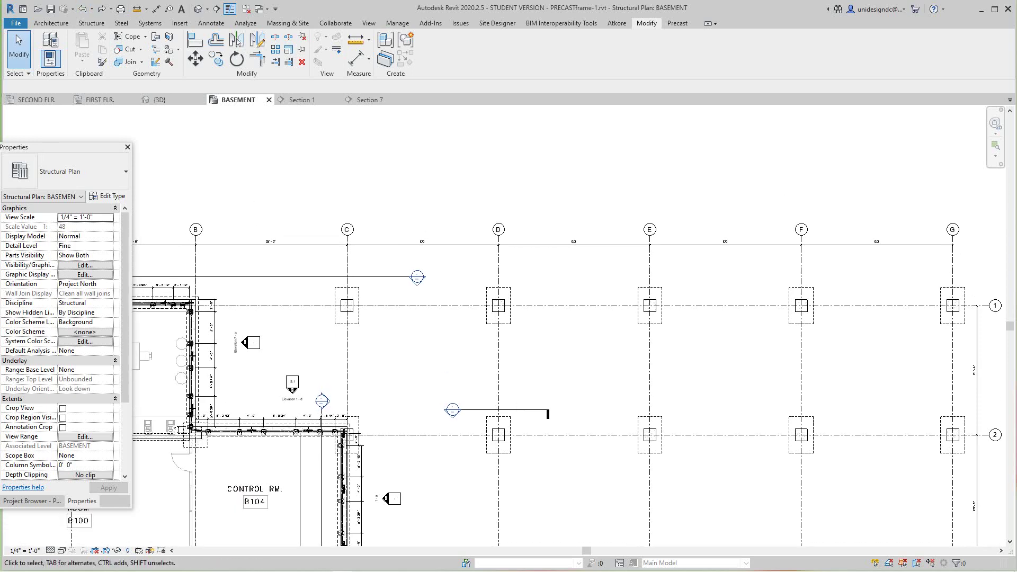
scroll(249, 182, down, 1)
- Copy the connection model group above grid 1 in the FIRST FLR. structural plan to the clipboard
click(101, 99)
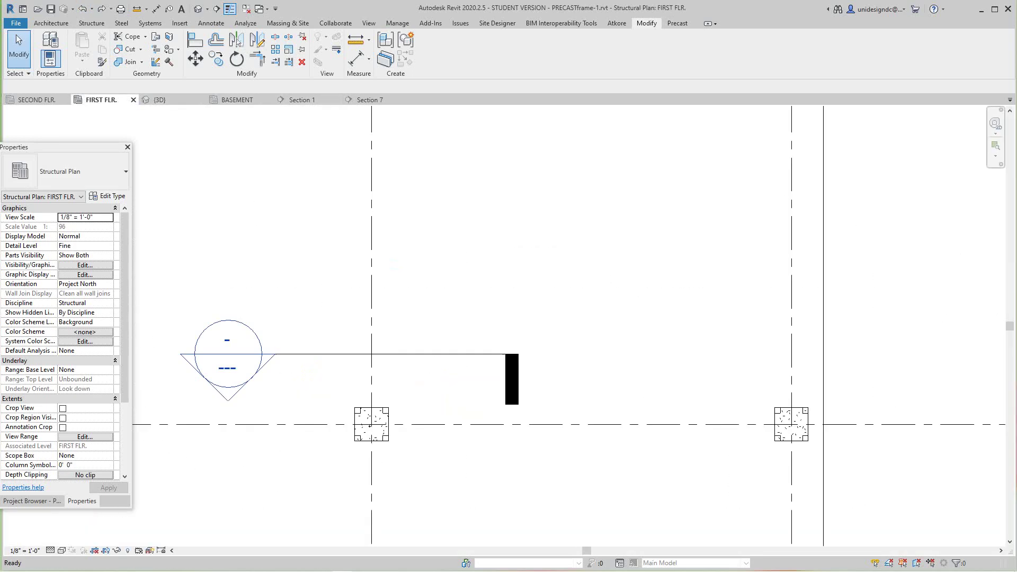
scroll(408, 302, down, 7)
middle_drag(408, 302, 430, 399)
middle_drag(336, 127, 359, 201)
scroll(359, 201, down, 1)
click(359, 201)
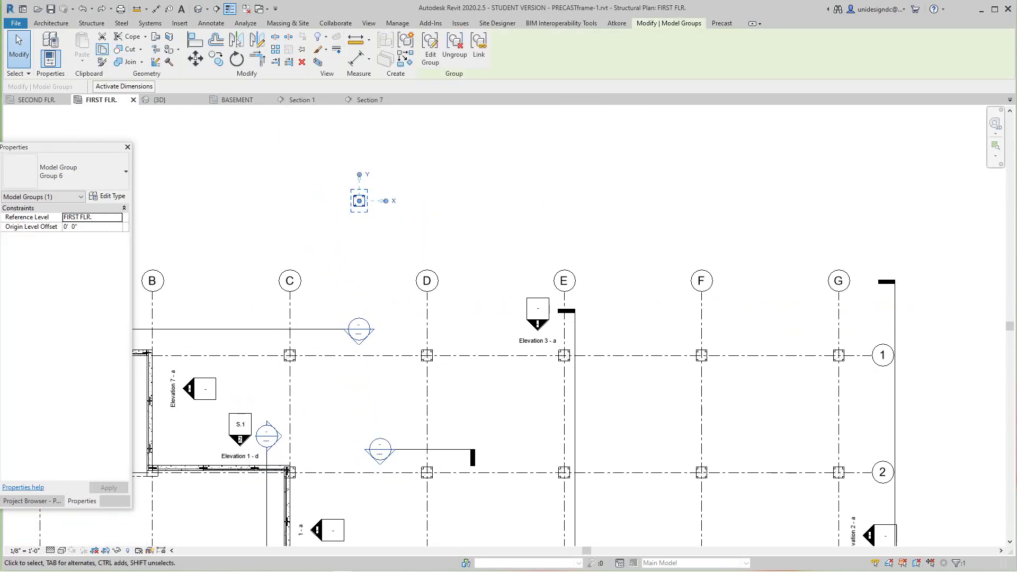
key(ctrl+c)
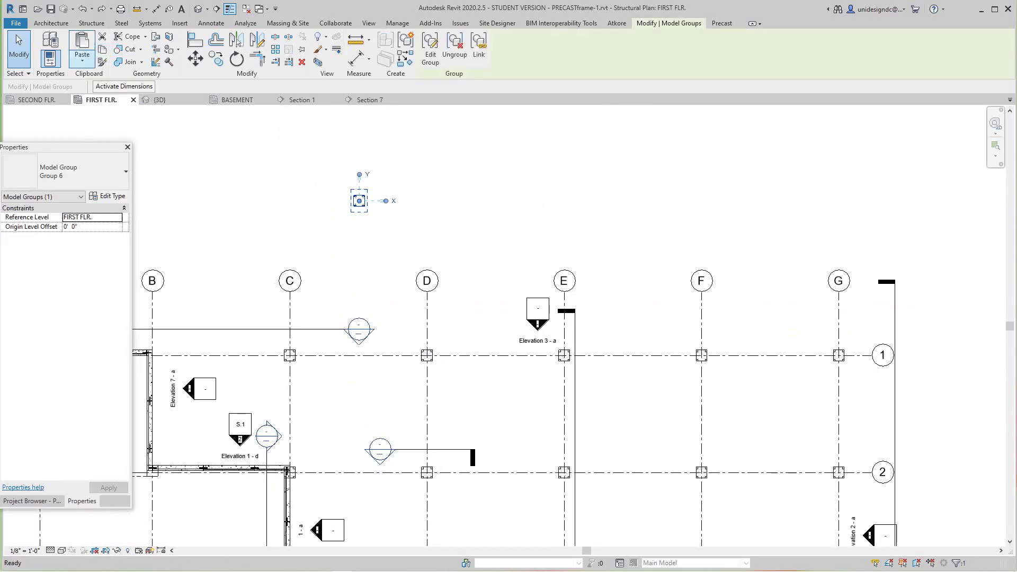
- Paste the model group from the clipboard into the BASEMENT structural plan, centred on the column at grid D/1, and finish the paste
key(ctrl+Tab)
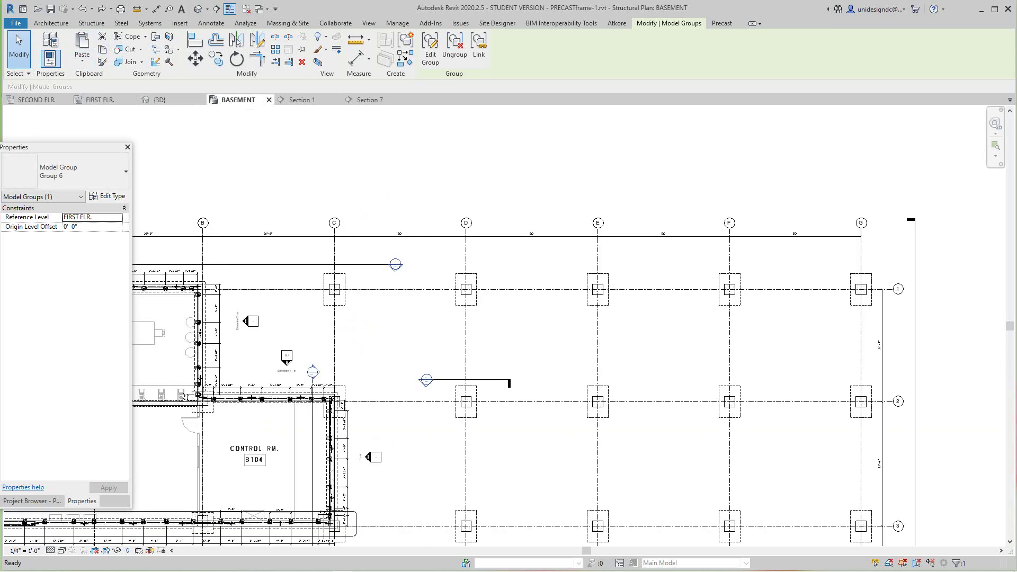
click(82, 61)
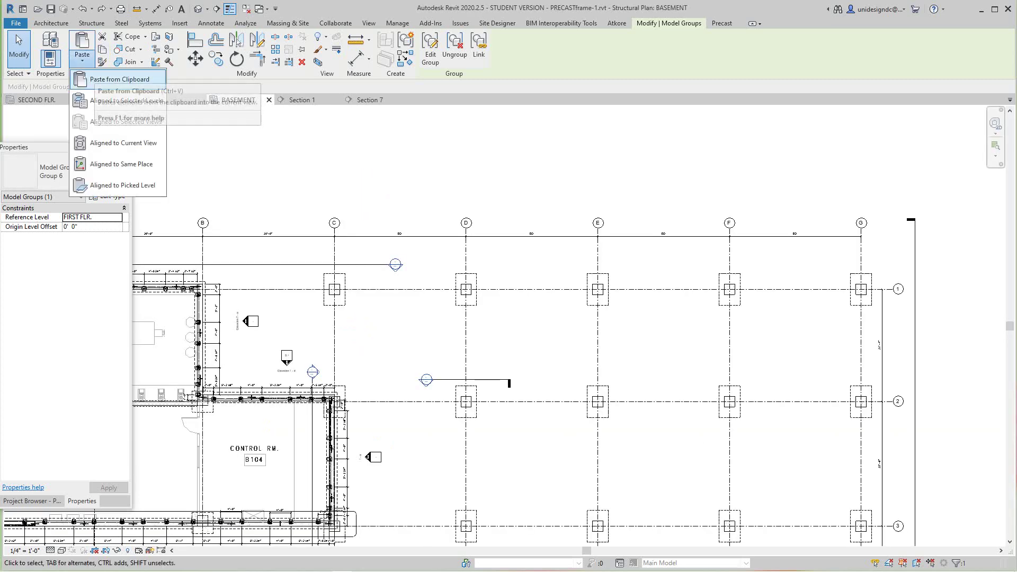
click(109, 76)
scroll(474, 295, up, 4)
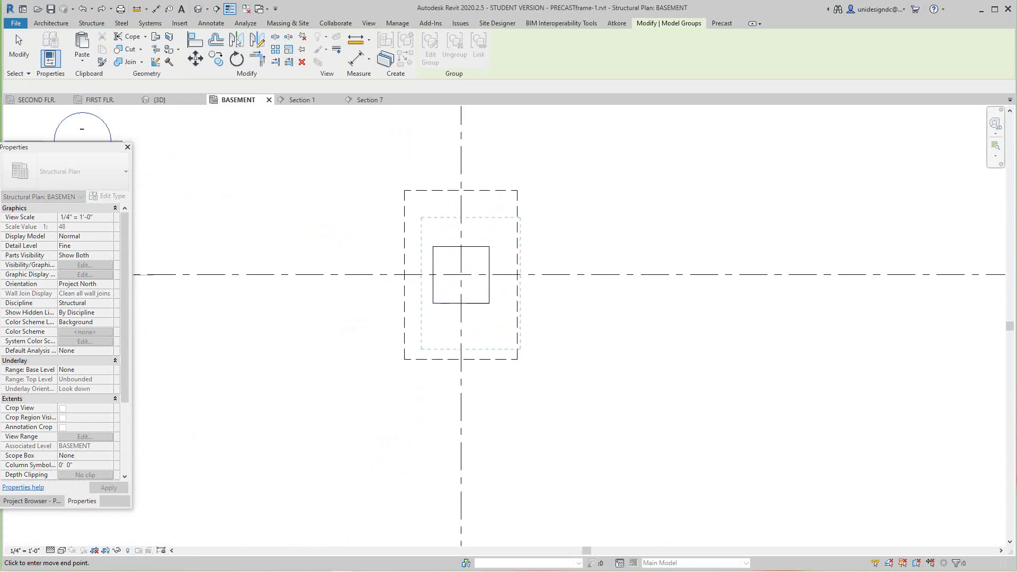
click(461, 275)
scroll(475, 408, down, 2)
middle_drag(475, 408, 480, 330)
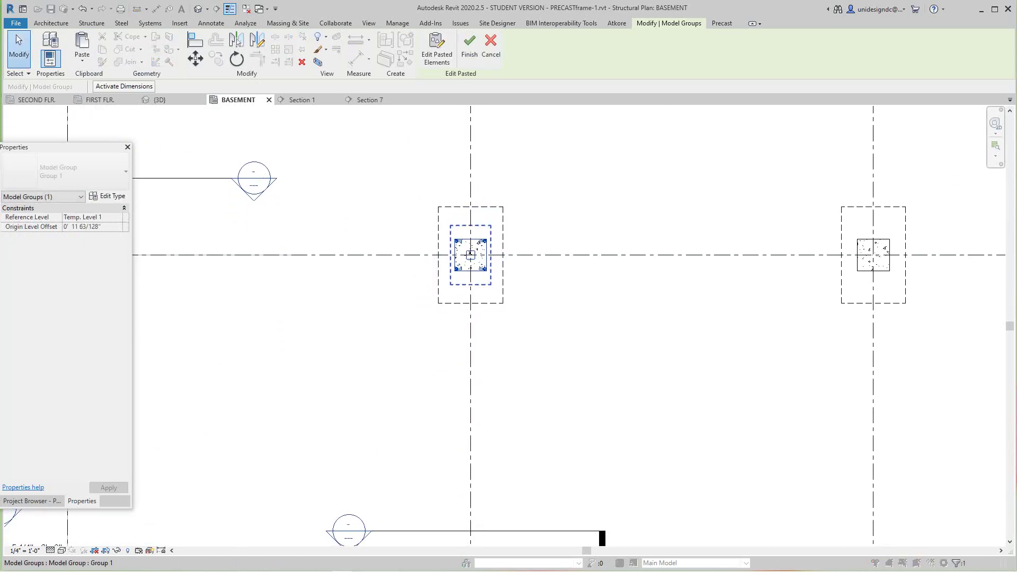
click(469, 46)
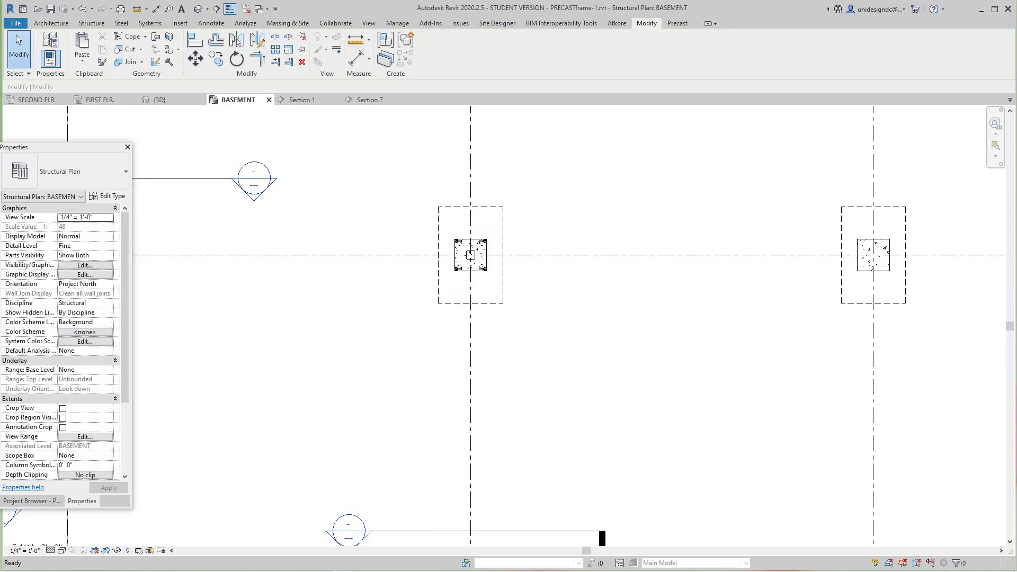
- Copy the connection model group from the D/1 column onto the column centre at grid E/1 in the BASEMENT plan
scroll(471, 255, down, 3)
scroll(470, 253, up, 4)
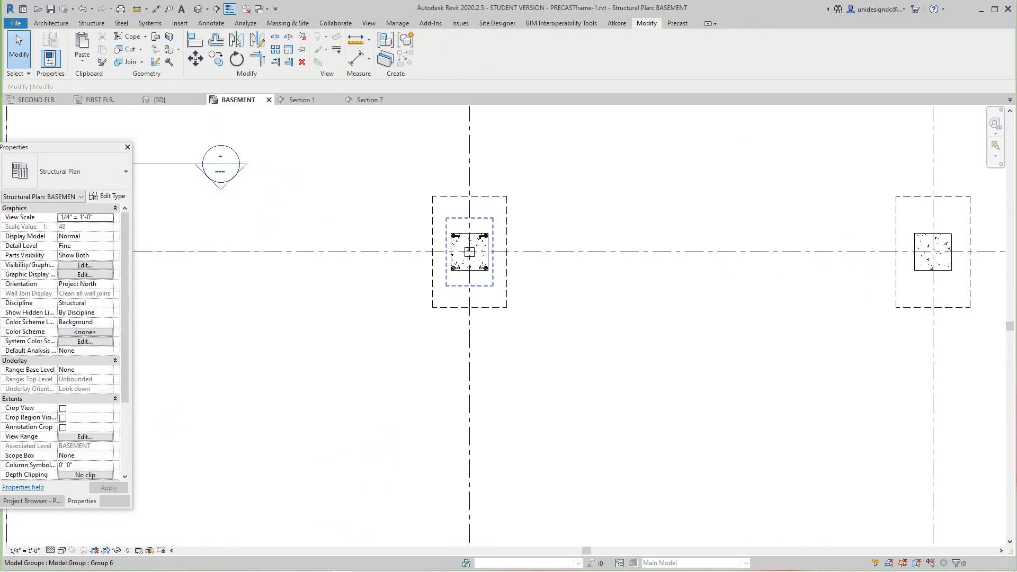
click(469, 252)
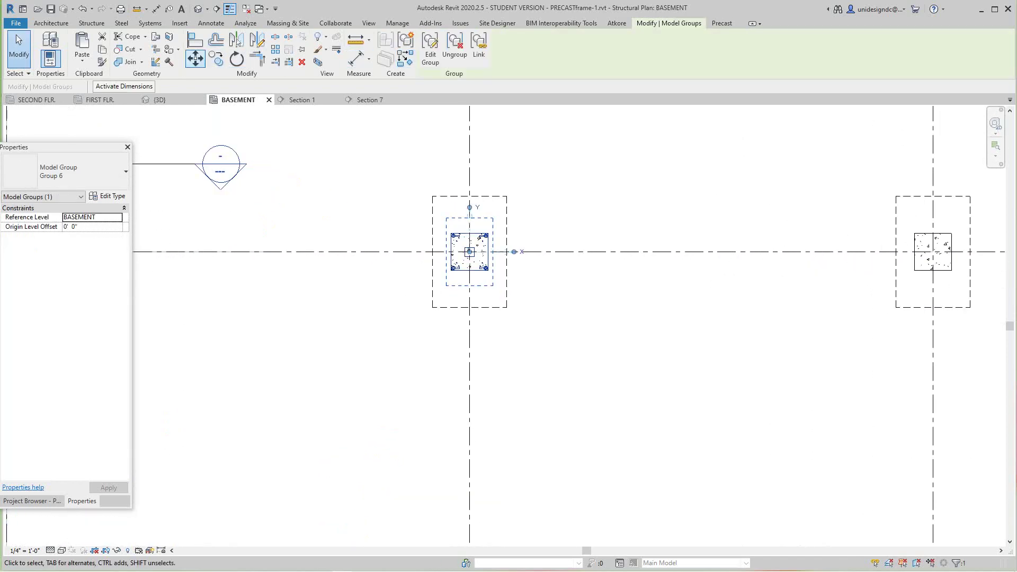
key(c)
key(o)
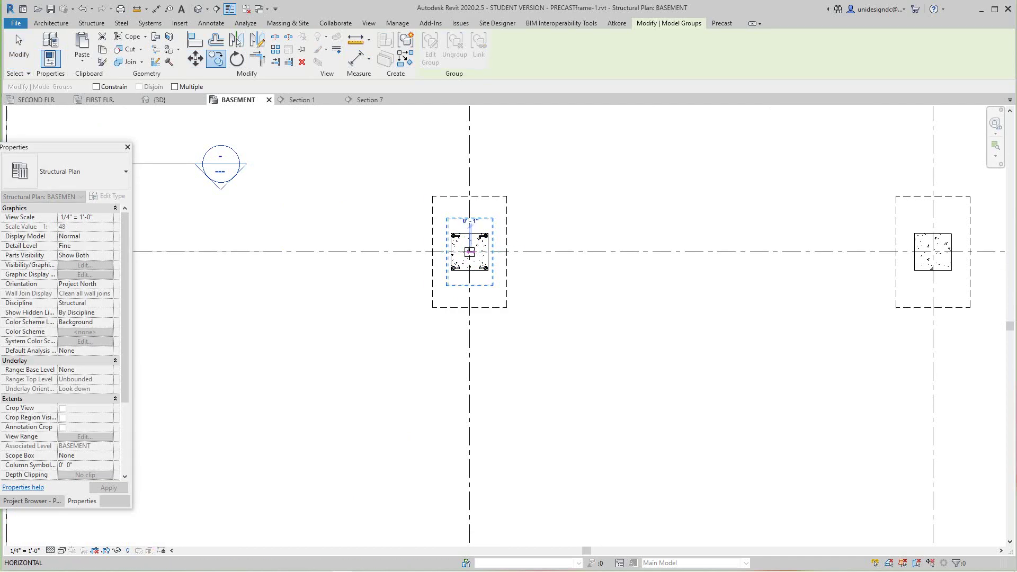
click(469, 252)
scroll(614, 305, down, 2)
middle_drag(631, 297, 422, 304)
scroll(583, 279, up, 2)
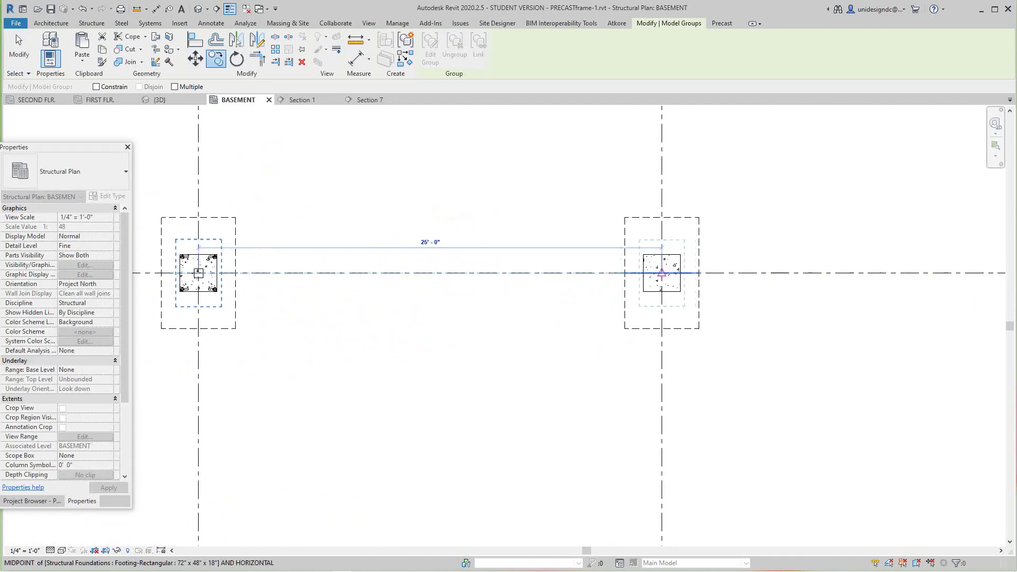
click(662, 273)
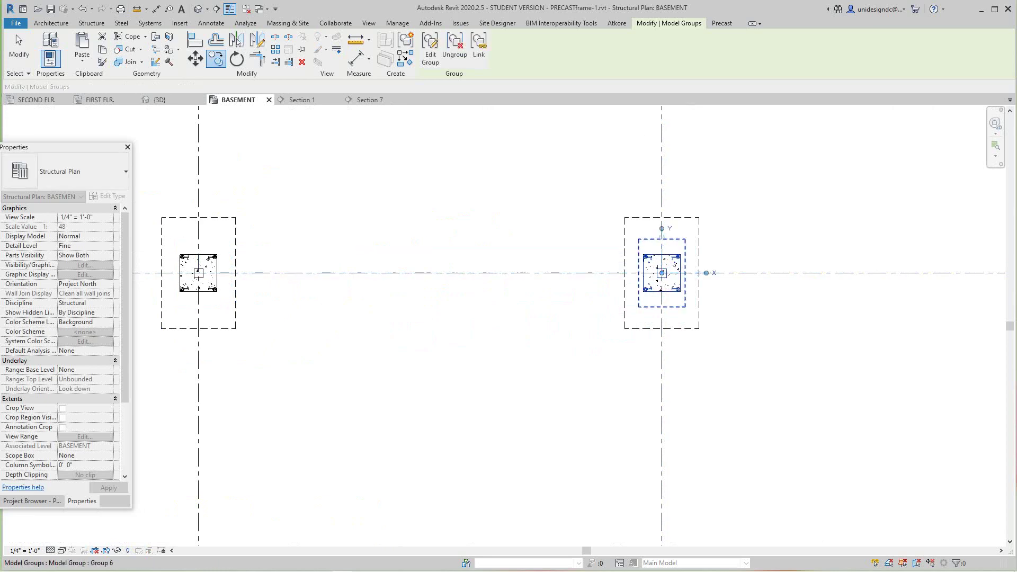
scroll(662, 273, down, 3)
middle_drag(661, 273, 538, 264)
key(Escape)
- Copy the model group from E/1 onto the columns at F/1 and G/1, using constrained multiple copying
scroll(538, 320, up, 2)
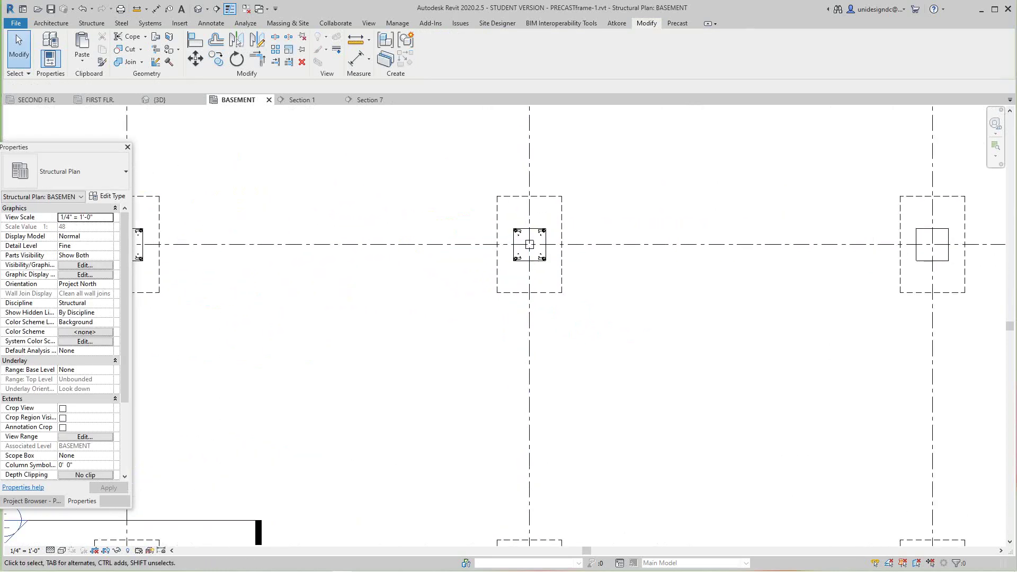
click(529, 244)
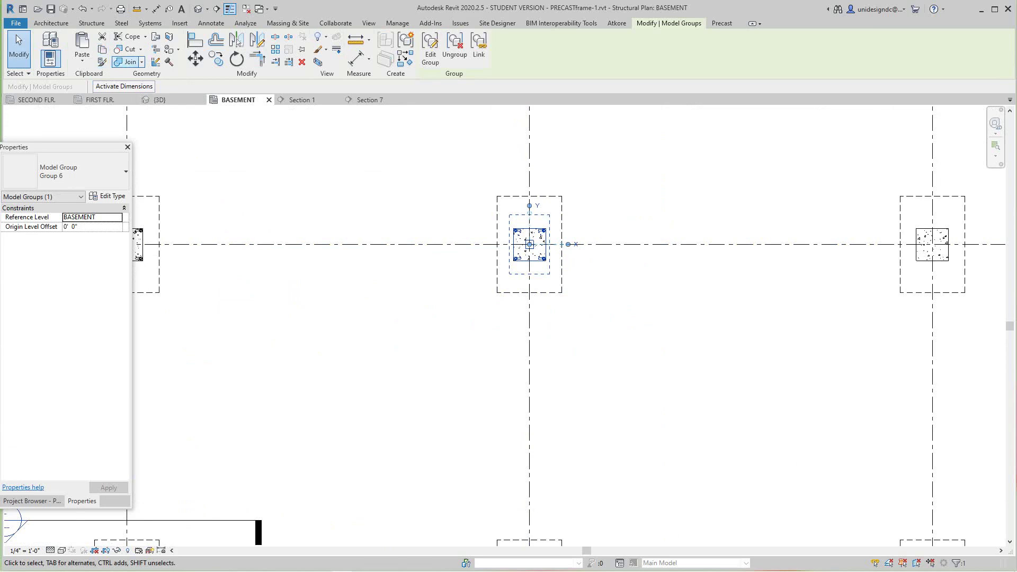
key(m)
key(v)
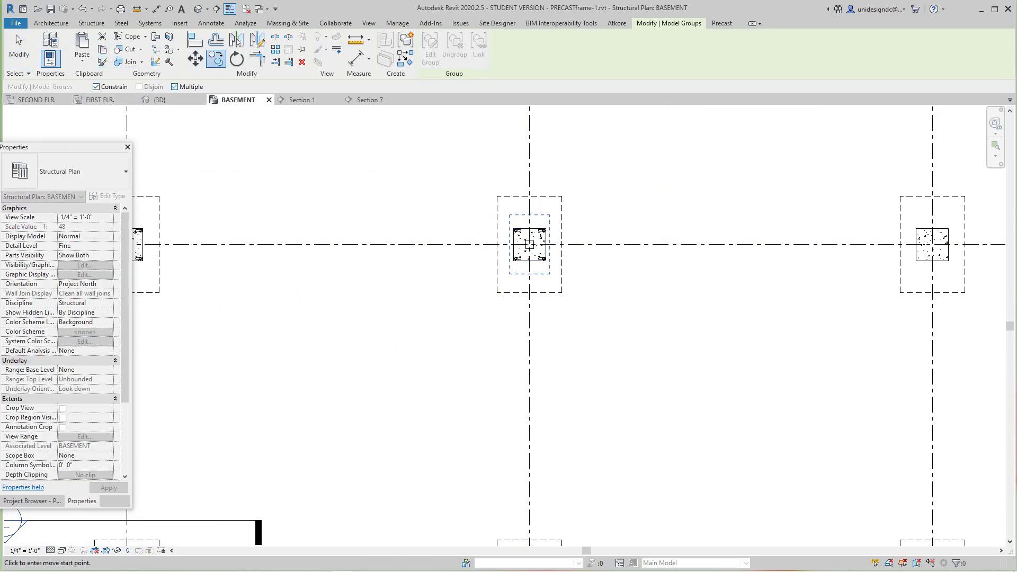
middle_drag(631, 268, 341, 296)
scroll(340, 297, up, 2)
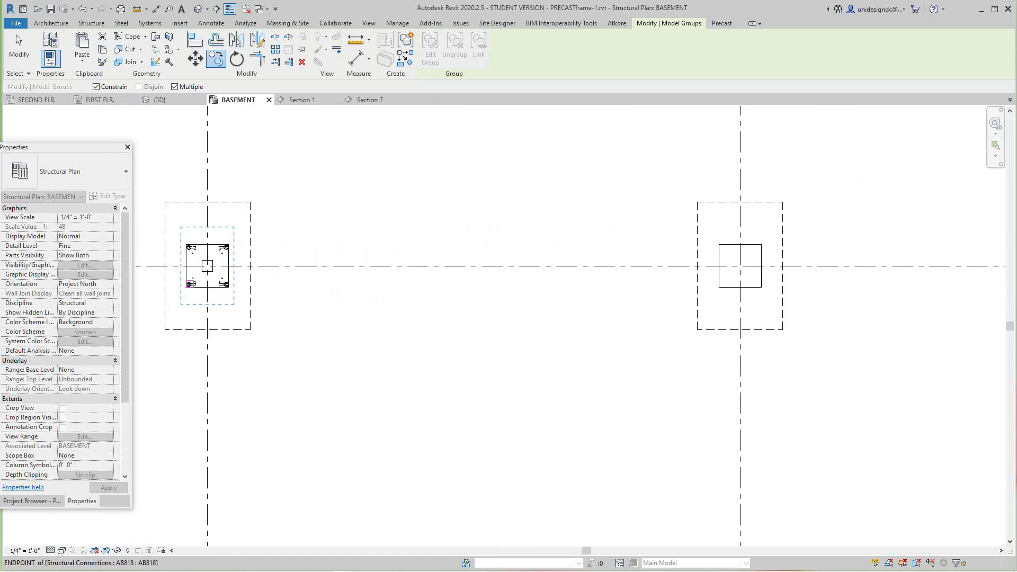
click(207, 266)
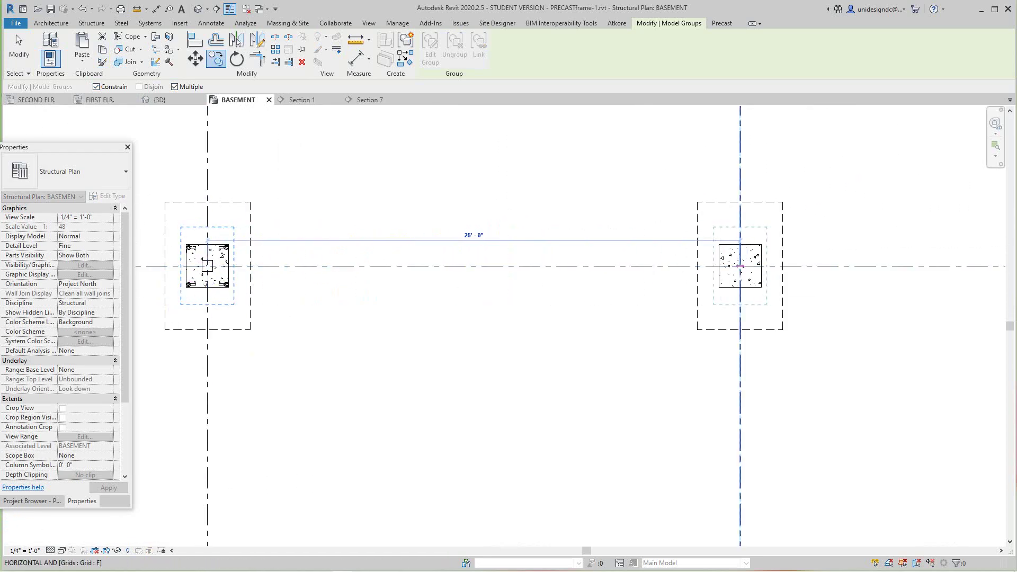
click(740, 266)
scroll(826, 267, down, 4)
middle_drag(826, 267, 582, 301)
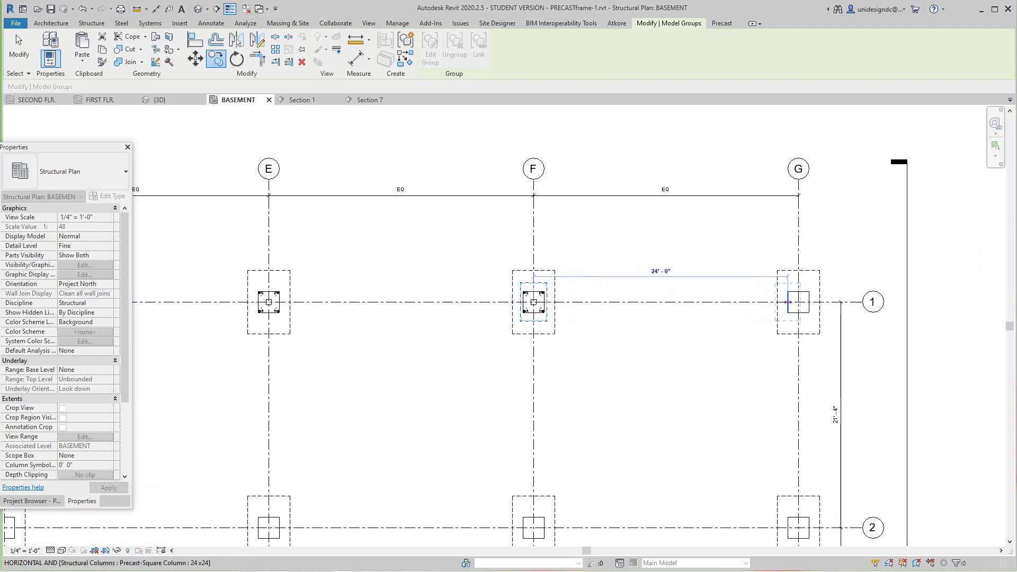
scroll(789, 305, up, 2)
click(805, 298)
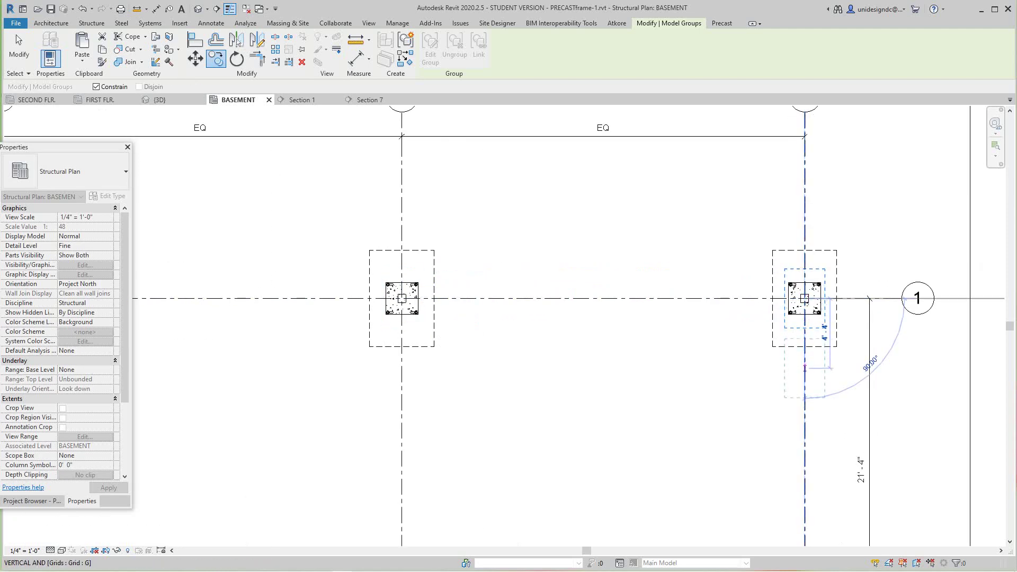
- Place further copies of the model group at the centres of the G/2 and F/2 columns
scroll(805, 367, down, 2)
middle_drag(804, 367, 768, 261)
scroll(738, 375, up, 2)
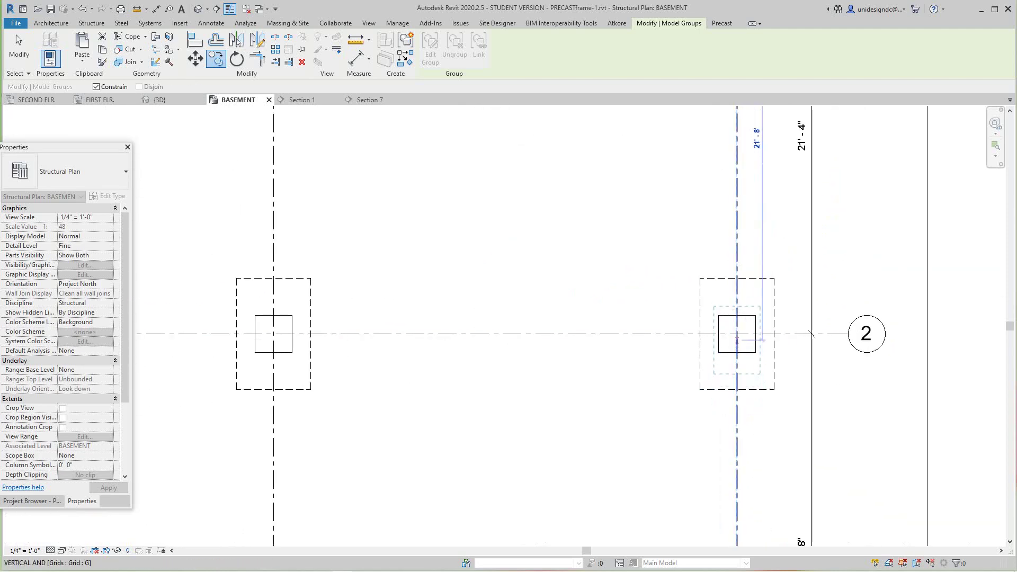
click(737, 334)
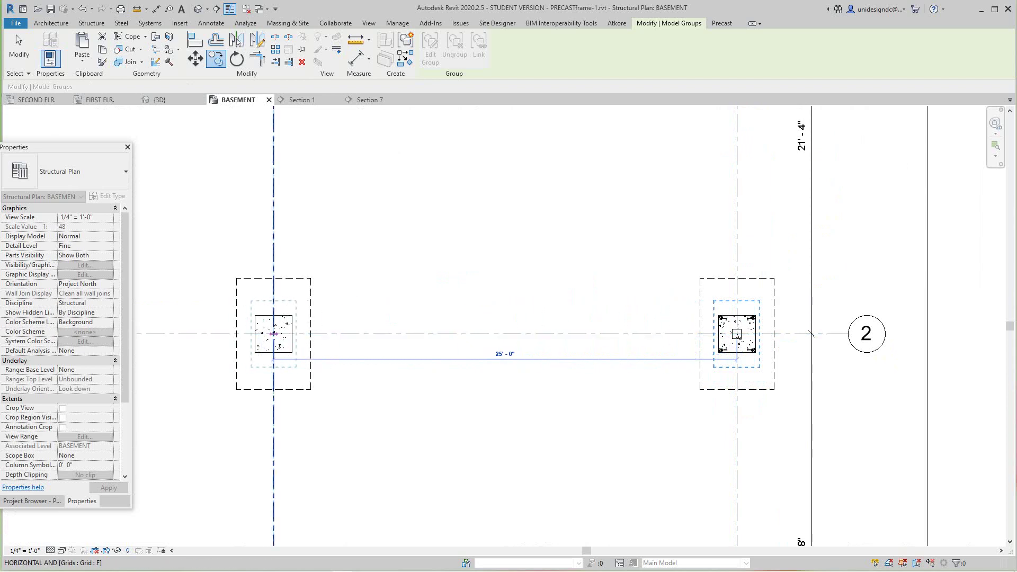
click(273, 334)
- Continue copying the model group along grid 2 onto the E/2 and D/2 columns
middle_drag(274, 343, 589, 354)
scroll(507, 366, down, 2)
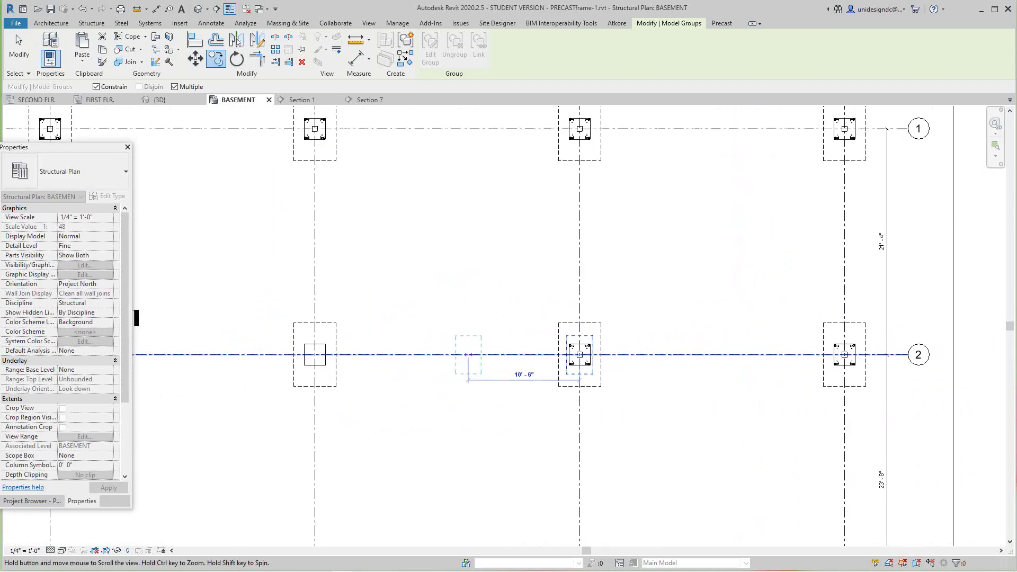
middle_drag(468, 355, 626, 356)
scroll(611, 357, up, 3)
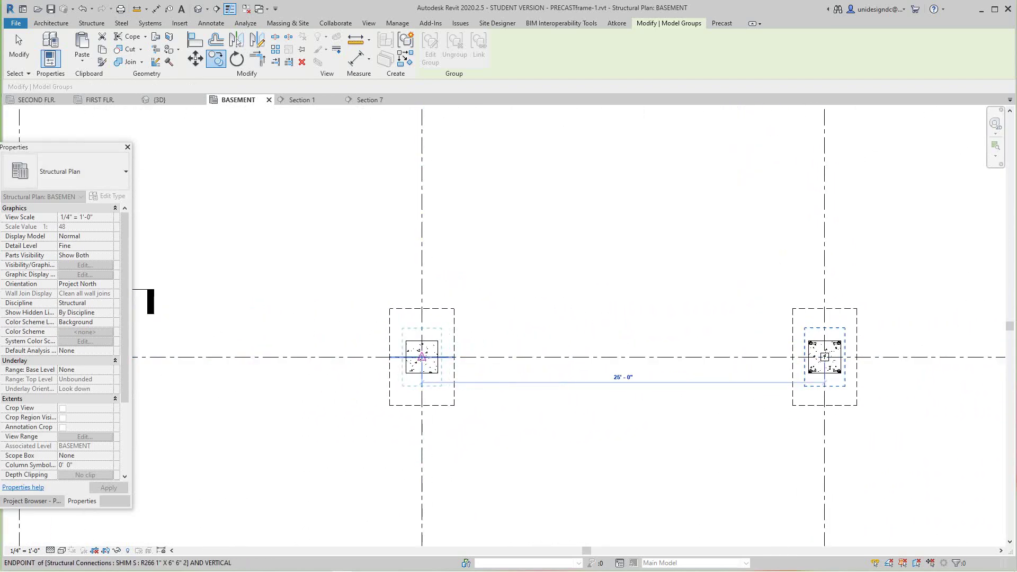
click(421, 356)
scroll(361, 357, down, 2)
middle_drag(364, 356, 740, 356)
scroll(462, 356, up, 1)
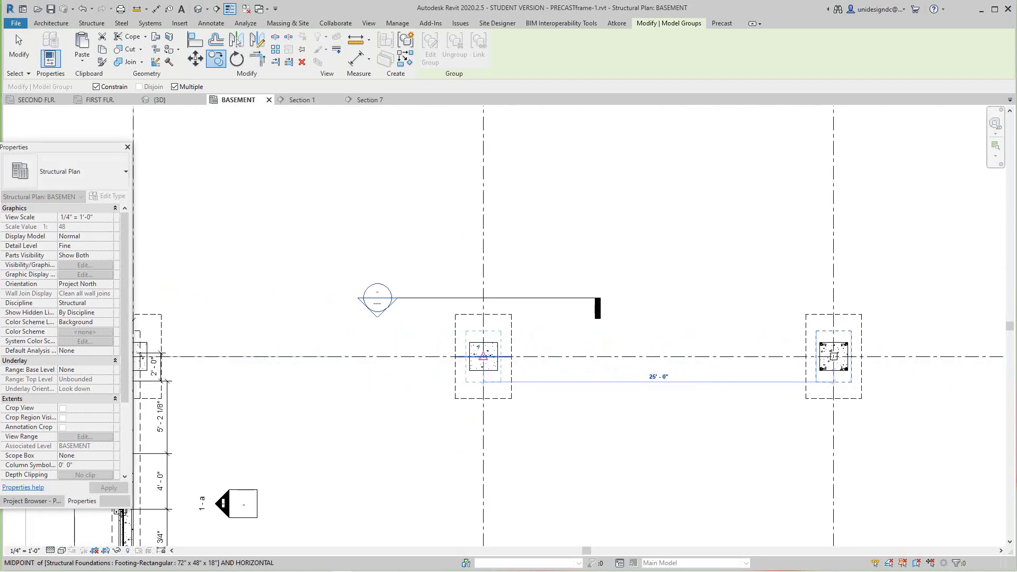
click(483, 356)
- Place copies of the model group on the grid 3 columns at D/3 and E/3
scroll(483, 356, down, 4)
middle_drag(424, 366, 424, 424)
scroll(415, 427, up, 2)
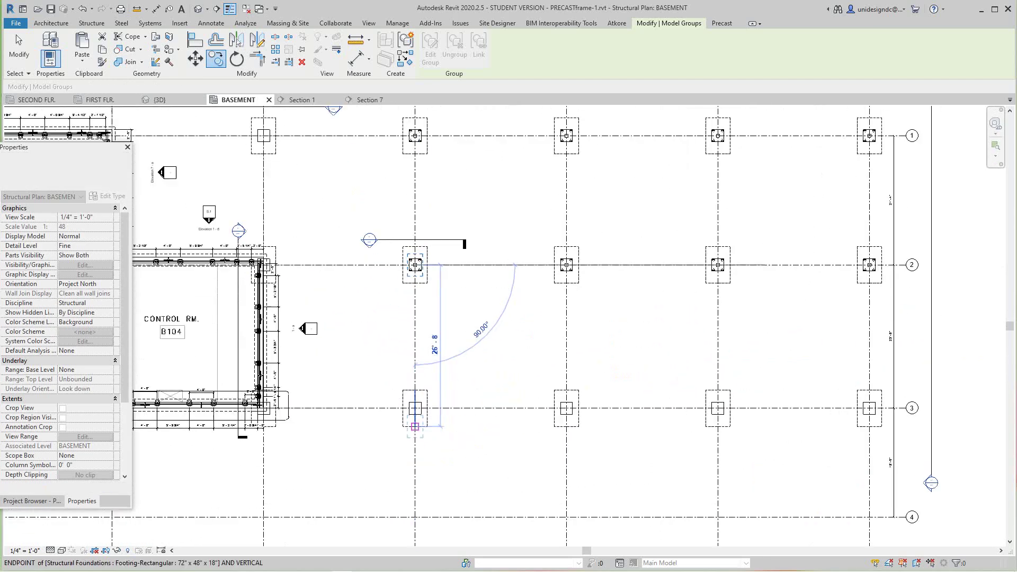
scroll(414, 426, up, 4)
click(412, 387)
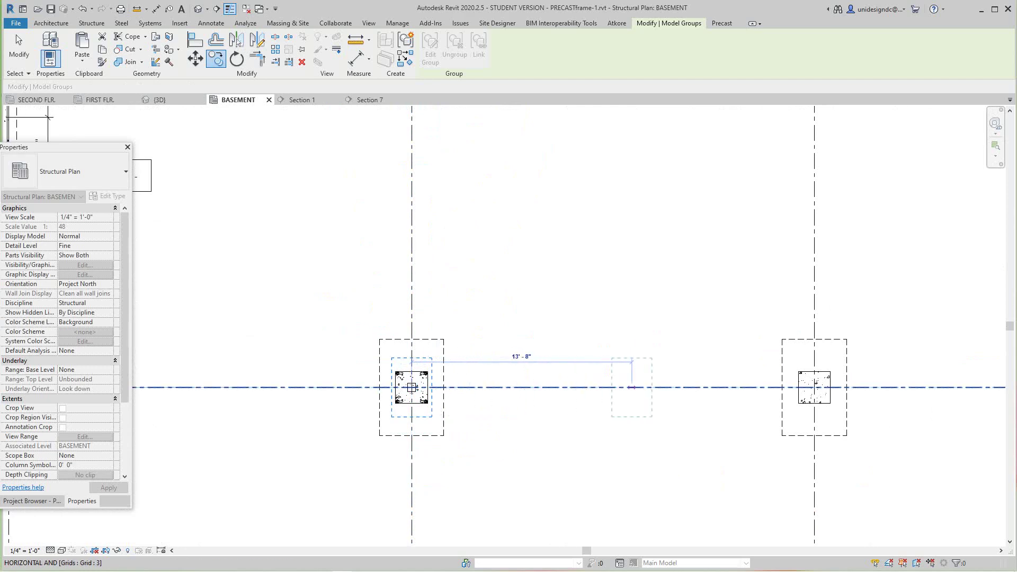
scroll(726, 387, down, 1)
middle_drag(726, 387, 478, 403)
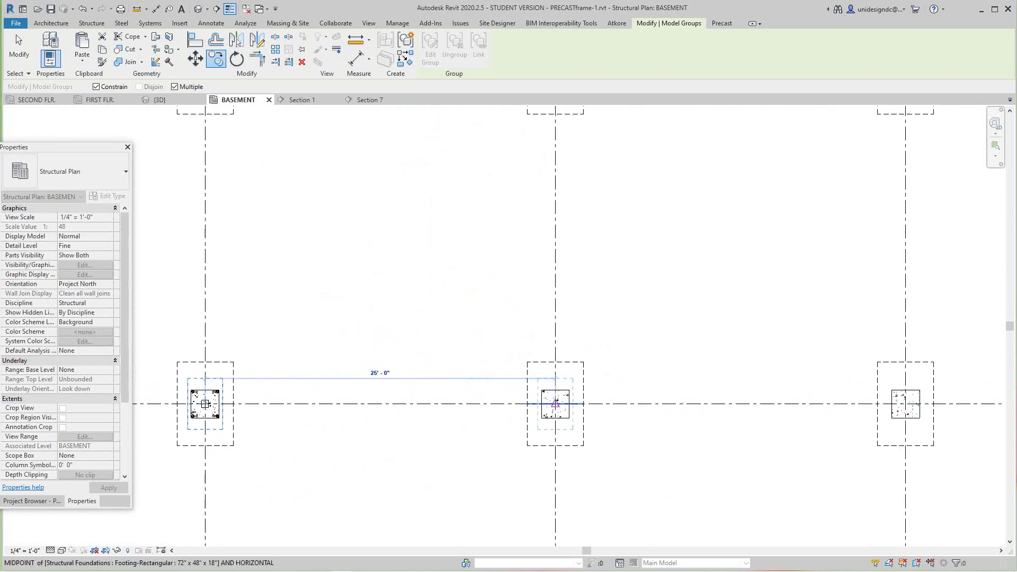
click(555, 404)
- Place the remaining copies of the model group at F/3 and G/3, and finish the copy command
scroll(651, 404, down, 1)
middle_drag(654, 404, 321, 415)
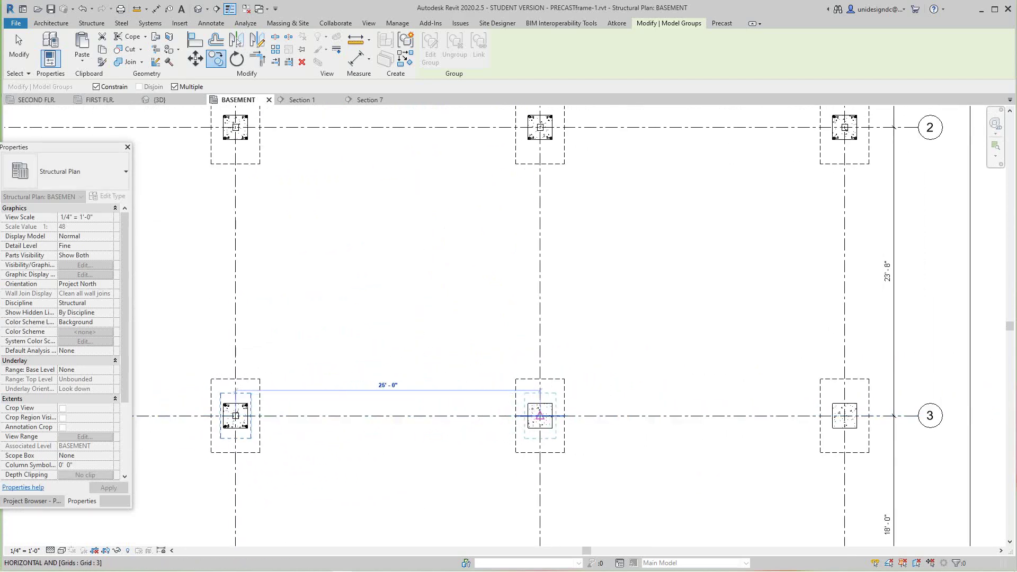
click(539, 415)
scroll(613, 415, down, 2)
middle_drag(720, 416, 490, 428)
scroll(493, 425, up, 2)
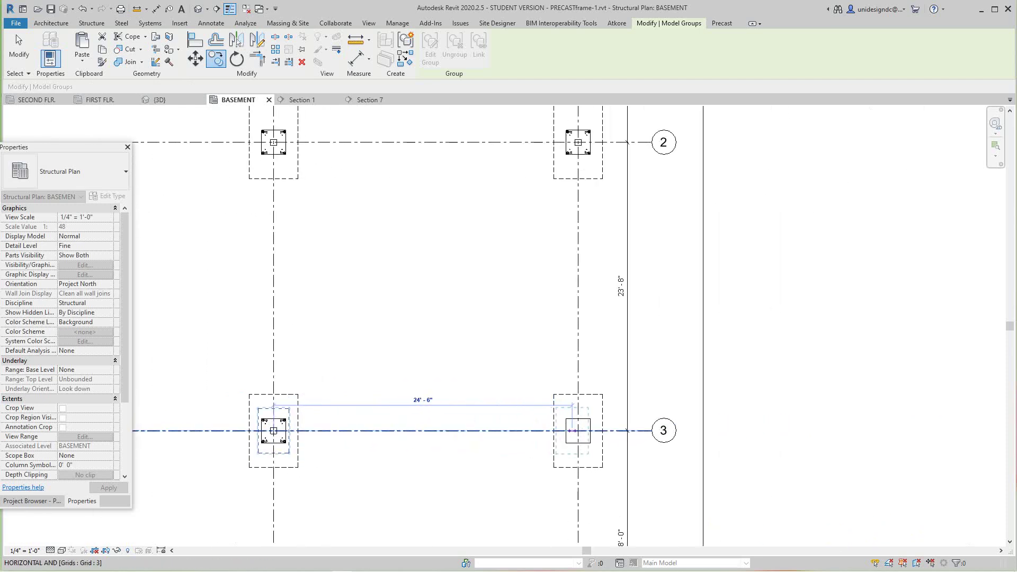
click(578, 431)
key(Escape)
key(Escape)
- Open the Section 7 view from its section mark near the D/2 column in the BASEMENT plan
scroll(444, 351, down, 4)
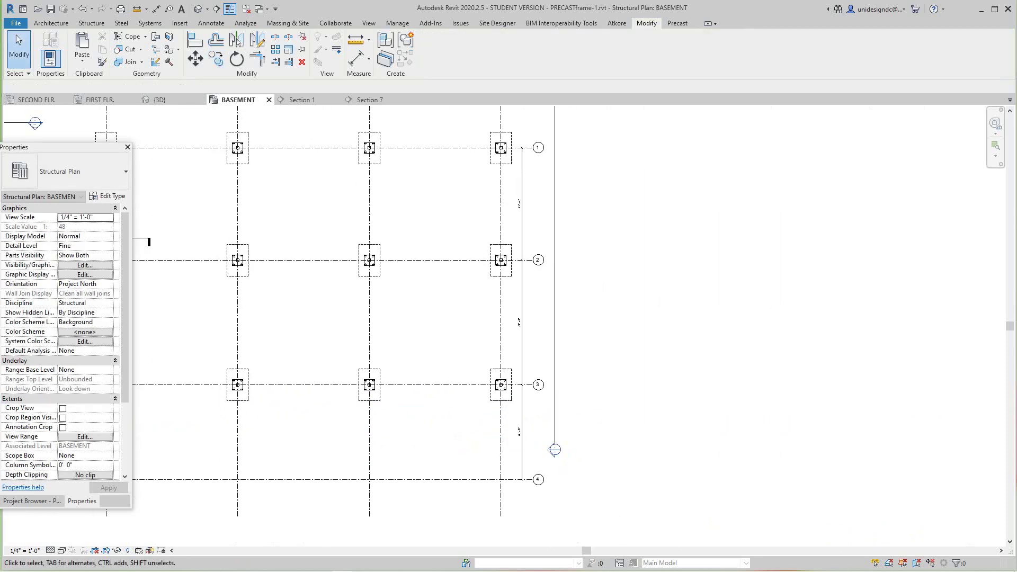
middle_drag(444, 351, 527, 383)
scroll(230, 300, up, 5)
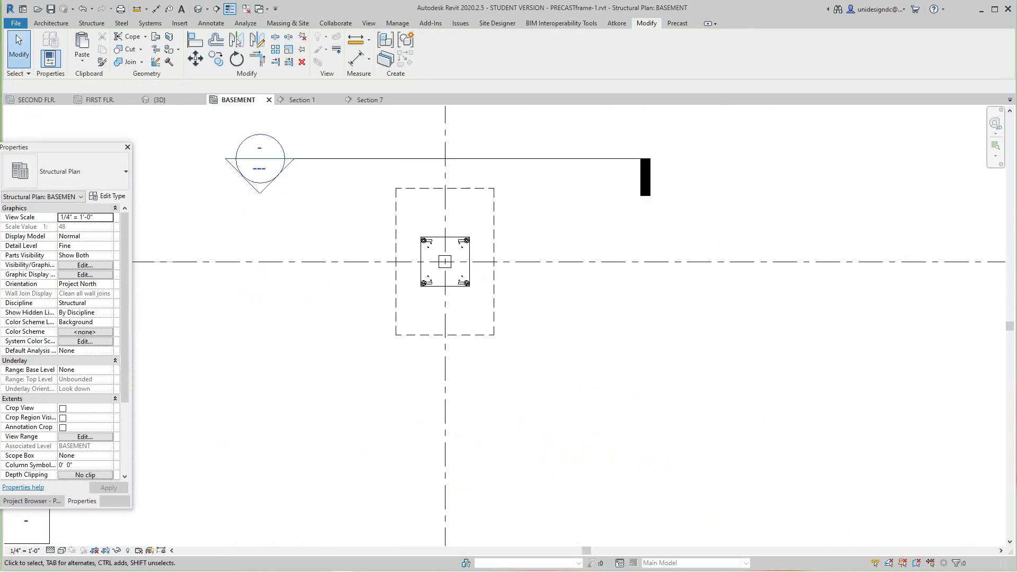
double_click(306, 283)
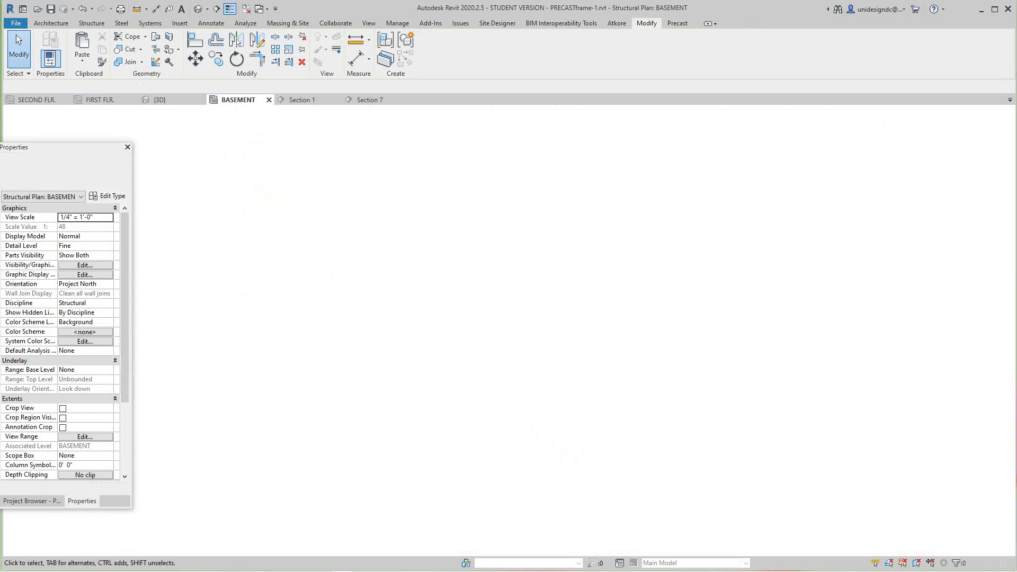
scroll(385, 355, up, 4)
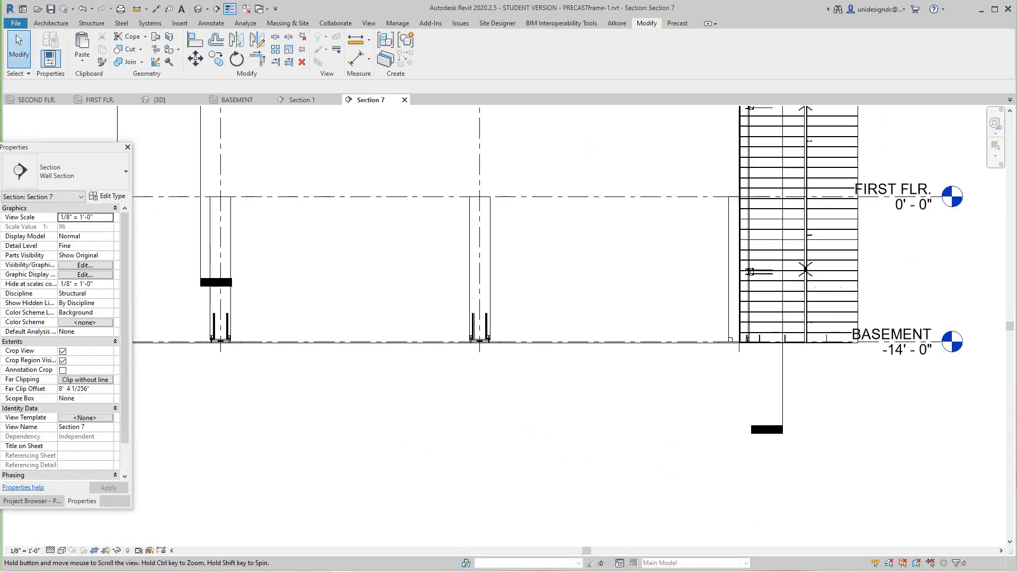
- Extend the lower edge of Section 7's crop region below the BASEMENT level to include the column footings
click(493, 345)
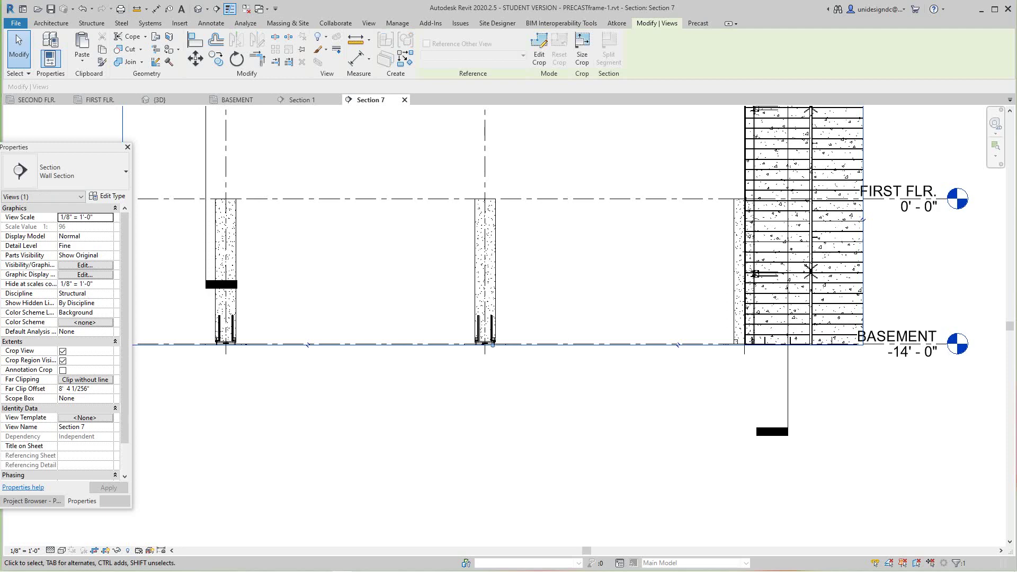
key(Escape)
scroll(457, 363, up, 2)
click(515, 335)
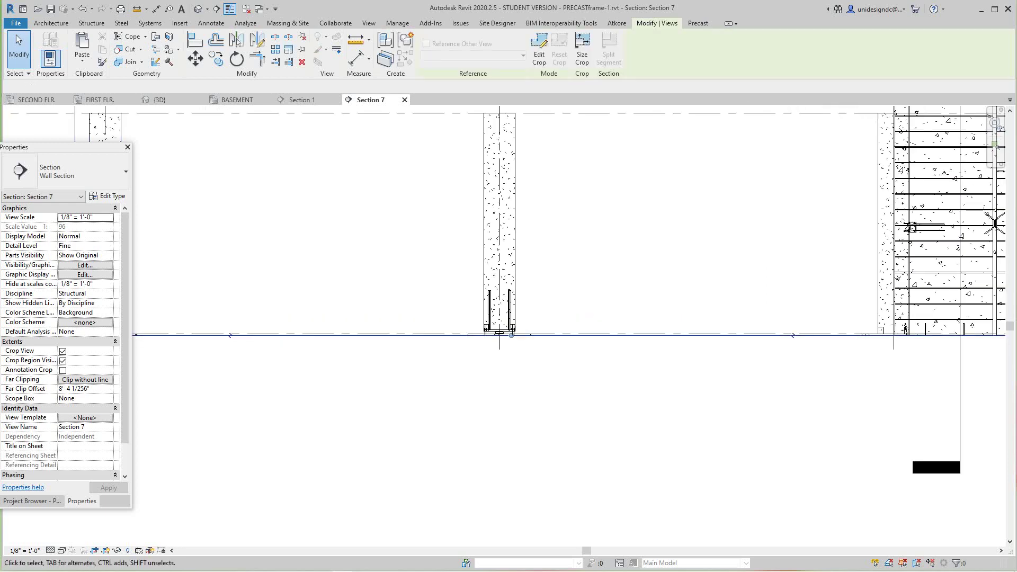
scroll(515, 346, up, 2)
drag(509, 330, 510, 384)
key(Escape)
scroll(498, 337, up, 3)
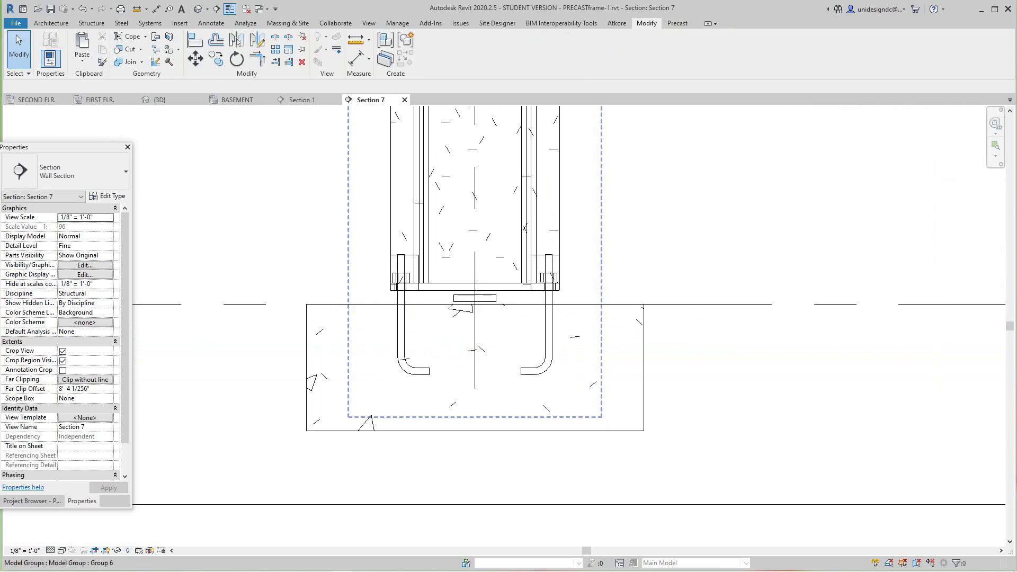
- Open the connection model group at the middle column's base for editing in Section 7
scroll(502, 304, up, 2)
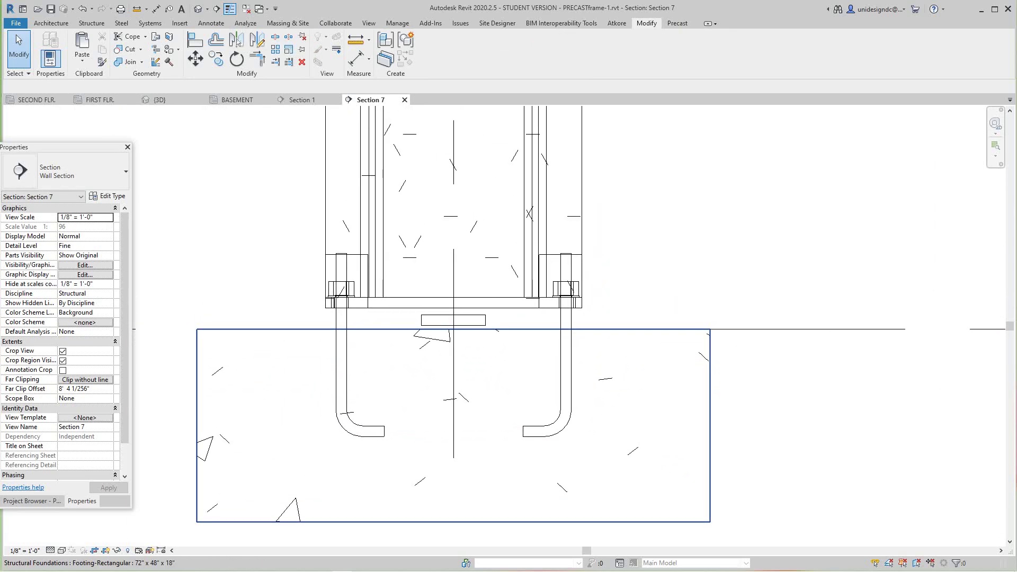
scroll(491, 392, down, 2)
scroll(533, 389, up, 3)
scroll(534, 393, down, 7)
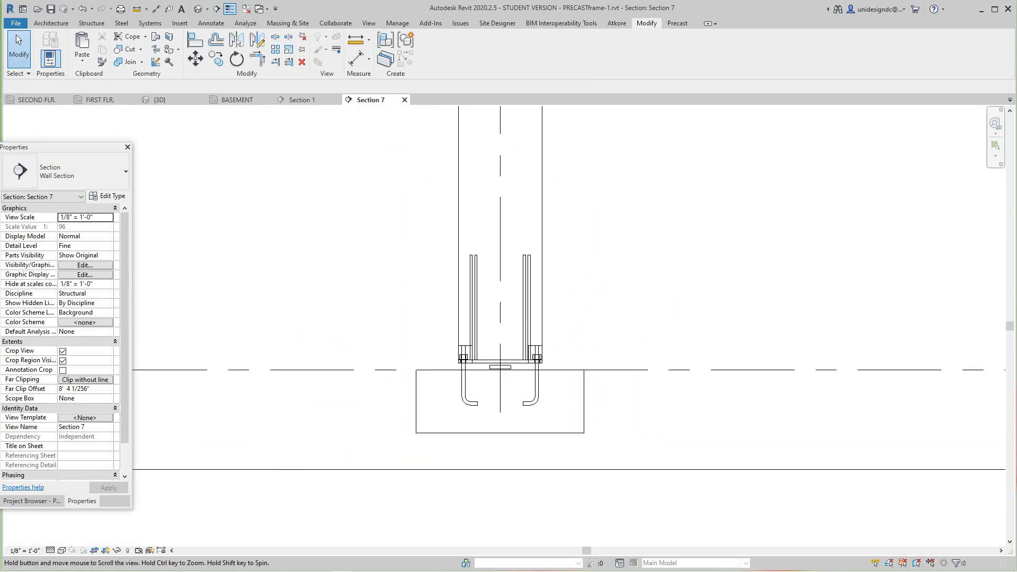
scroll(535, 395, up, 3)
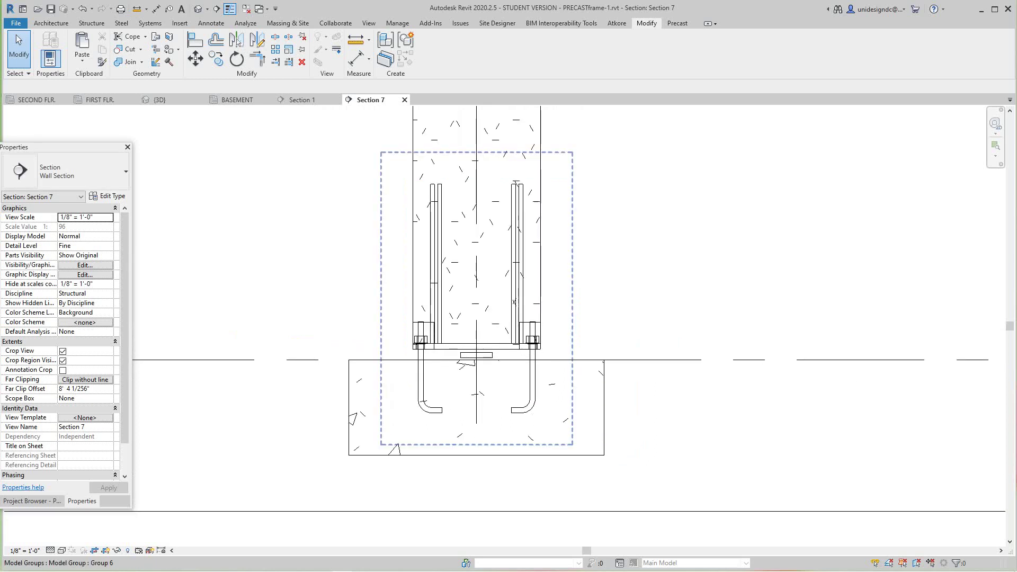
click(477, 318)
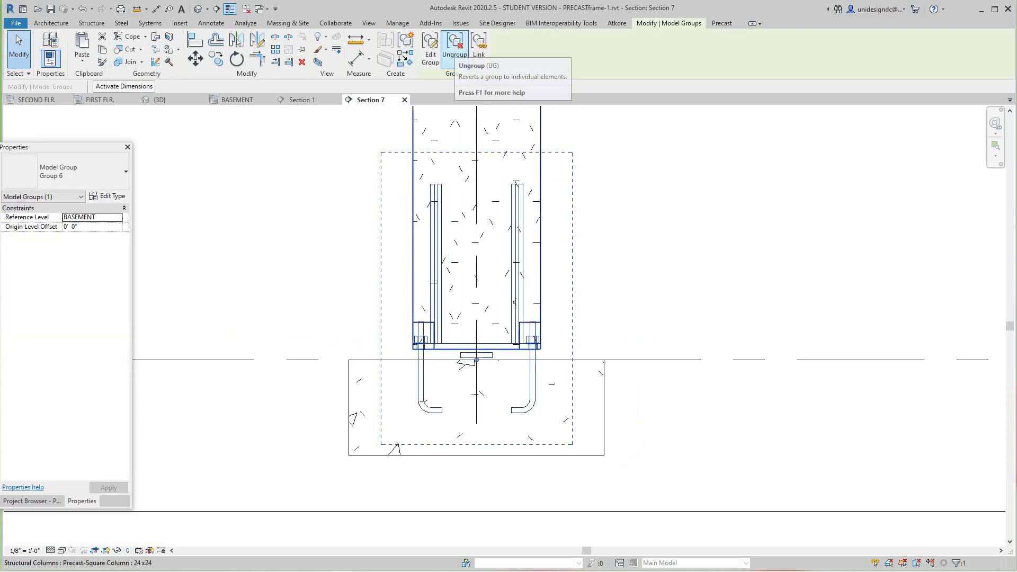
click(430, 51)
scroll(482, 350, up, 2)
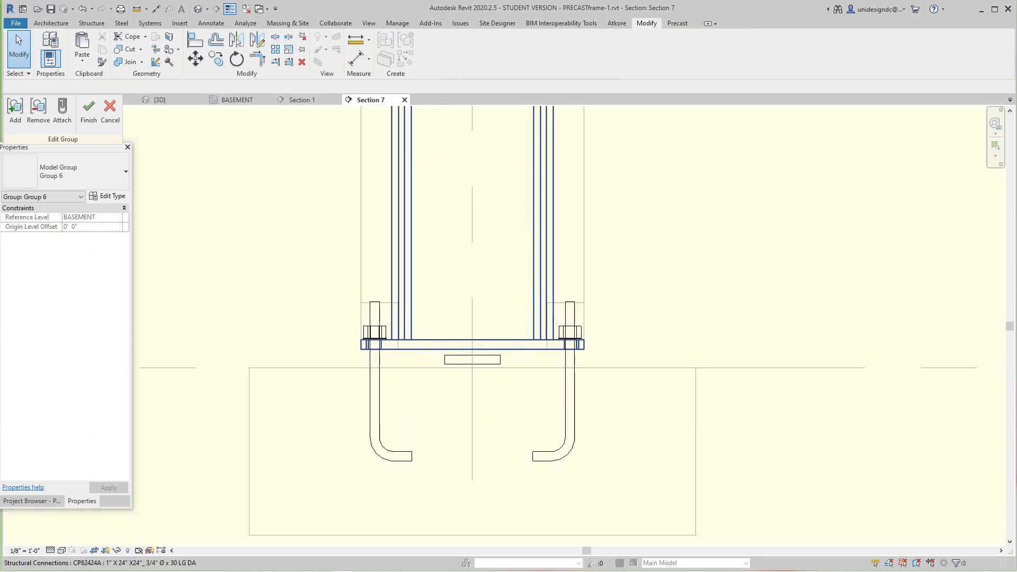
scroll(516, 371, up, 4)
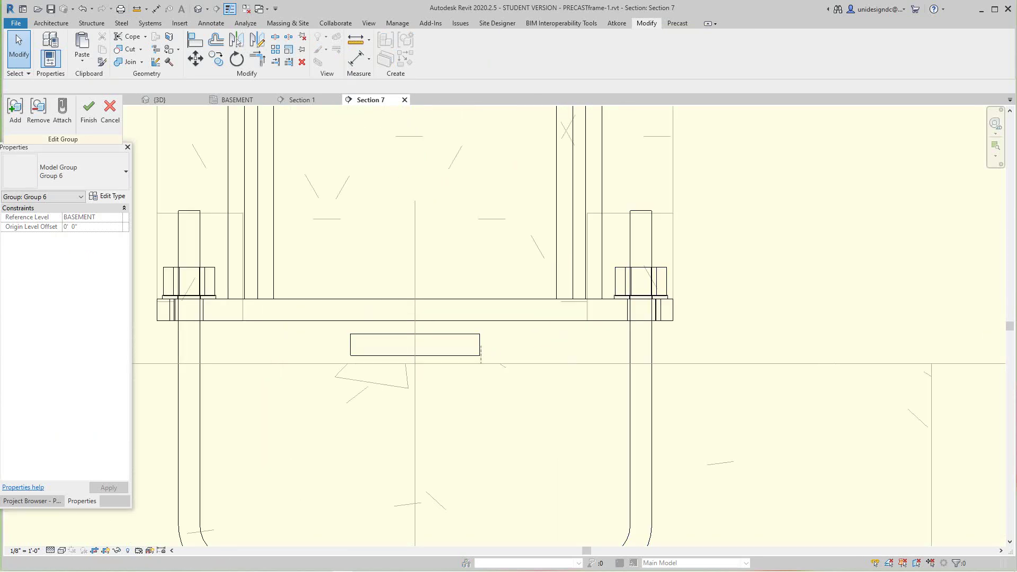
- Copy the shim plate under the base plate vertically upward so the copy stacks directly on the original
scroll(479, 351, up, 2)
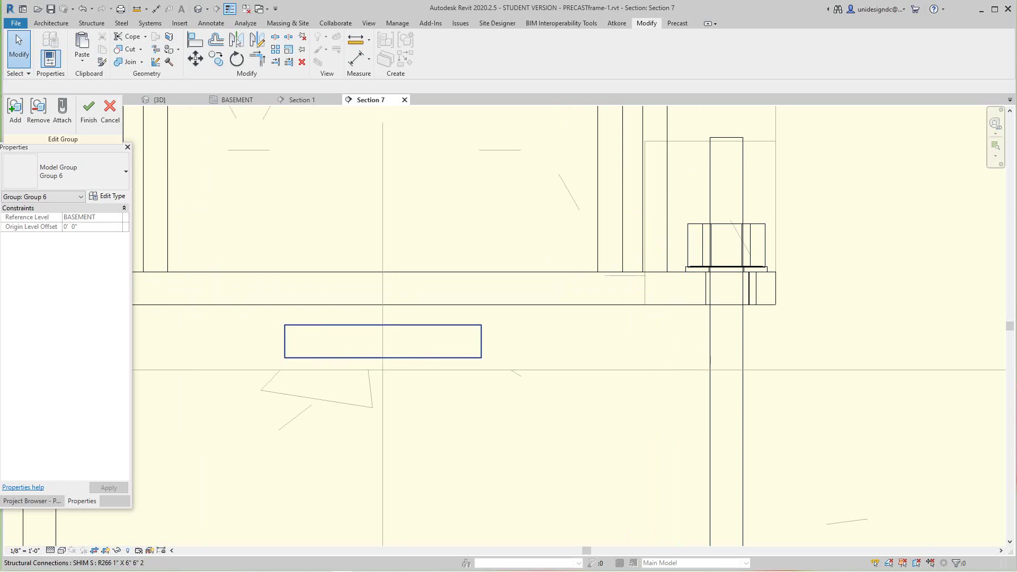
click(479, 351)
click(215, 58)
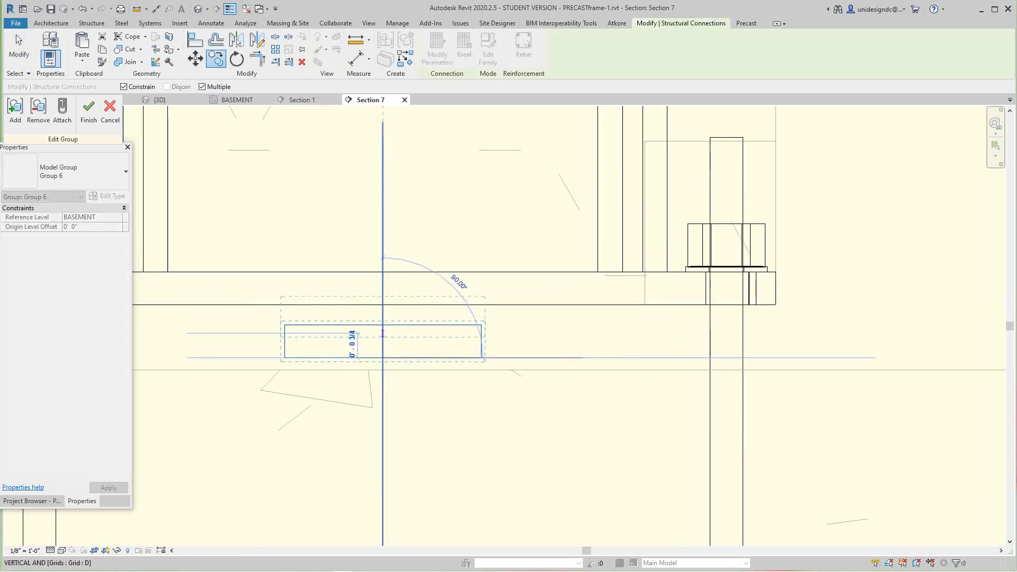
click(383, 325)
key(Escape)
key(Escape)
key(Escape)
- Move the lower shim straight down so its underside rests on the BASEMENT level at the top of the footing
scroll(390, 365, up, 2)
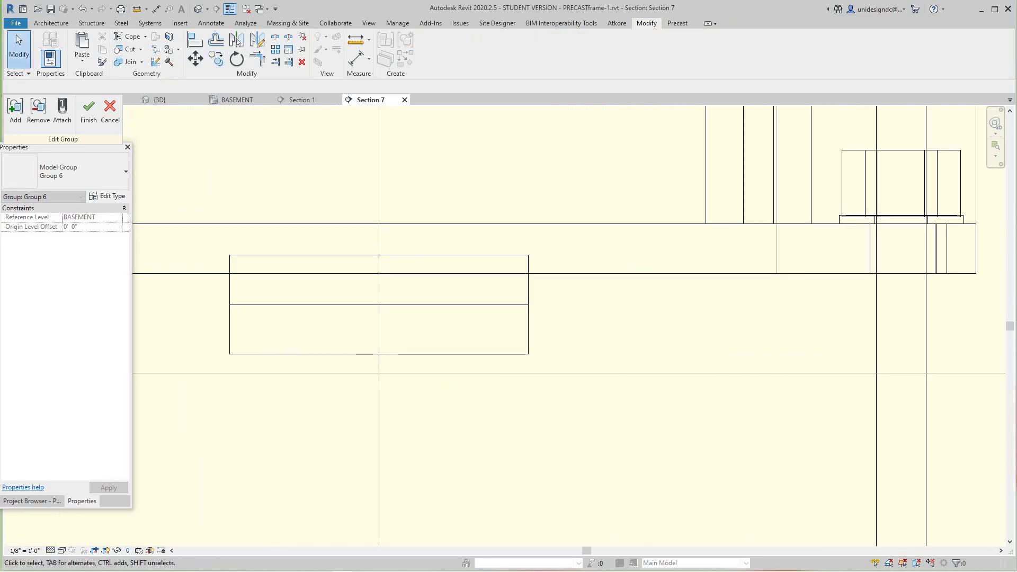
click(390, 354)
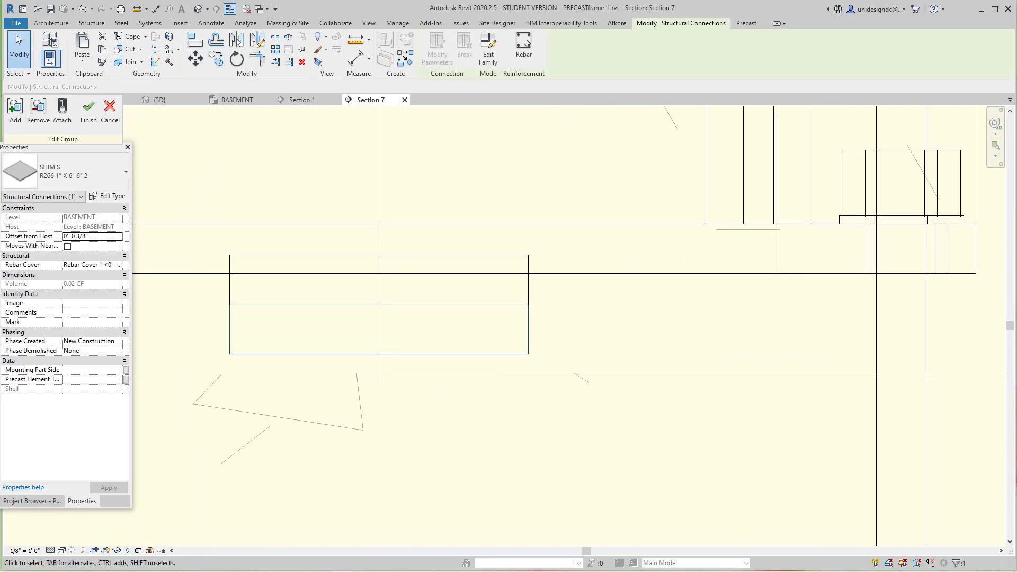
key(c)
key(o)
click(379, 354)
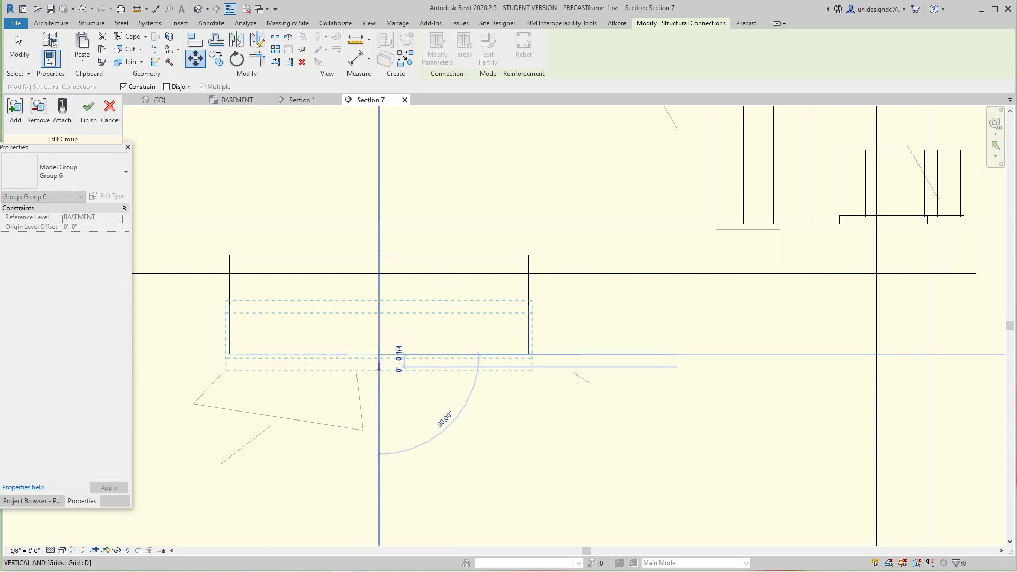
click(379, 373)
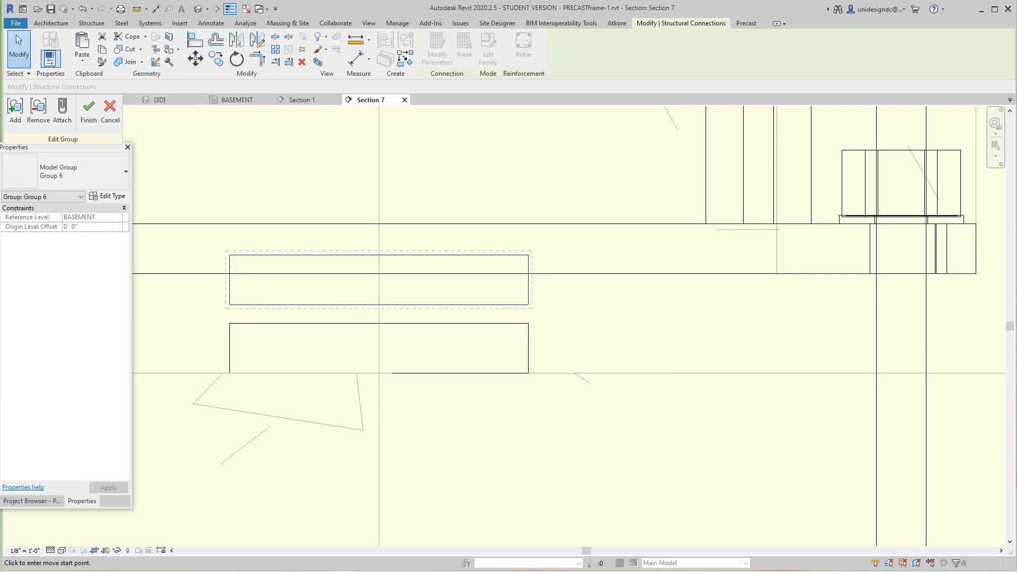
- Move the upper shim down onto the lower shim, finish editing the connection group, and clear the selection
key(m)
key(v)
click(379, 323)
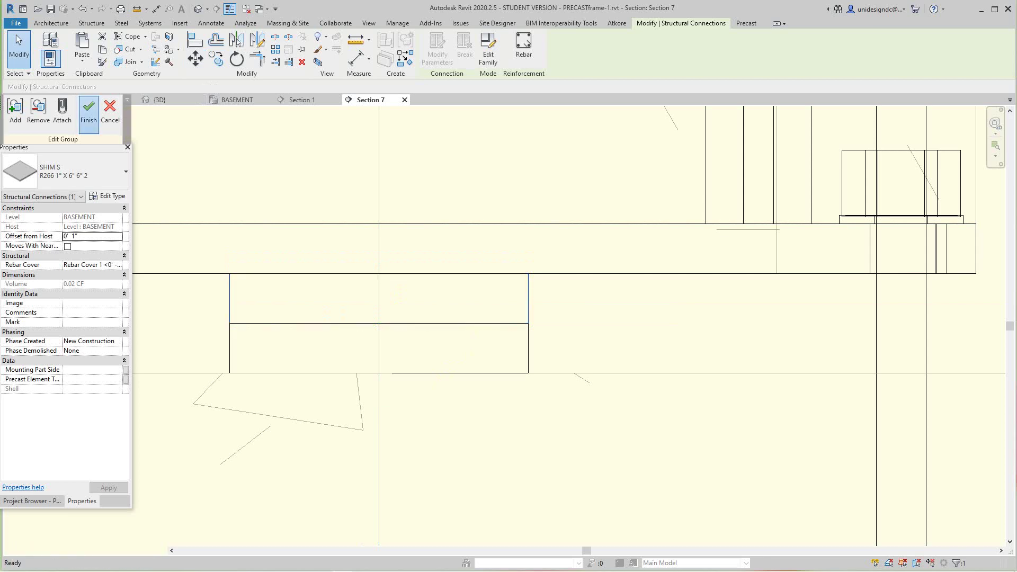
click(89, 112)
scroll(278, 224, down, 2)
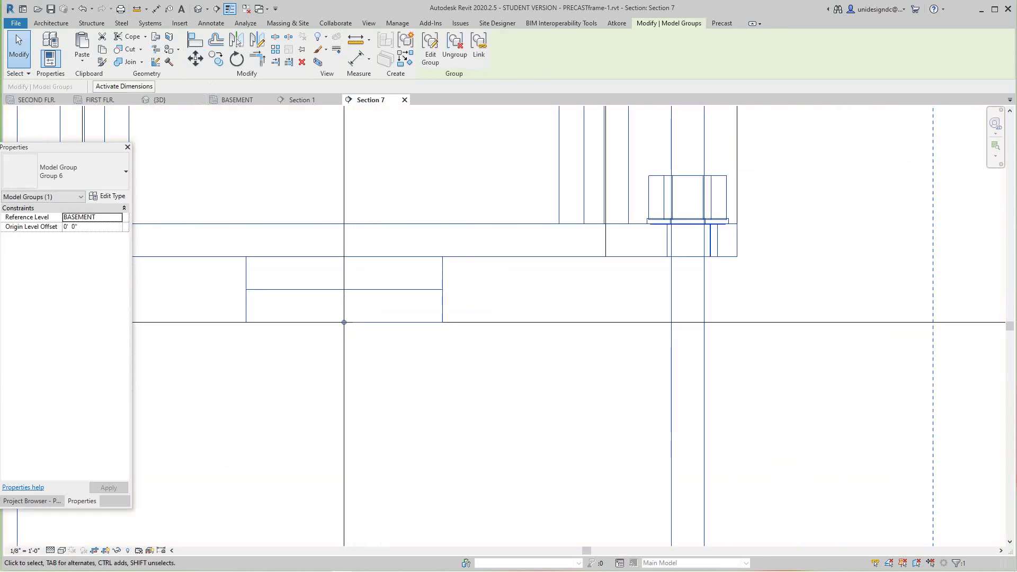
scroll(349, 318, down, 5)
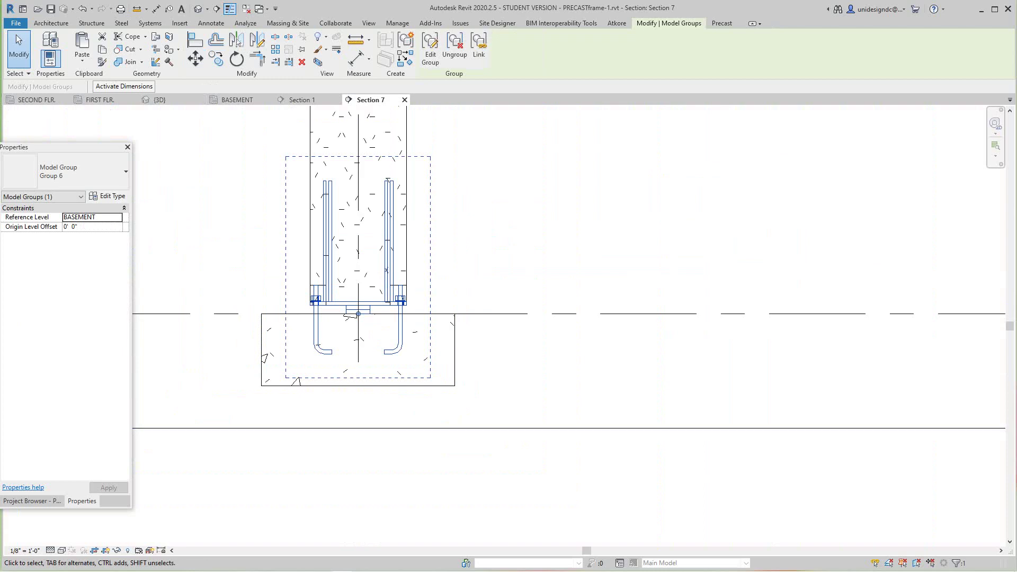
key(Escape)
- Examine the connection groups, shims and footings at the column bases on grids D and E in Section 7
scroll(445, 432, down, 5)
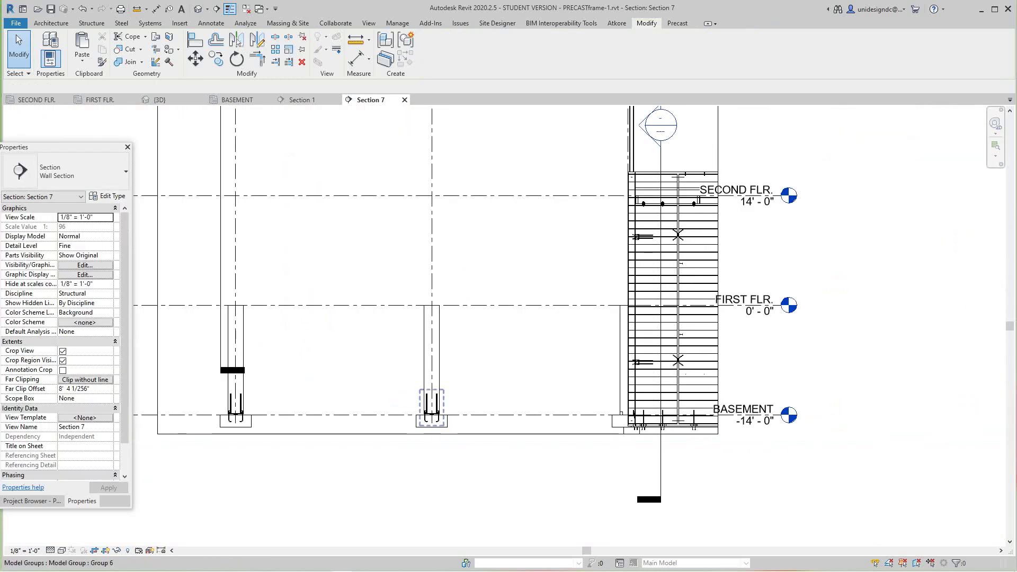
scroll(364, 358, down, 2)
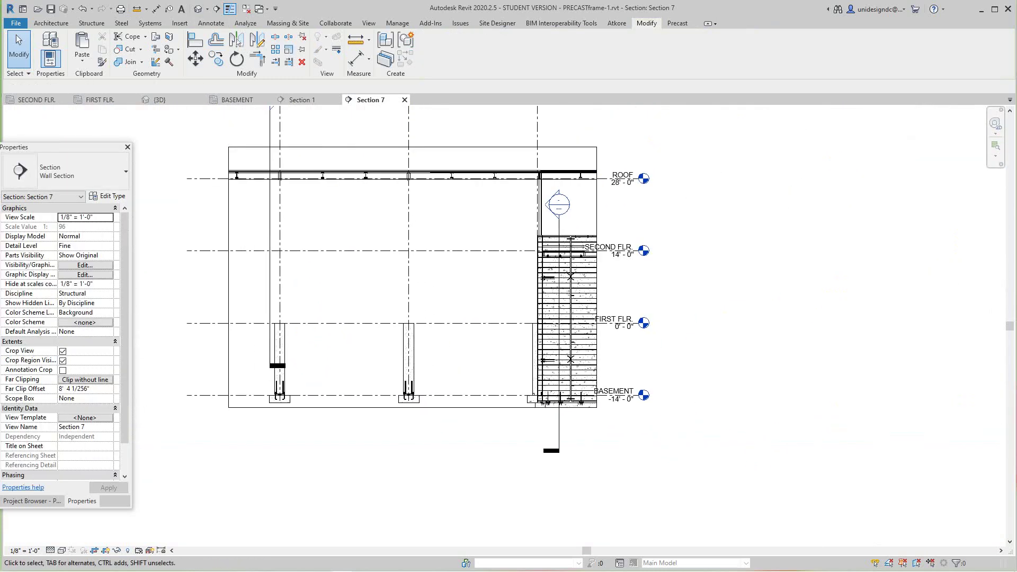
scroll(471, 373, up, 3)
scroll(400, 377, down, 3)
middle_drag(391, 371, 476, 386)
click(475, 386)
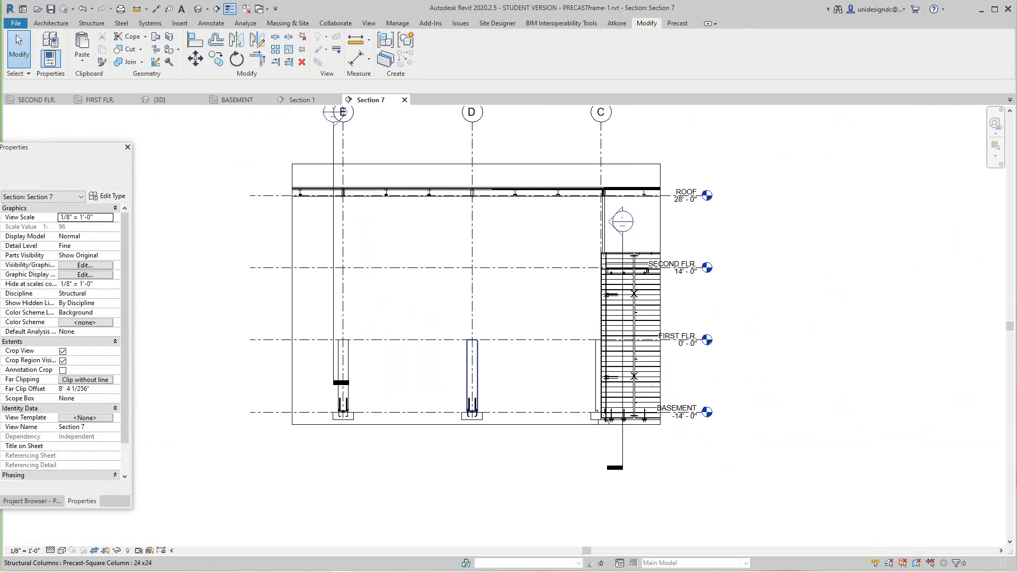
scroll(472, 411, up, 5)
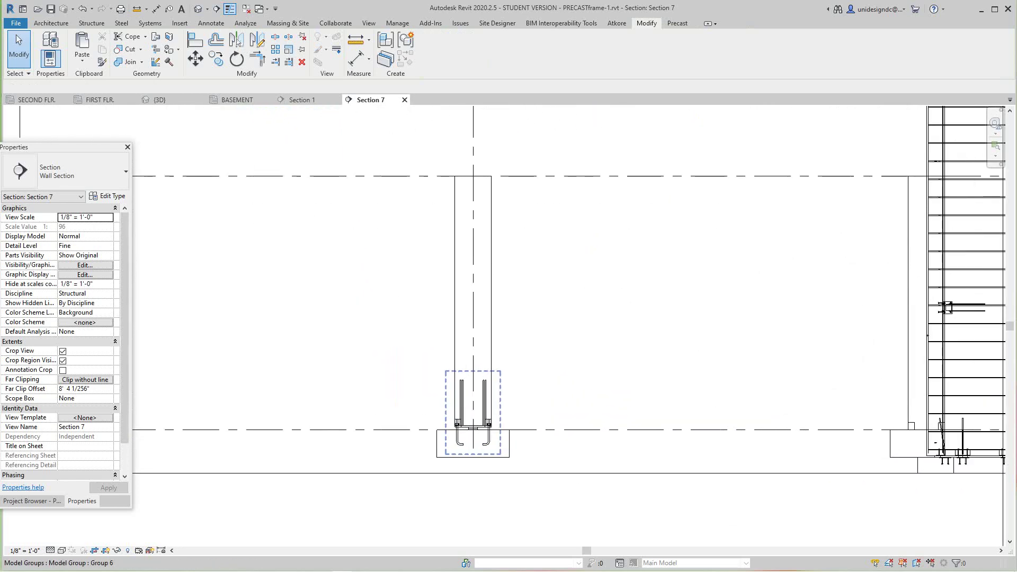
scroll(478, 384, up, 2)
scroll(507, 466, up, 2)
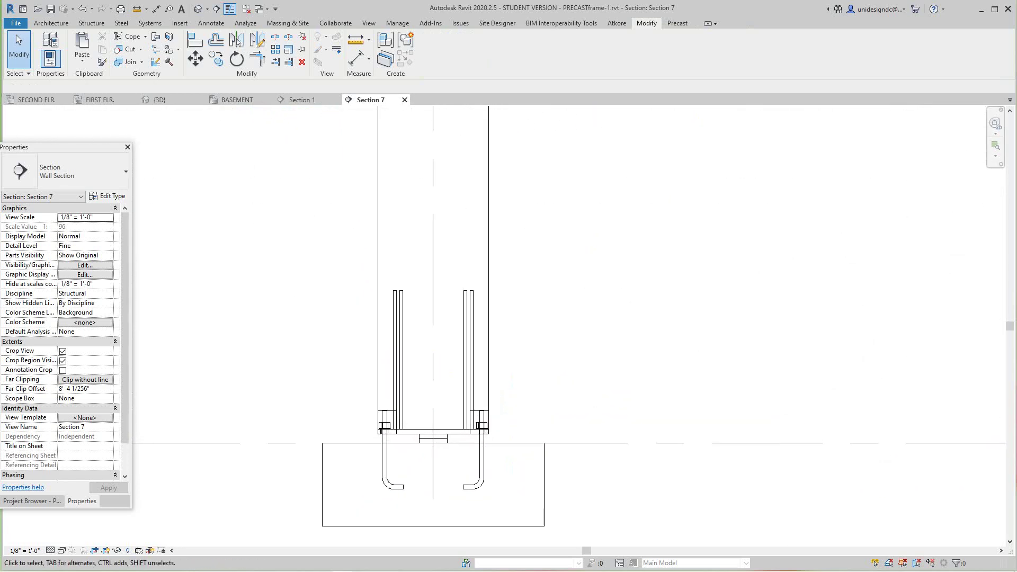
scroll(480, 431, up, 3)
scroll(503, 438, down, 3)
middle_drag(503, 438, 492, 358)
scroll(491, 358, up, 3)
scroll(460, 370, down, 2)
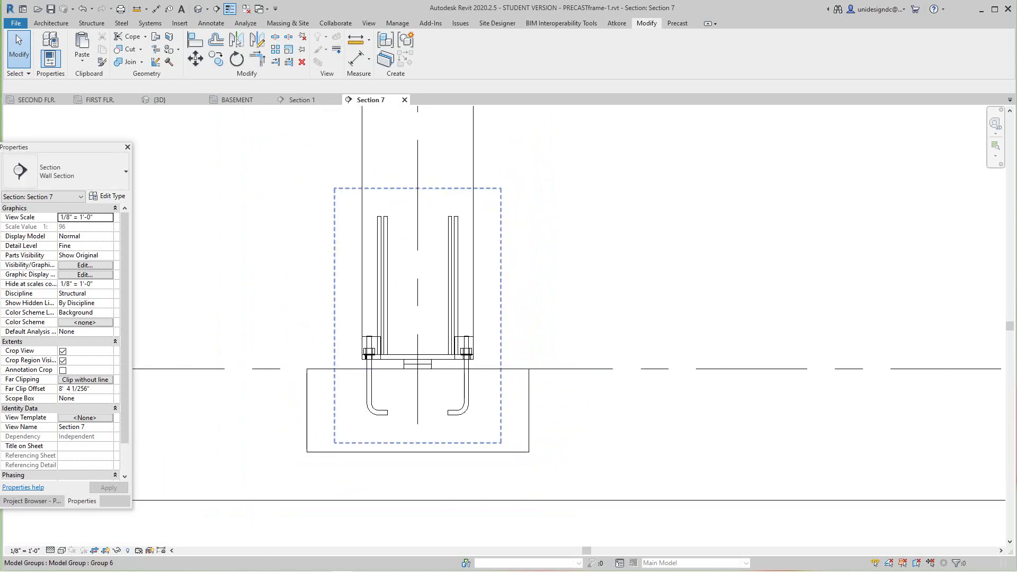
scroll(480, 395, down, 3)
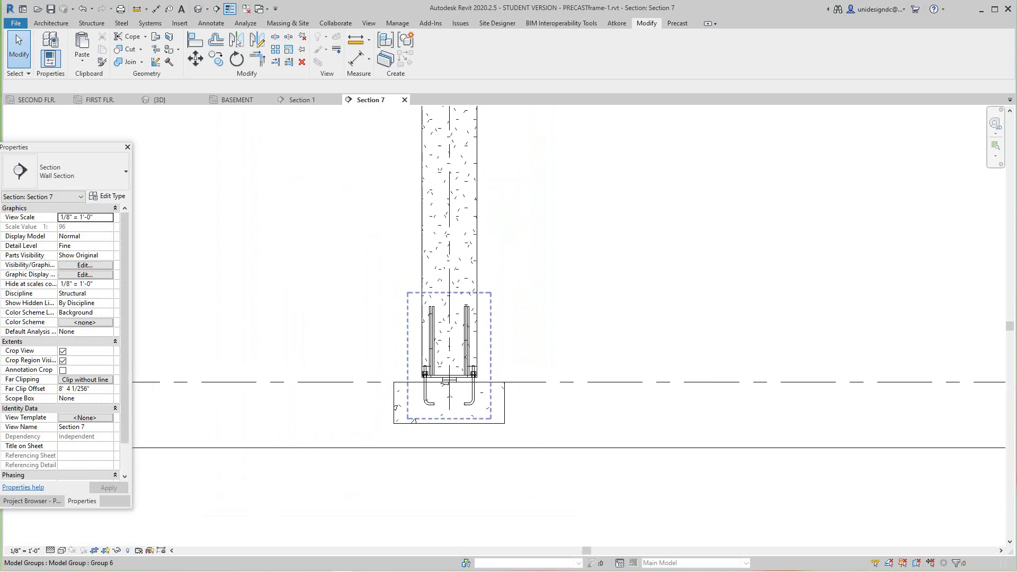
middle_drag(459, 391, 525, 455)
scroll(479, 415, down, 3)
scroll(460, 383, down, 1)
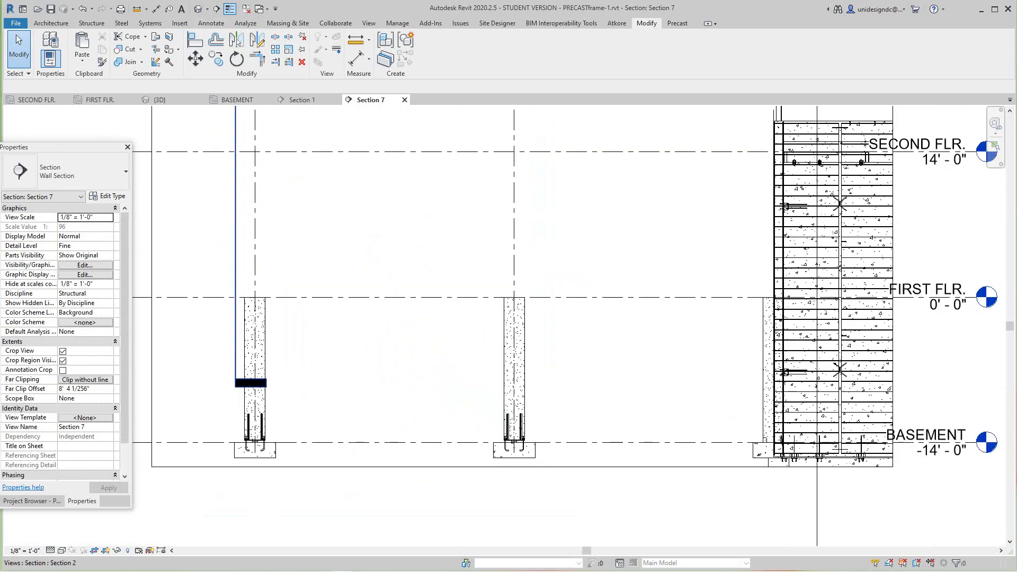
middle_drag(250, 383, 316, 391)
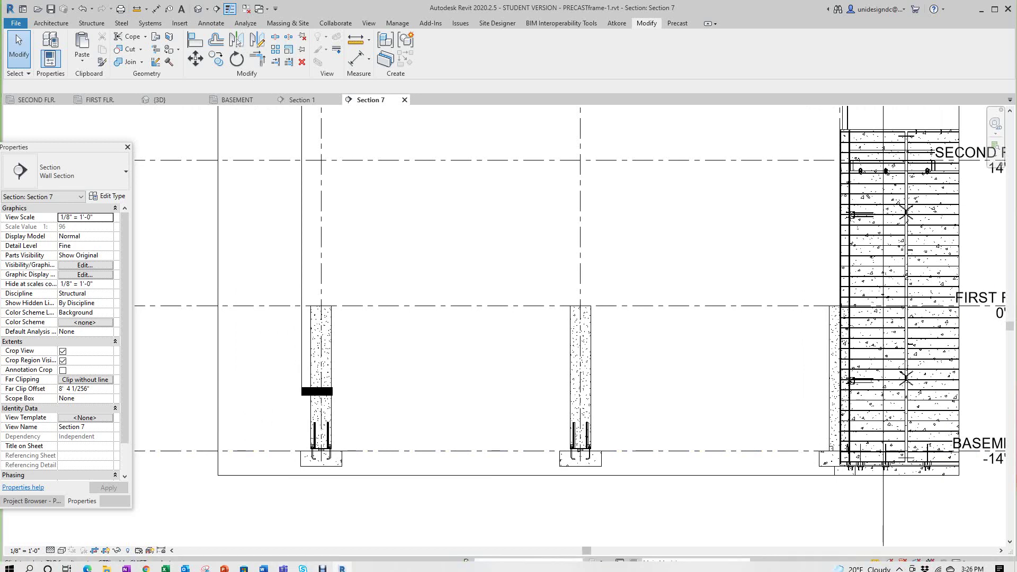
key(alt+Tab)
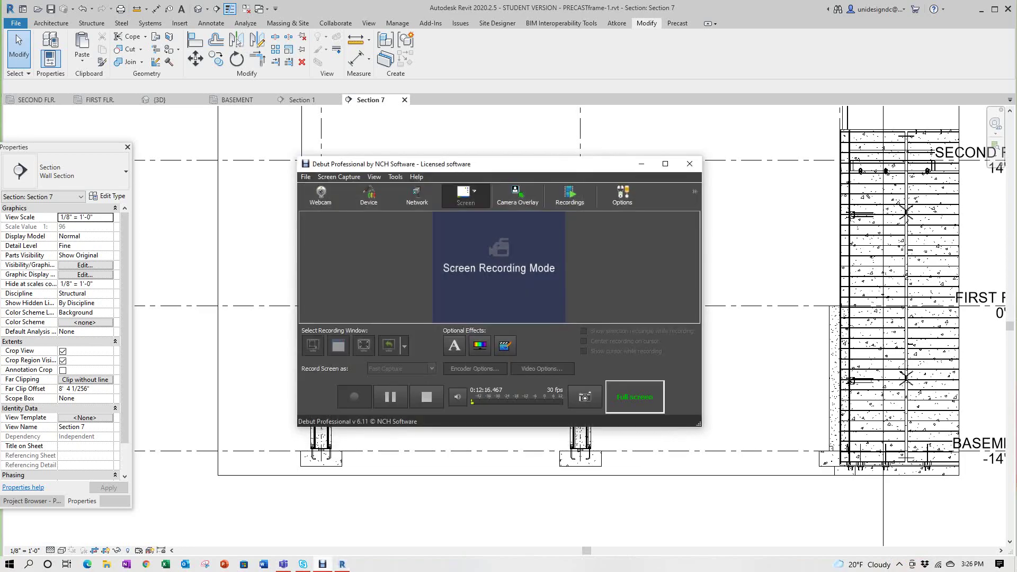